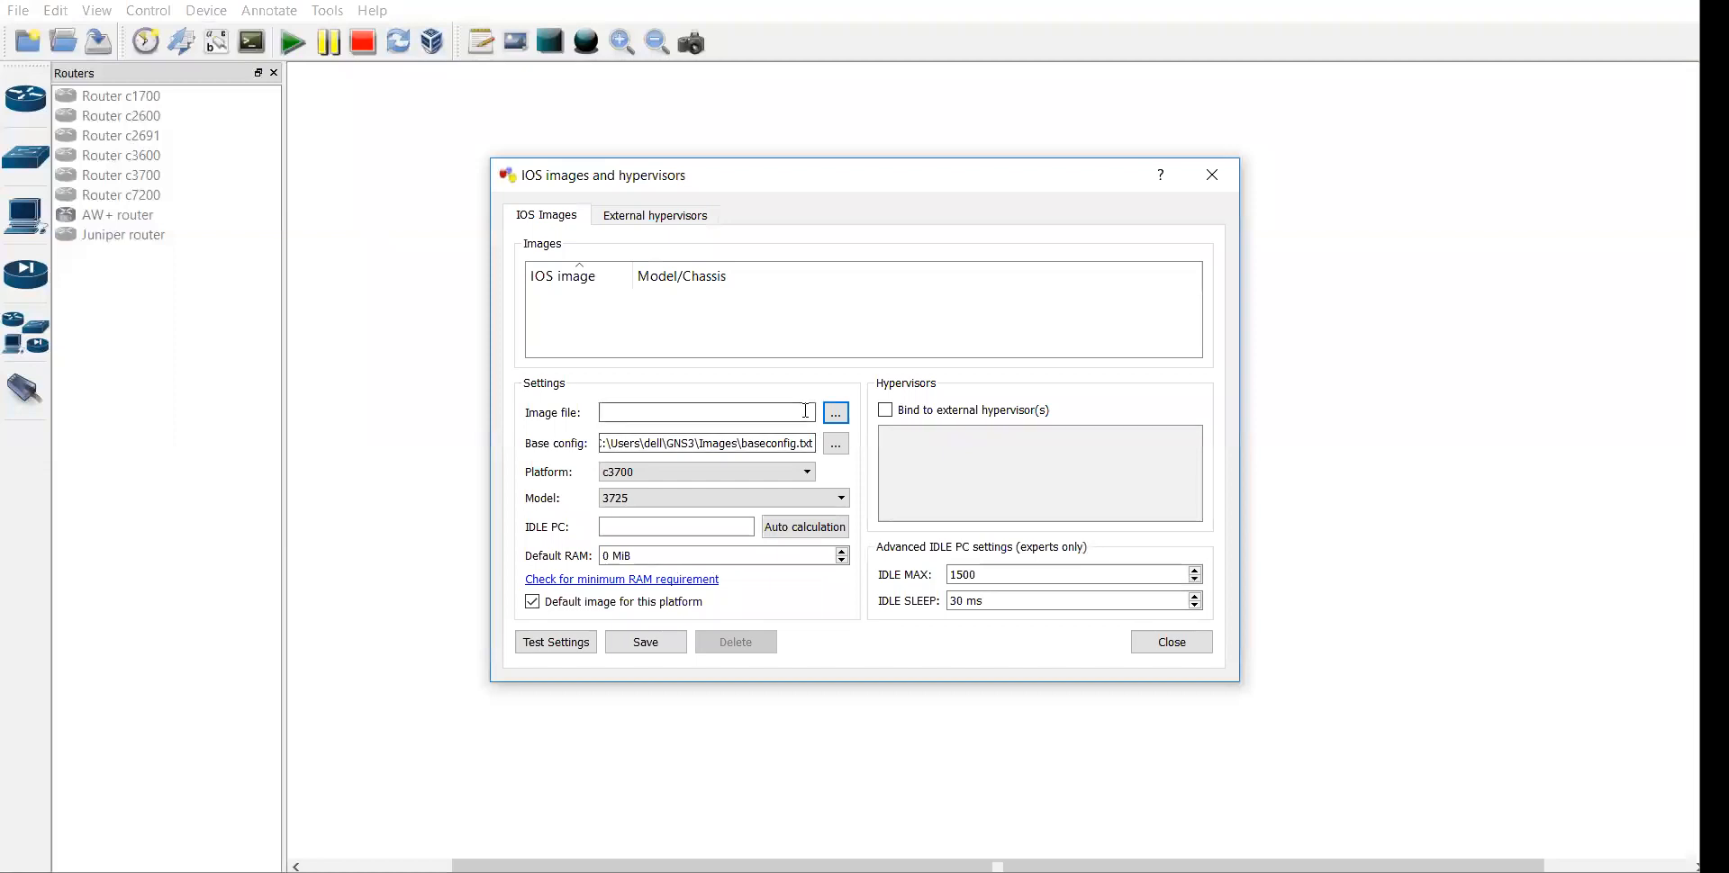
Add c7200-advipservicesk9-mz.124-9.T.bin from the gns folder under Softwares on drive D: as an uncompressed IOS image and save it
left_click(837, 415)
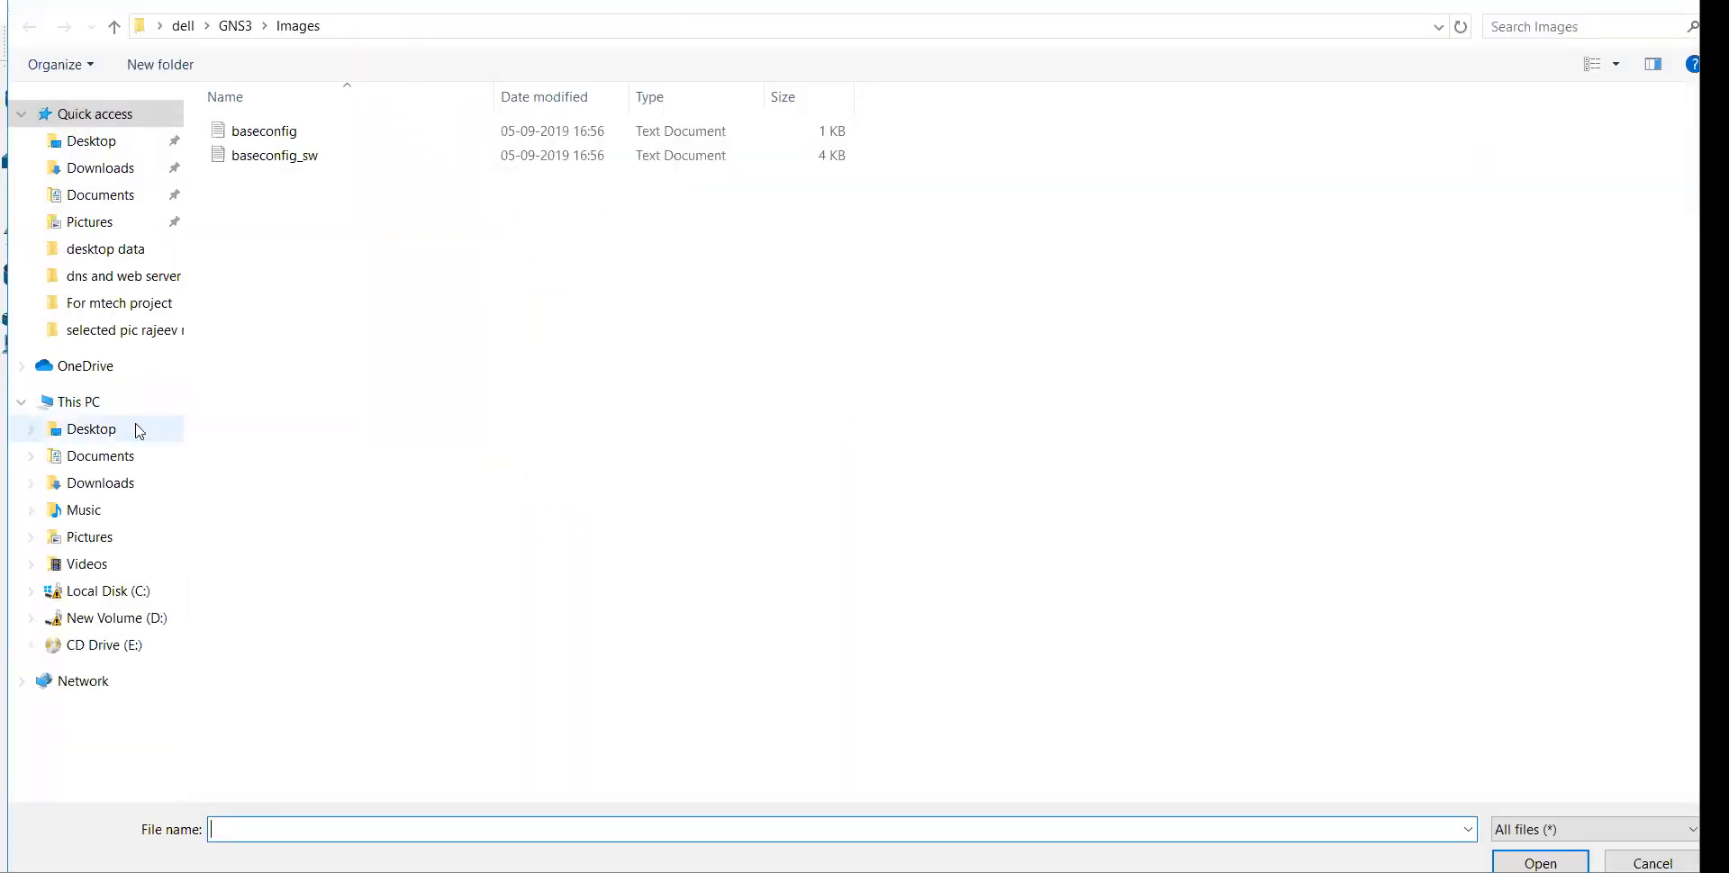
left_click(90, 403)
double_click(566, 297)
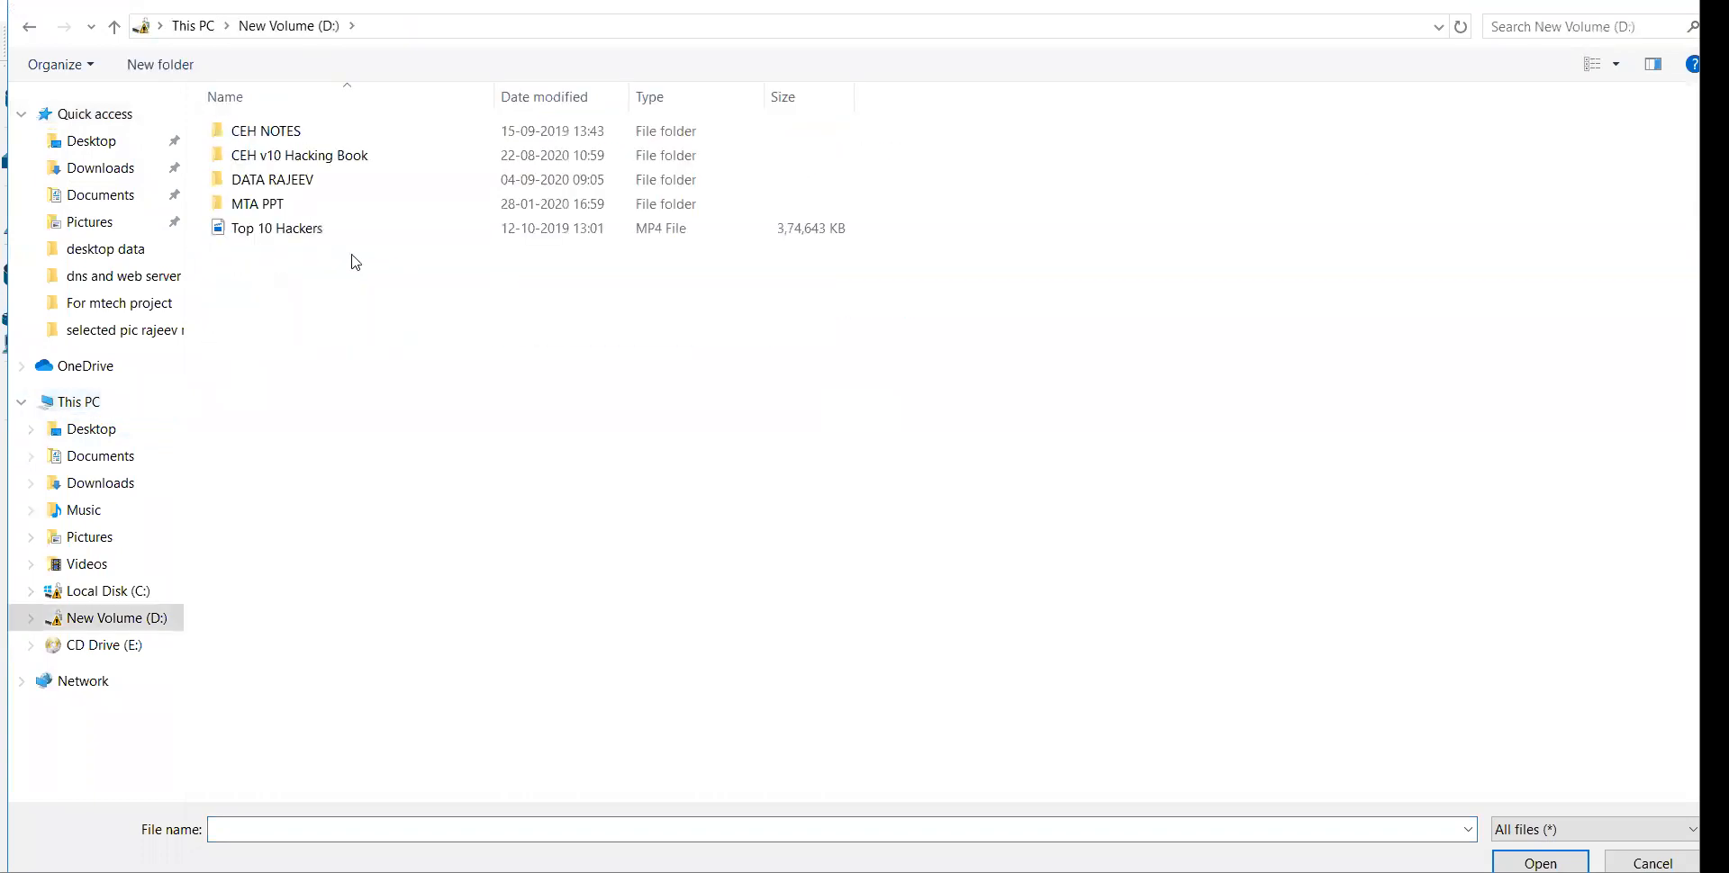
double_click(275, 181)
double_click(1013, 144)
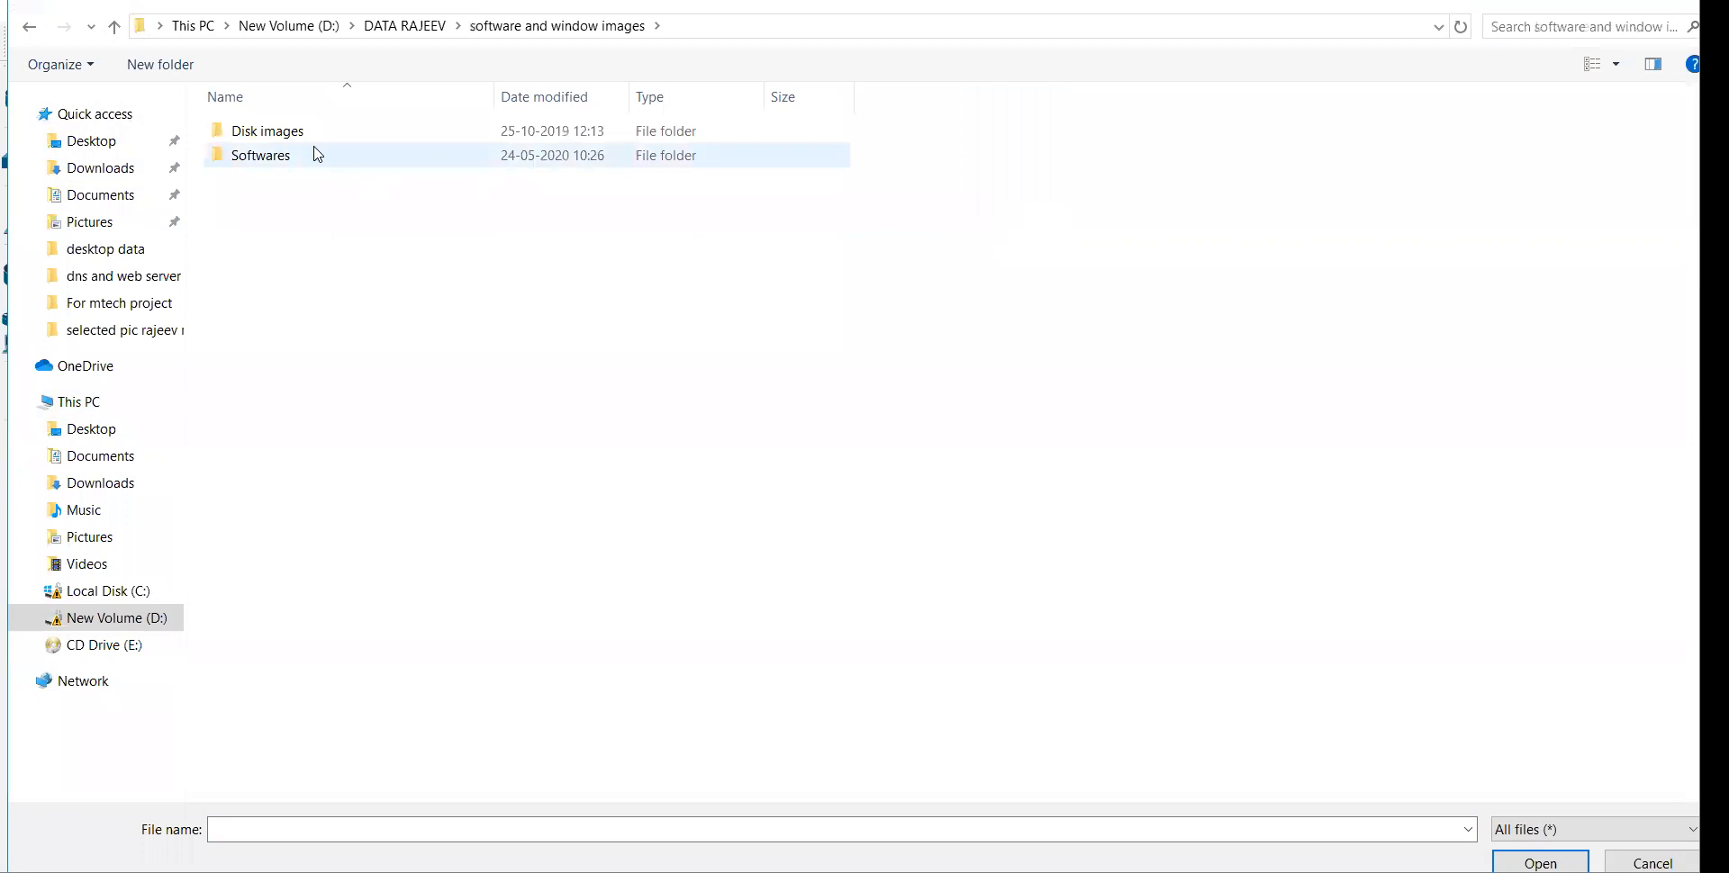
double_click(316, 154)
double_click(243, 252)
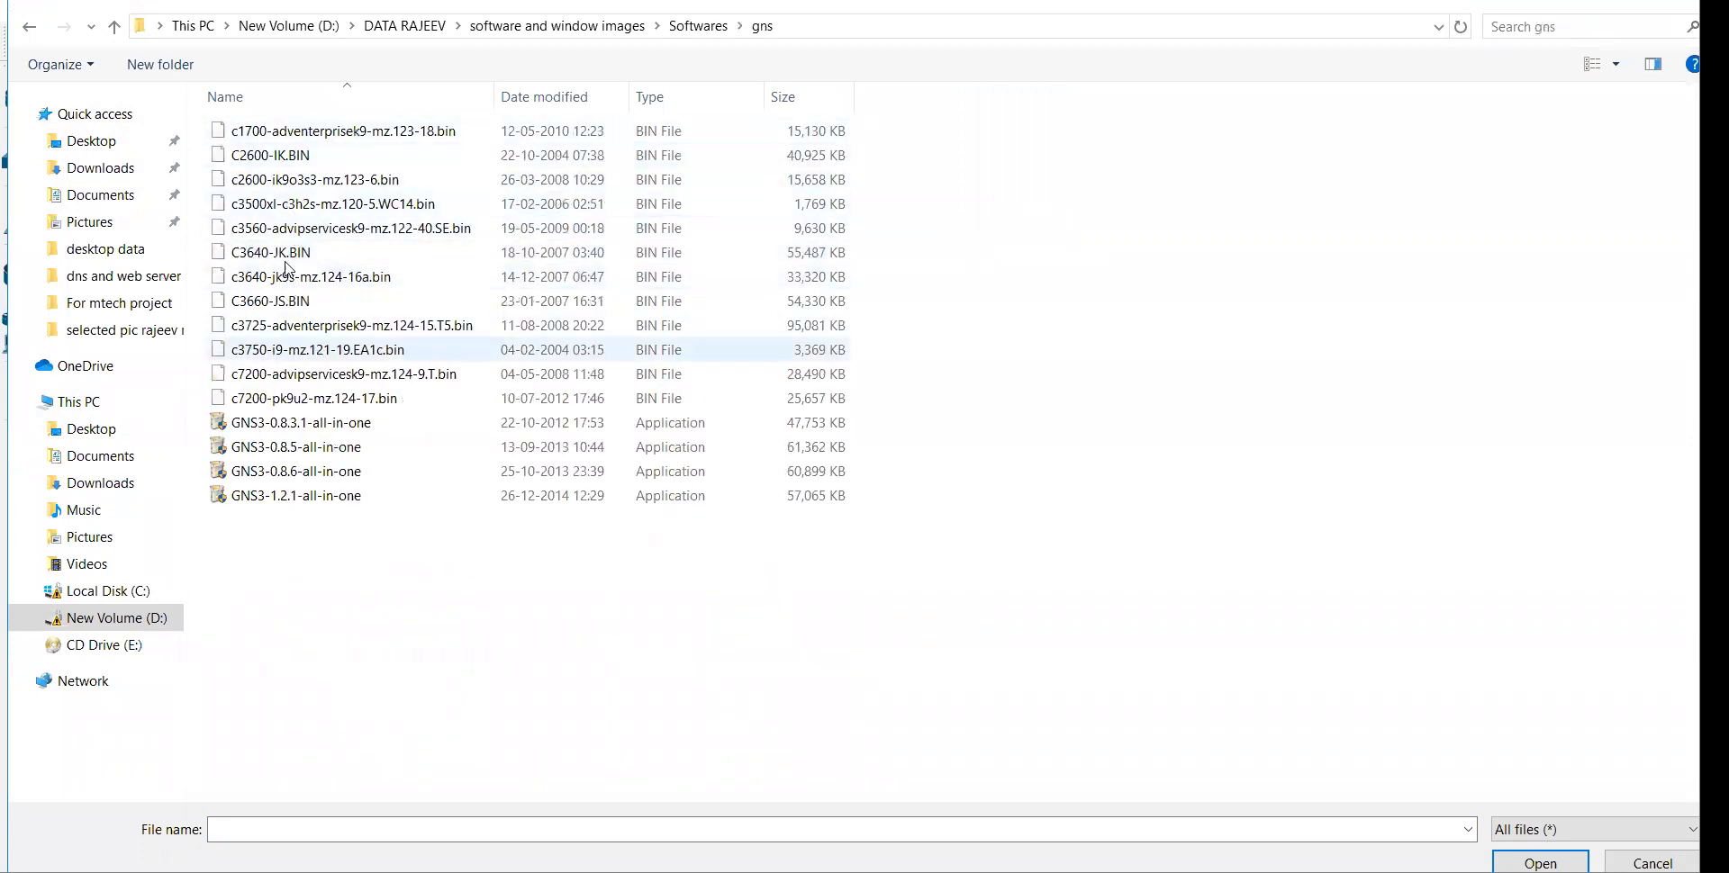
double_click(257, 383)
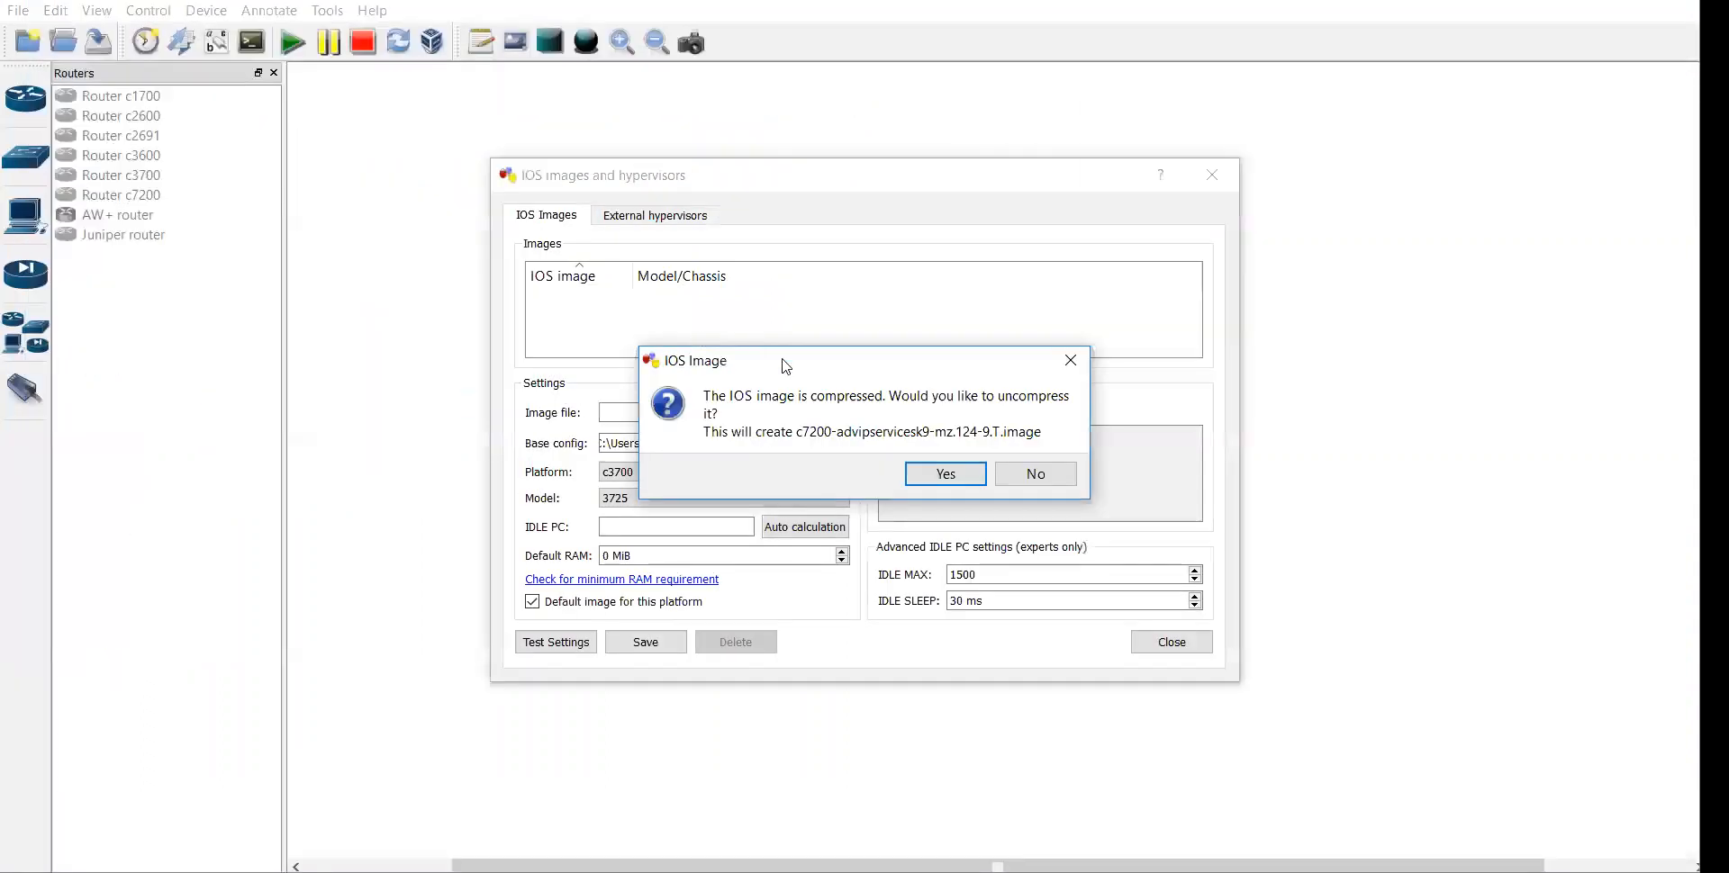
left_click(945, 474)
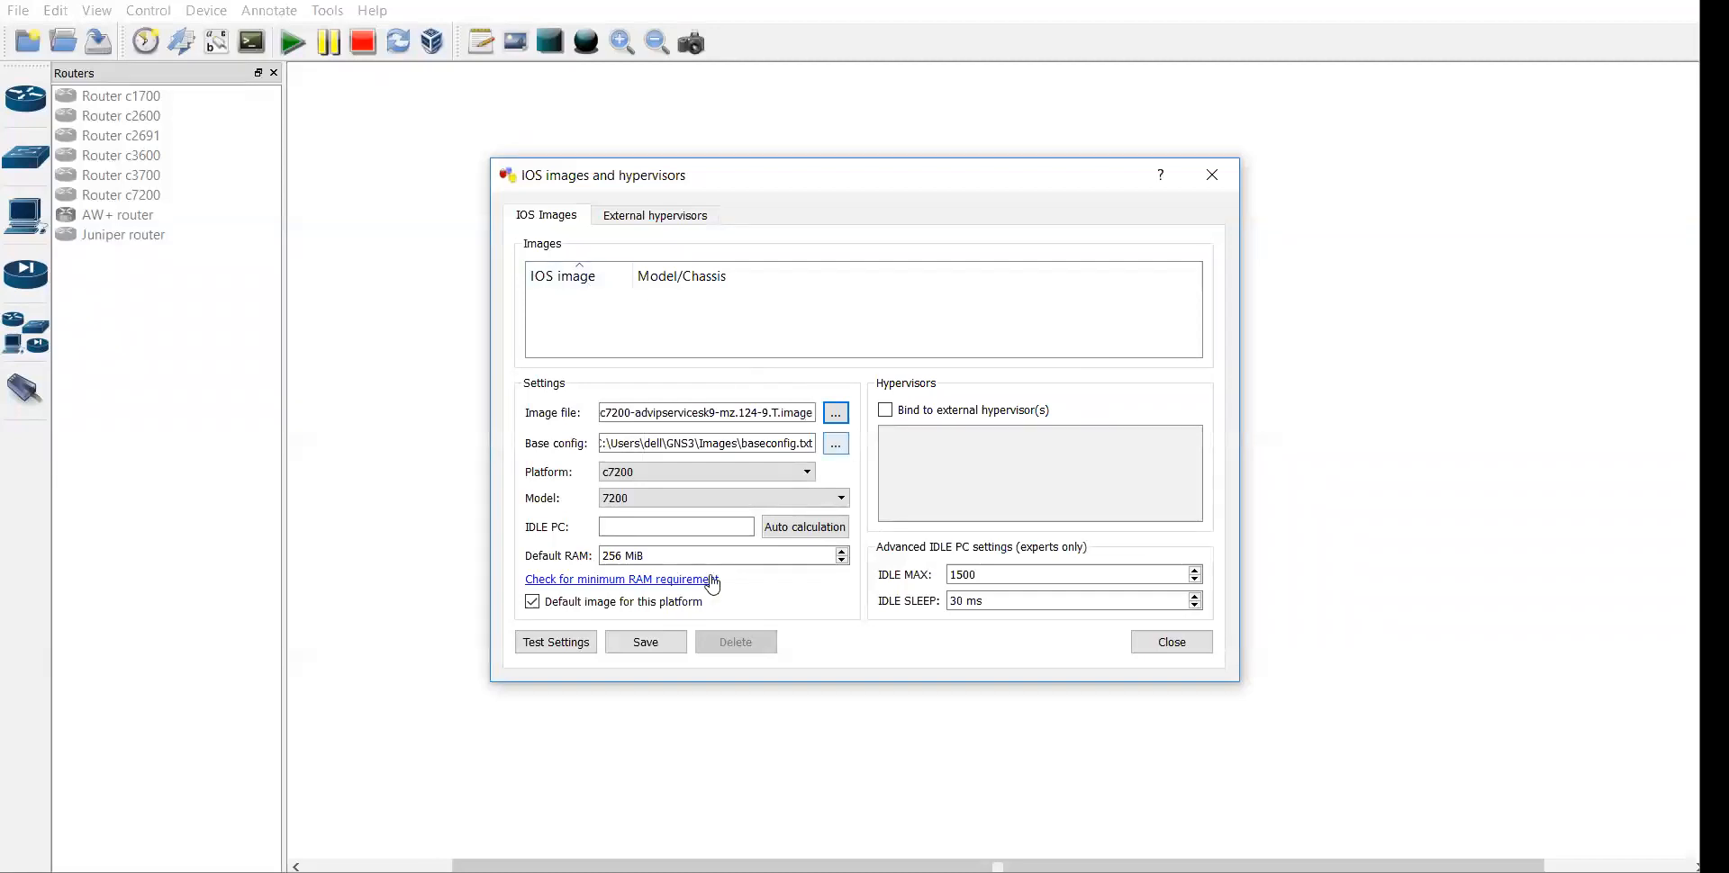
left_click(661, 639)
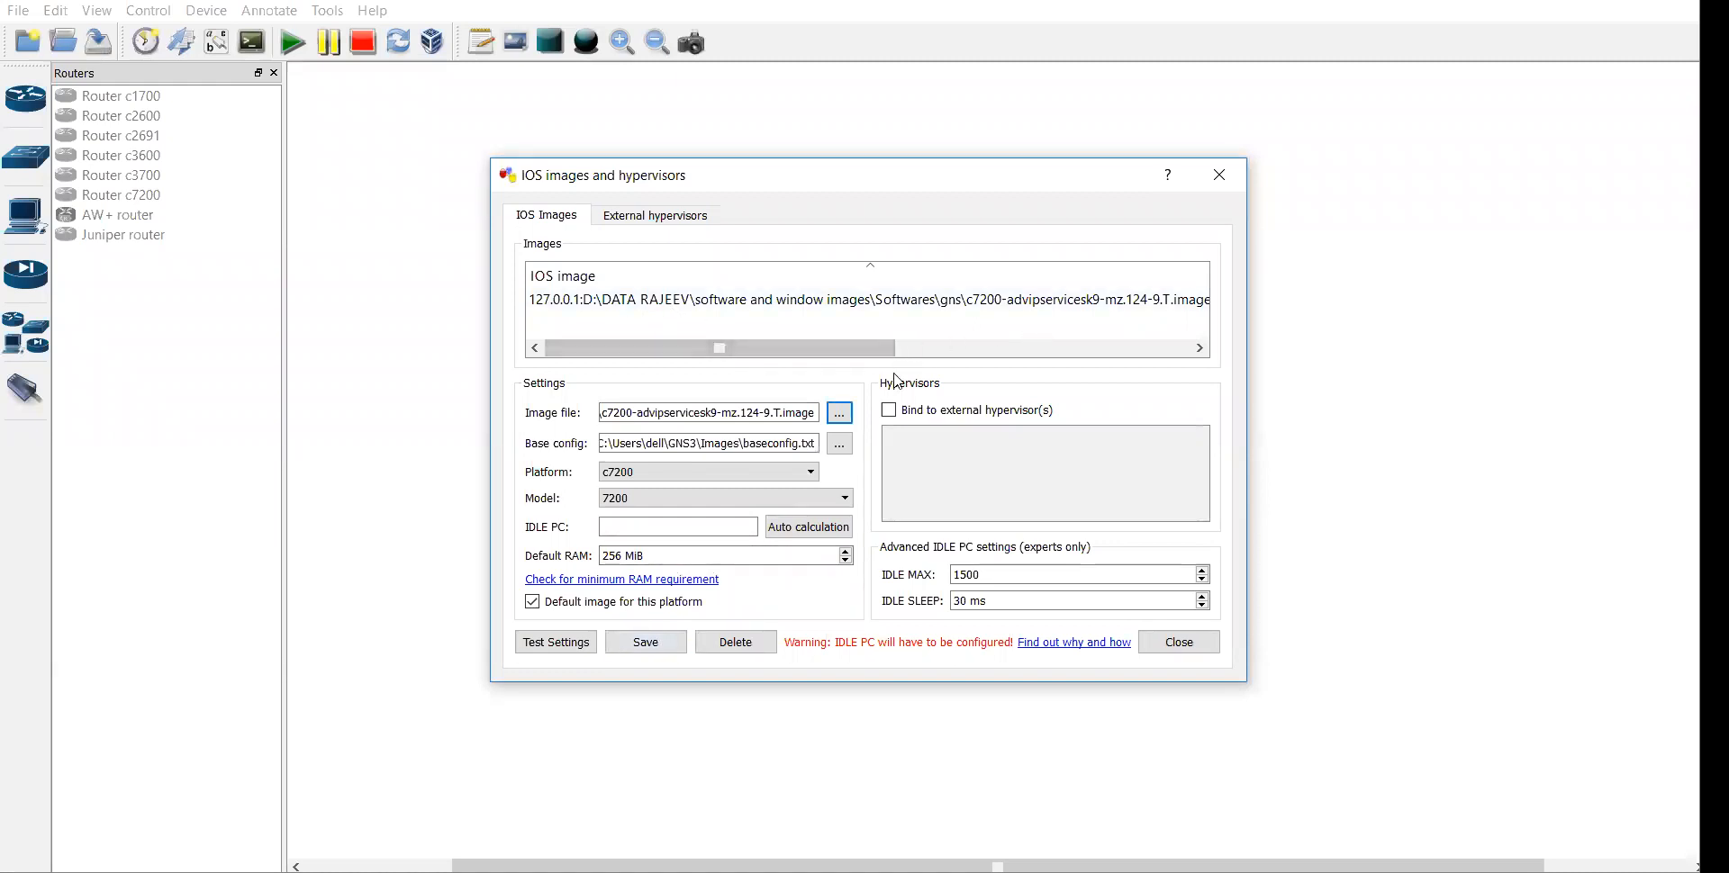
Add c3725-adventerprisek9-mz.124-15.T5.bin from the same gns folder as an IOS image and save it
left_click(840, 414)
left_click(95, 429)
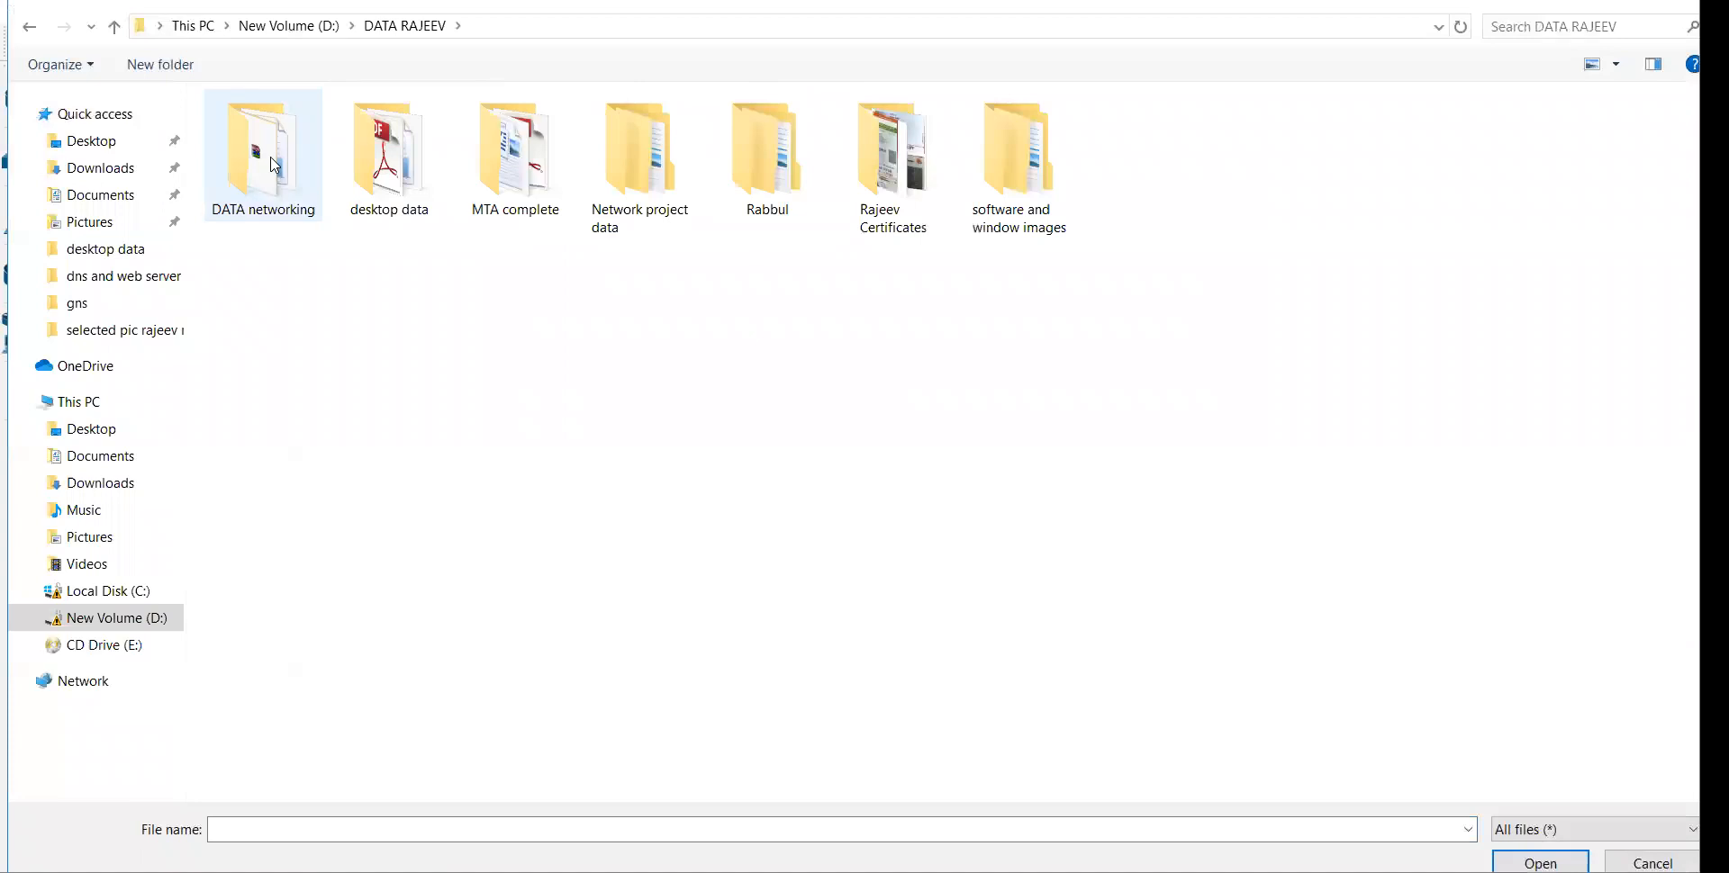
double_click(1031, 166)
double_click(335, 167)
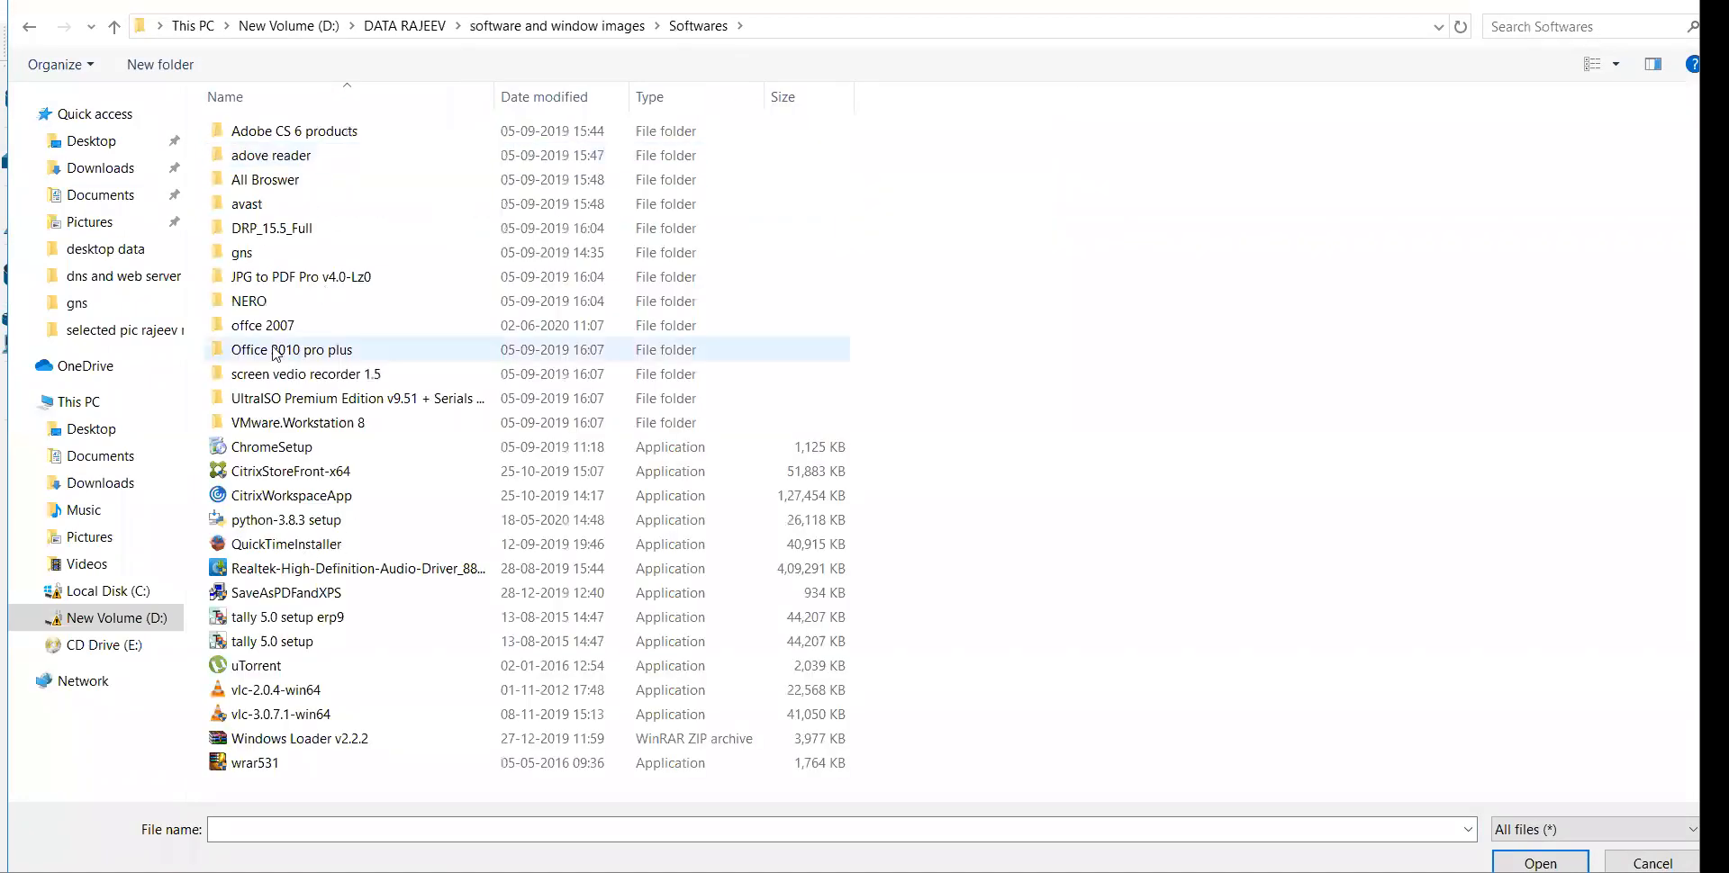
left_click(242, 260)
double_click(241, 260)
double_click(242, 336)
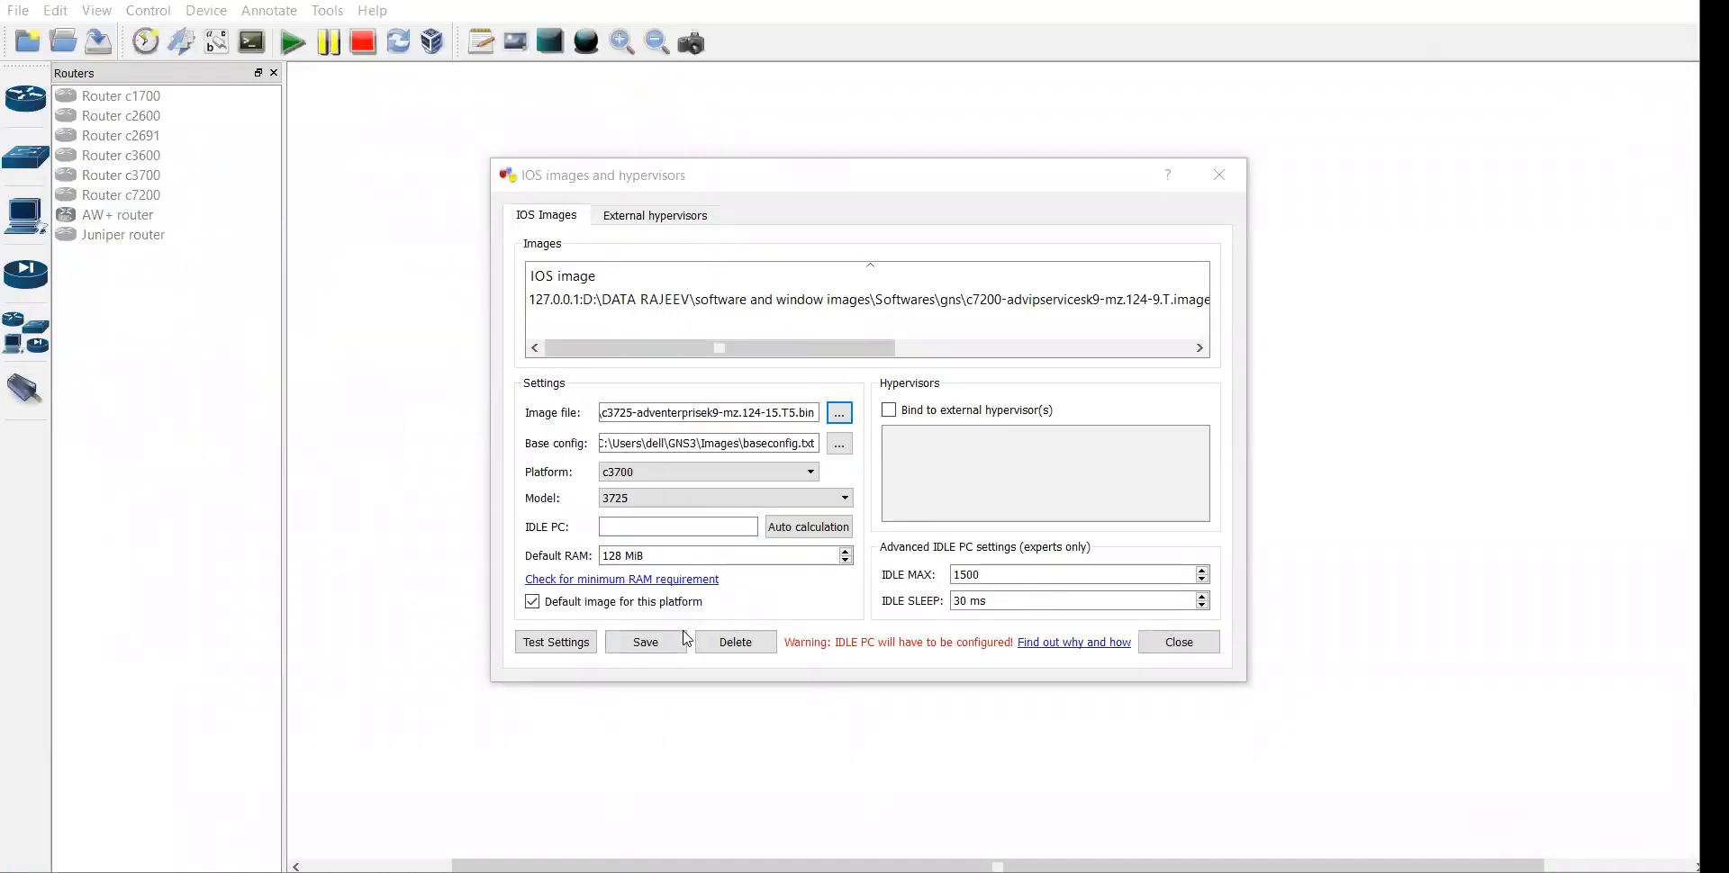
left_click(684, 641)
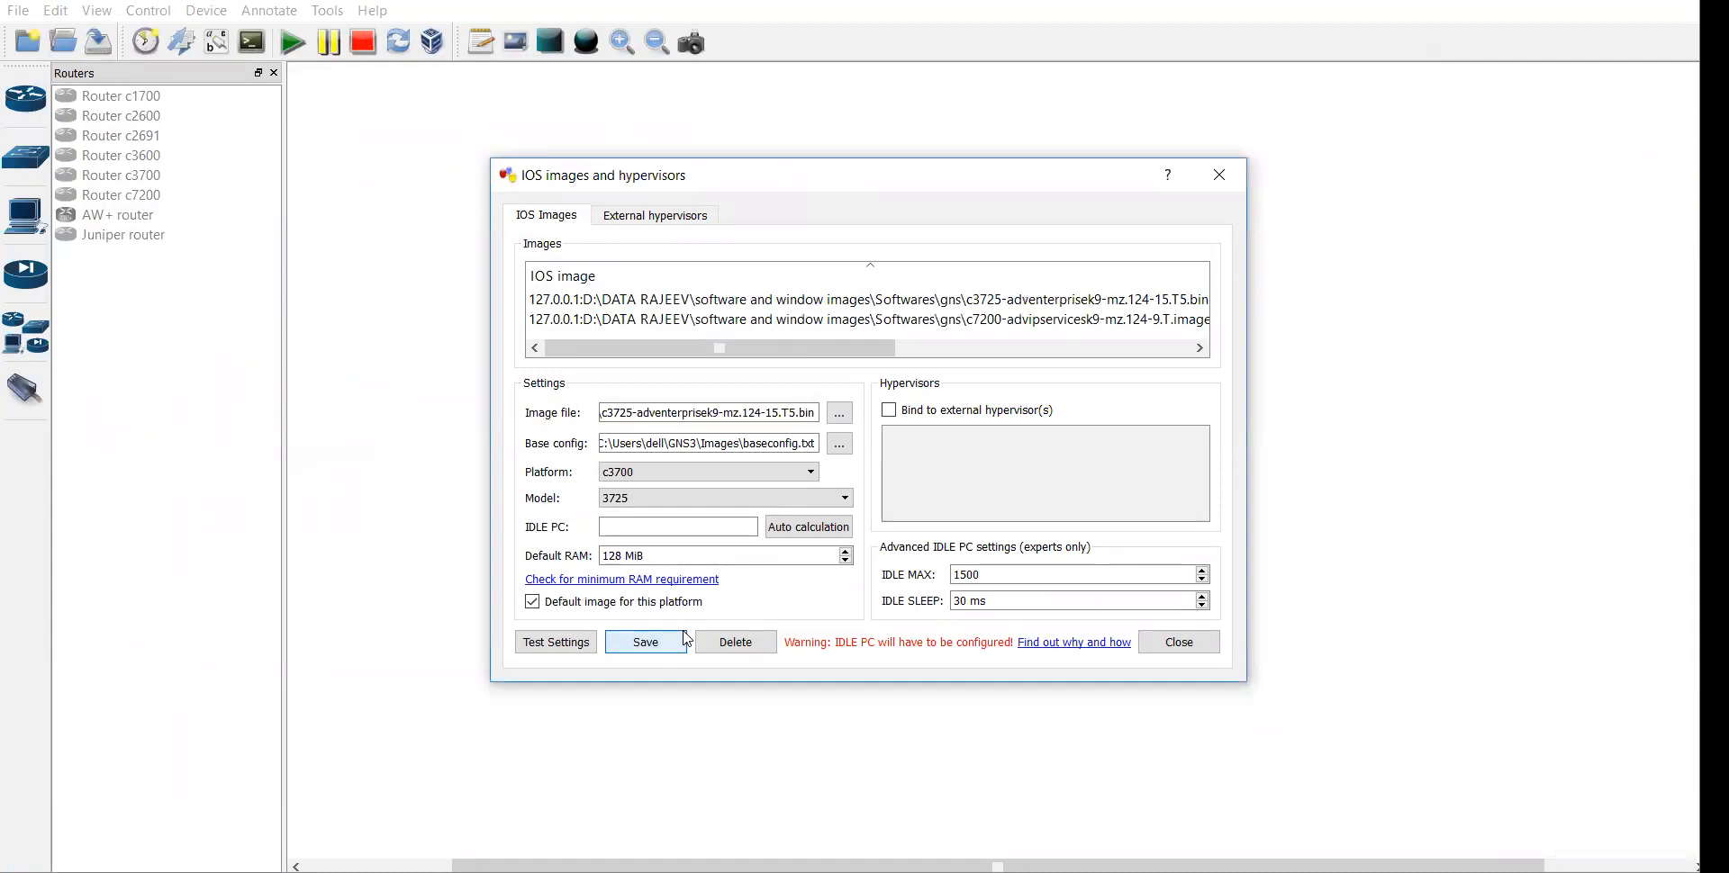
Check the model of both IOS images in the widened list, then save the c7200 image and close the dialog
left_click_drag(1249, 287, 1519, 287)
left_click(1236, 301)
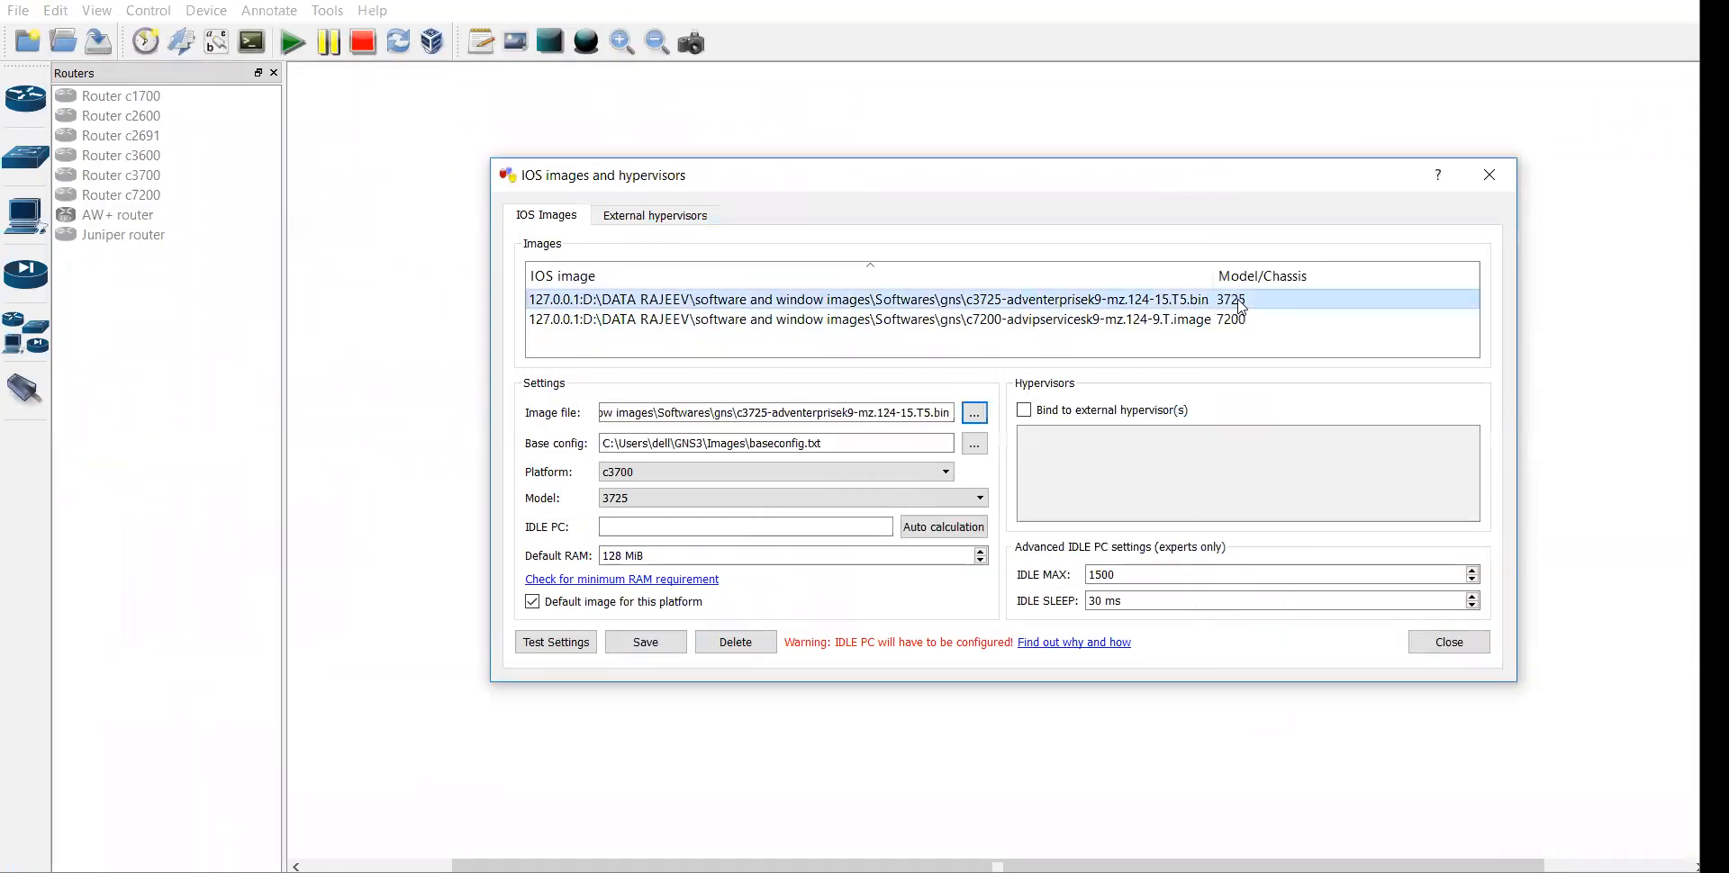
left_click(1218, 320)
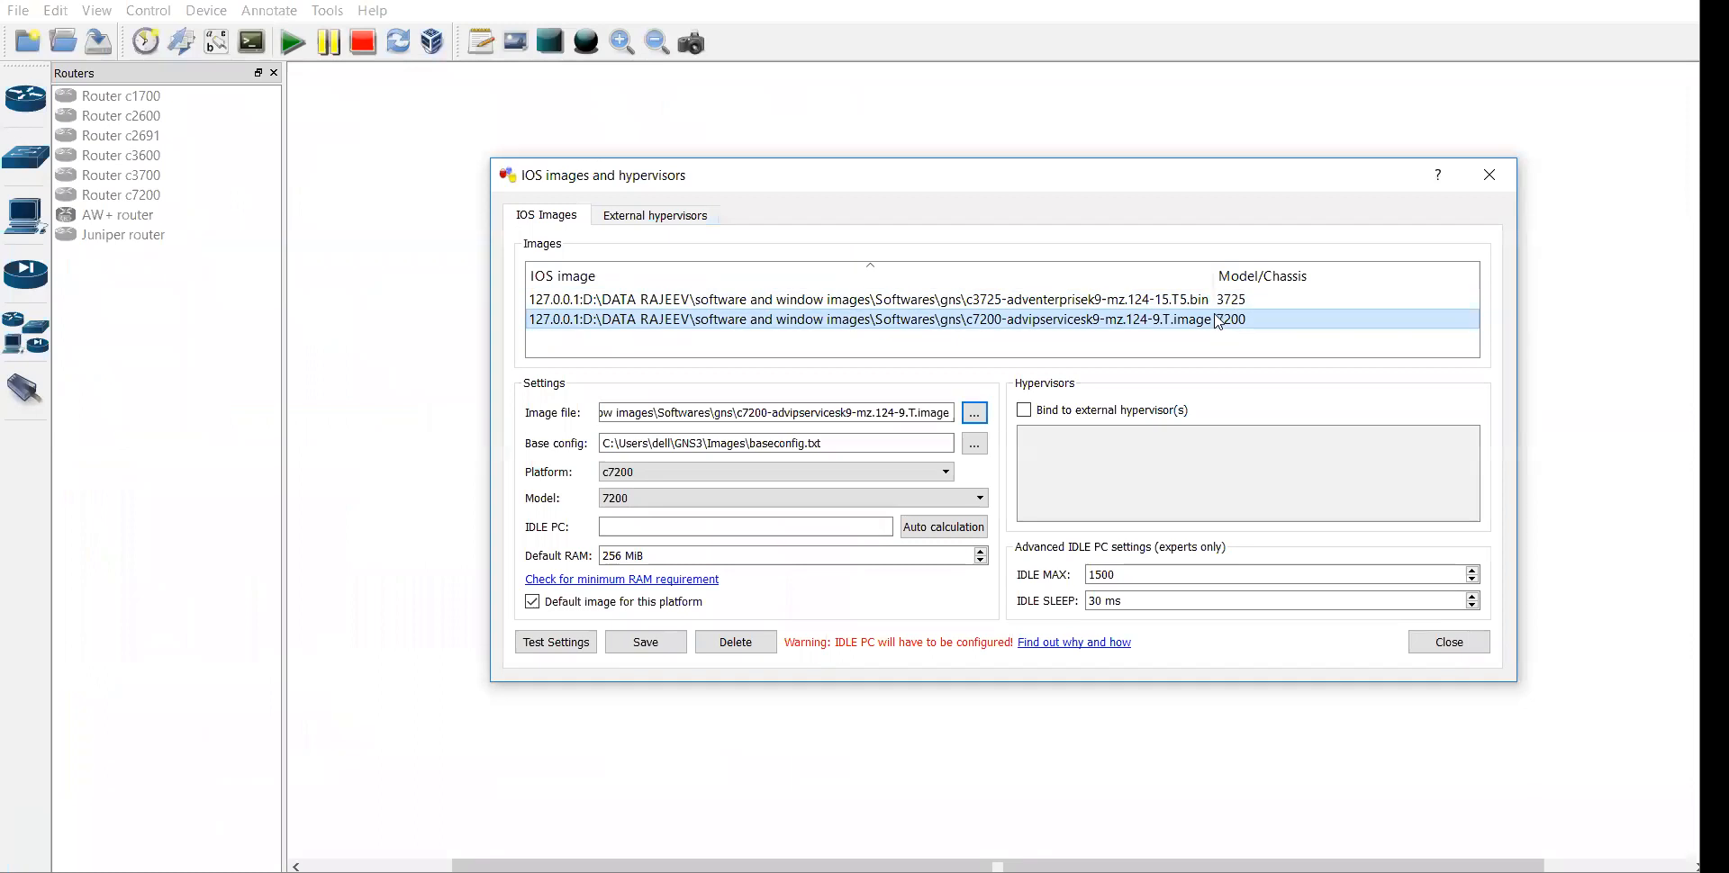
left_click(663, 638)
left_click(1445, 643)
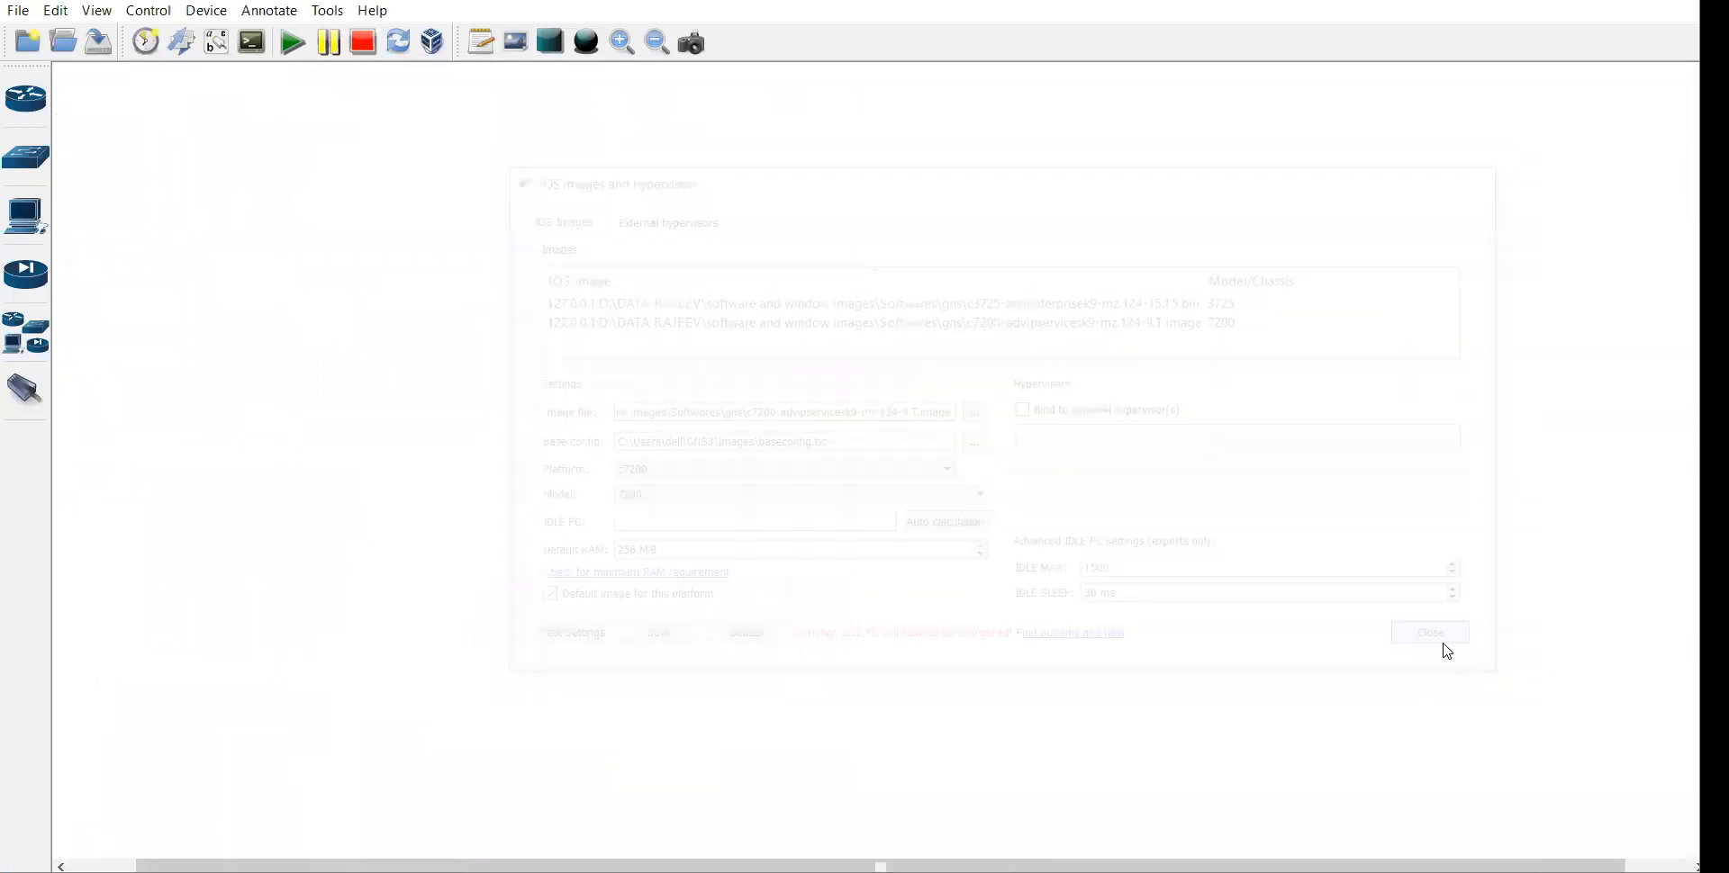
Test the Dynamips settings in the preferences and accept them
left_click(57, 10)
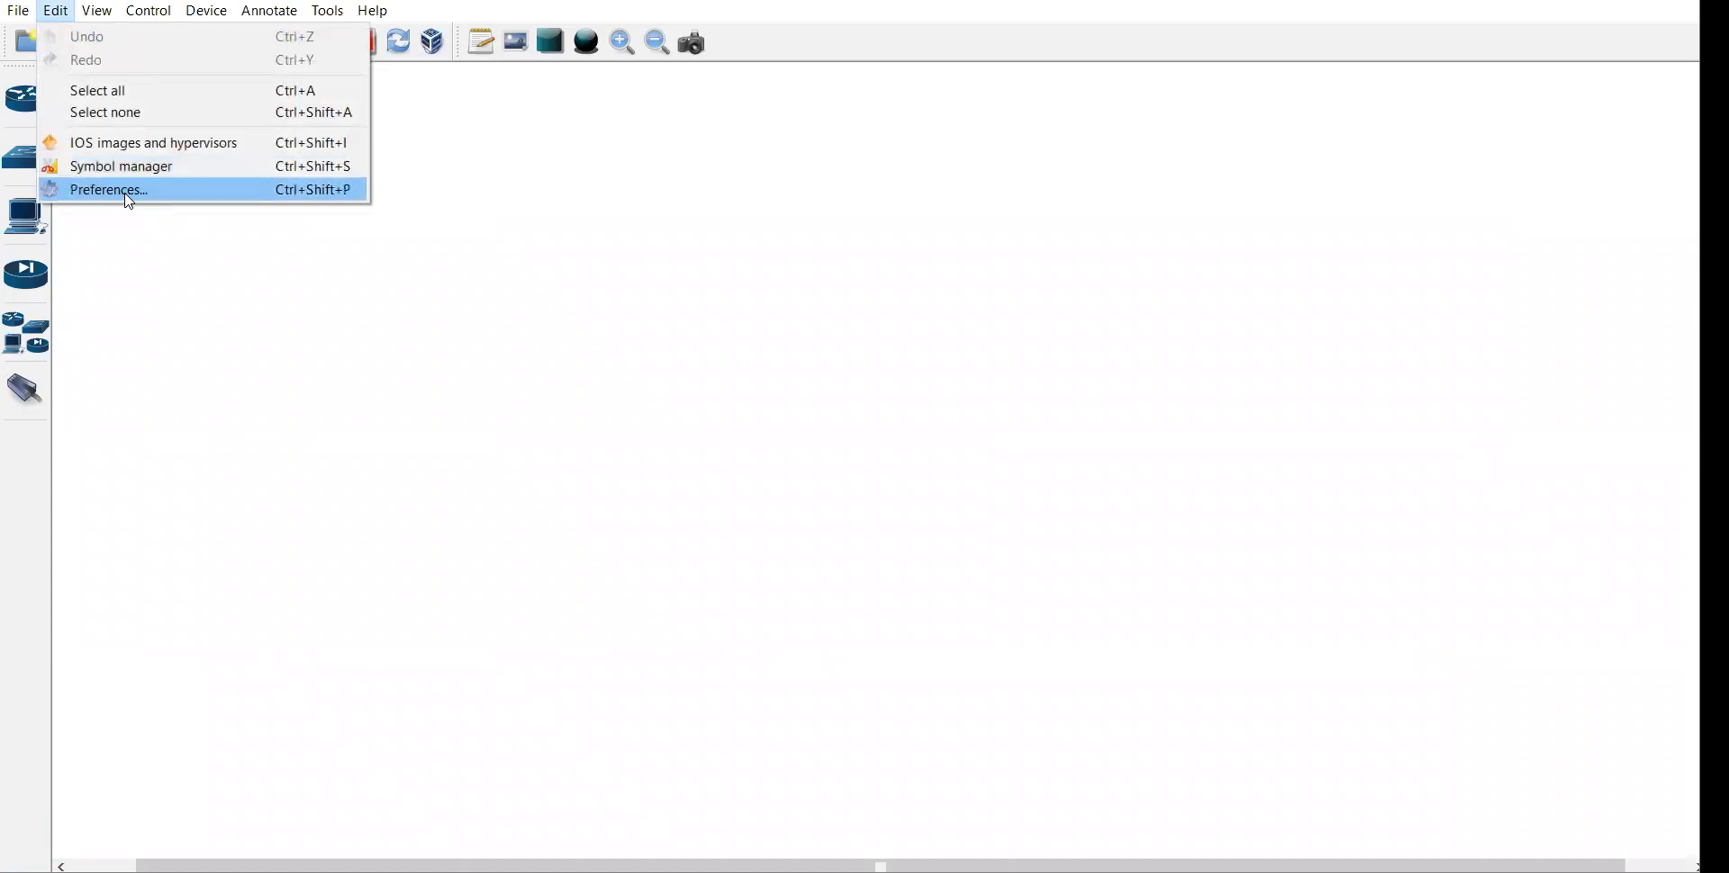
left_click(127, 187)
left_click(591, 176)
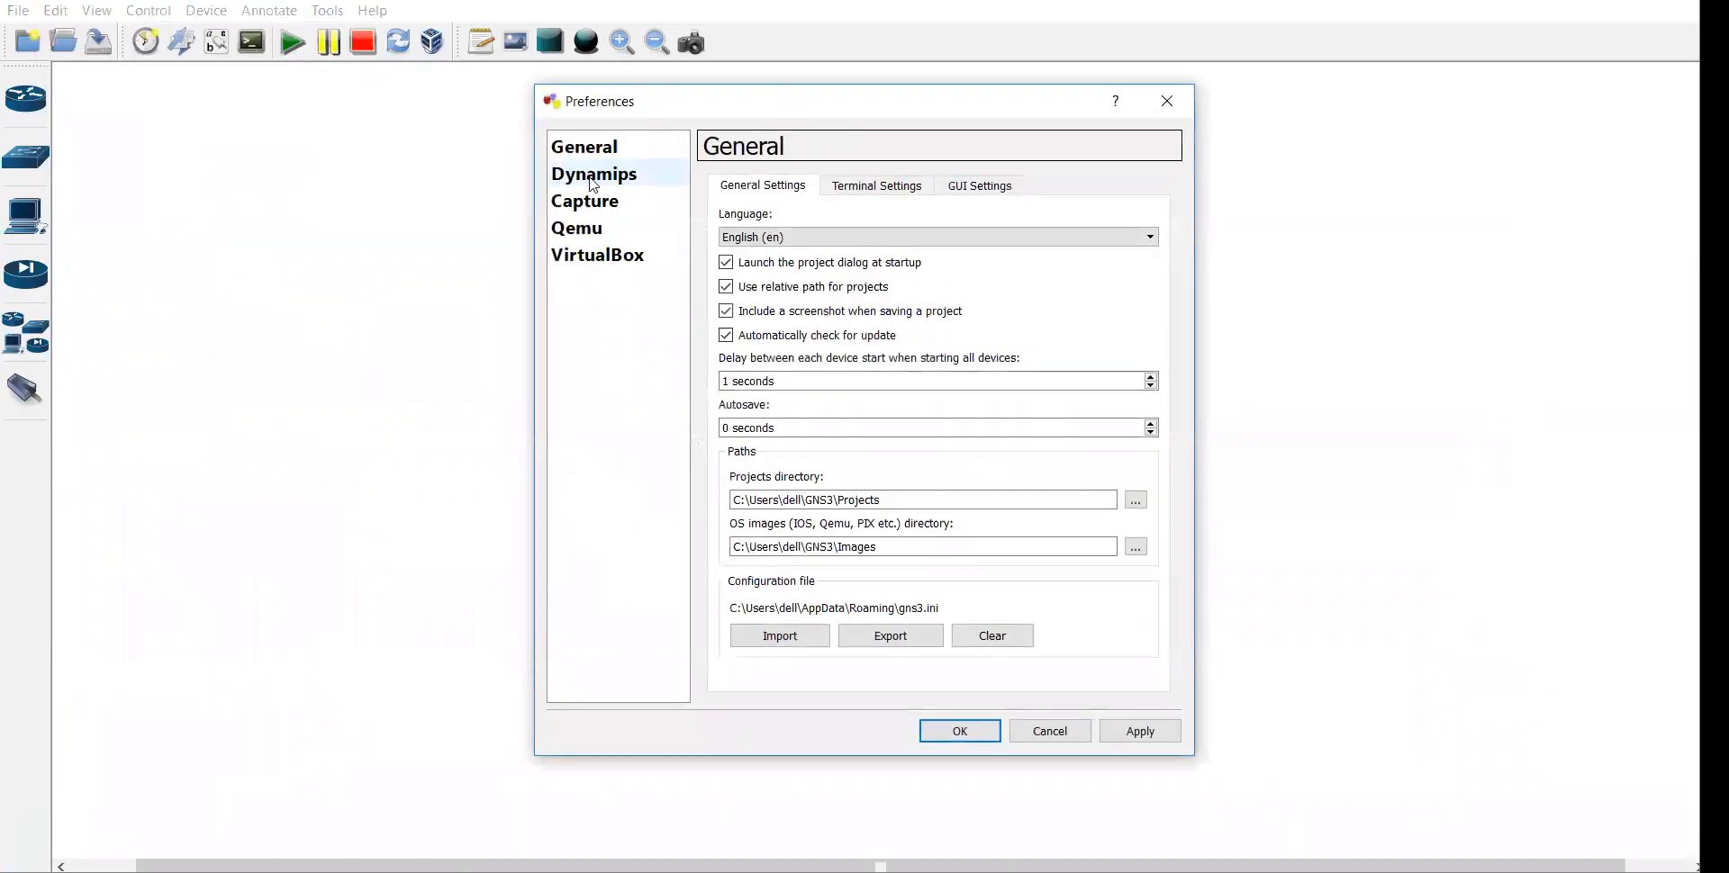
left_click(765, 521)
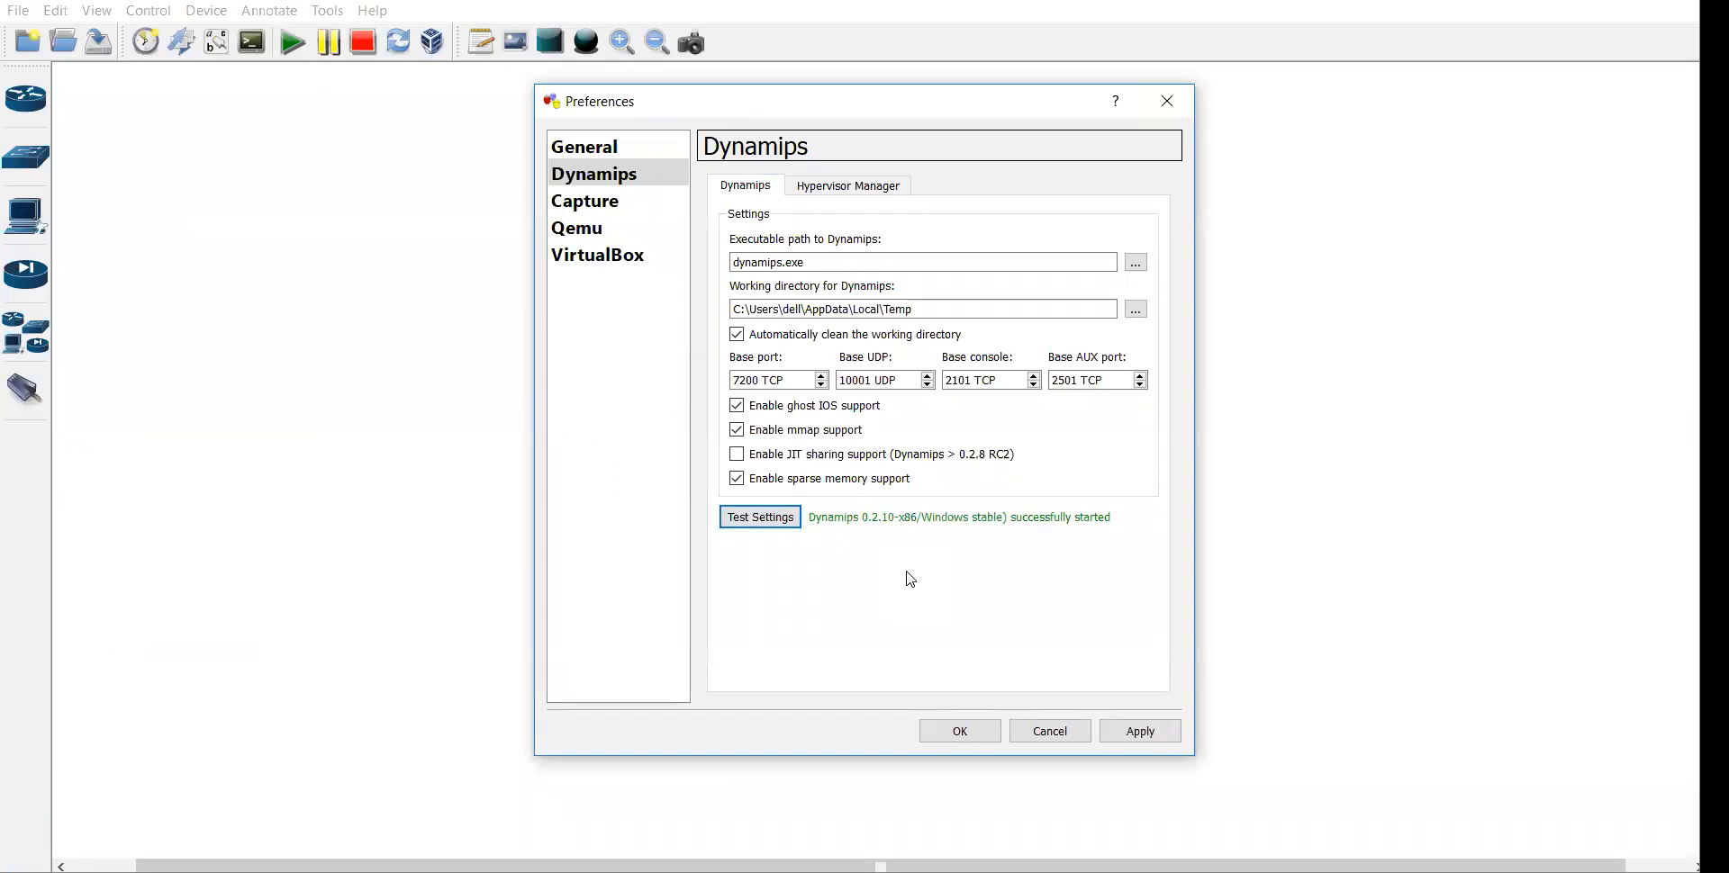
left_click(970, 736)
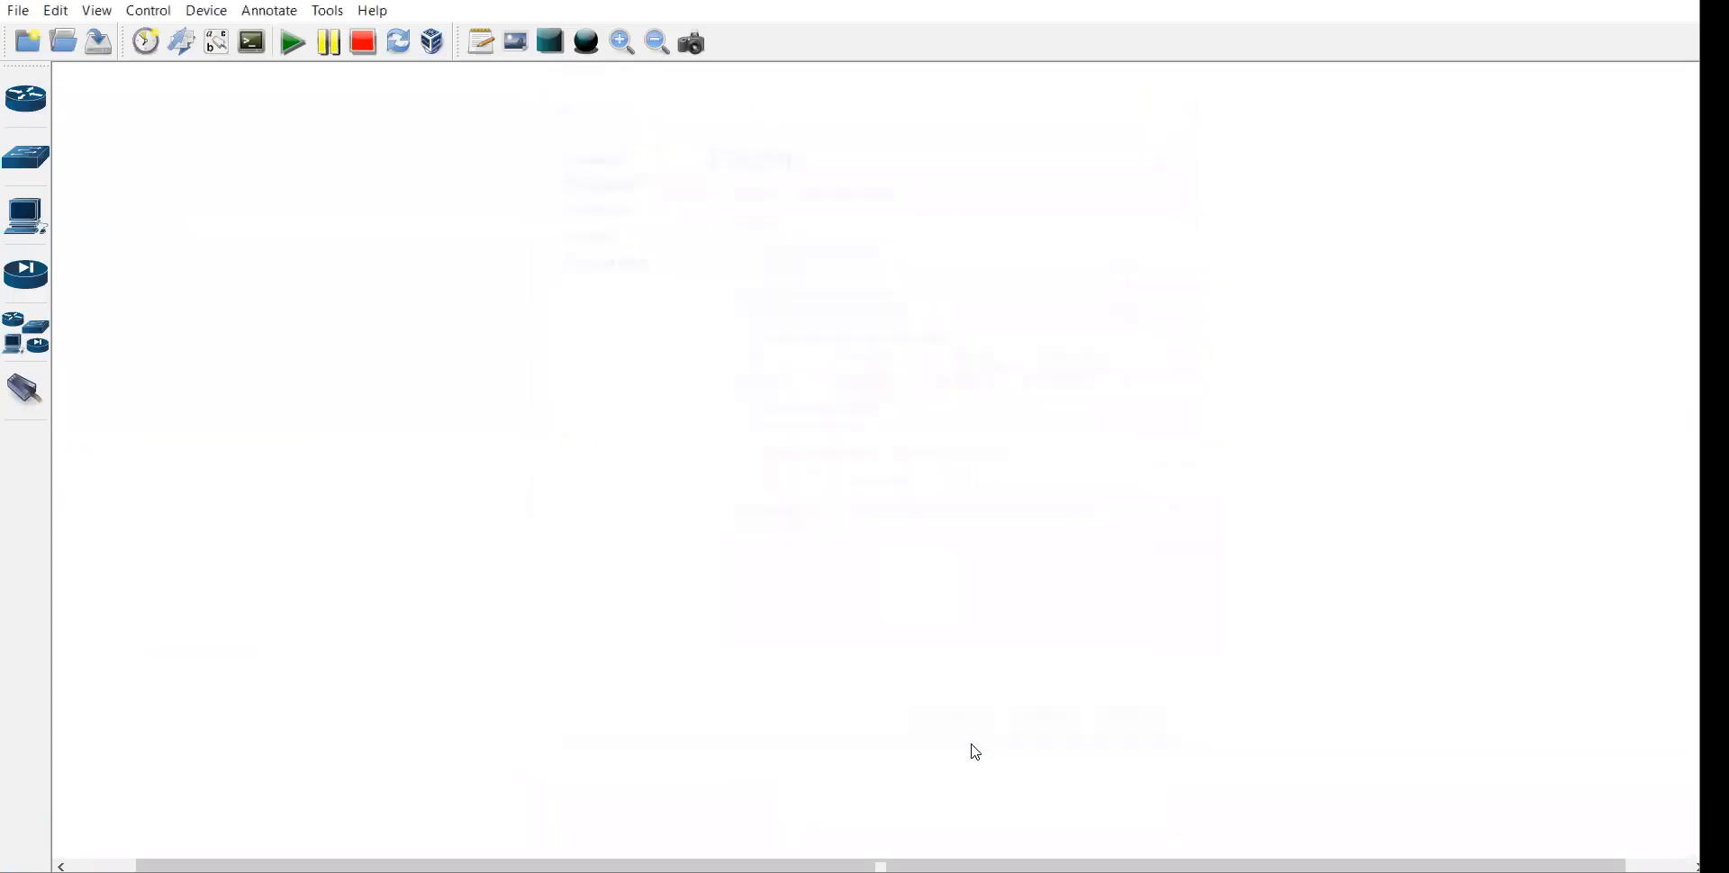
Reopen the IOS images settings and automatically calculate the IDLE PC value for the c3725 image
left_click(54, 11)
left_click(127, 142)
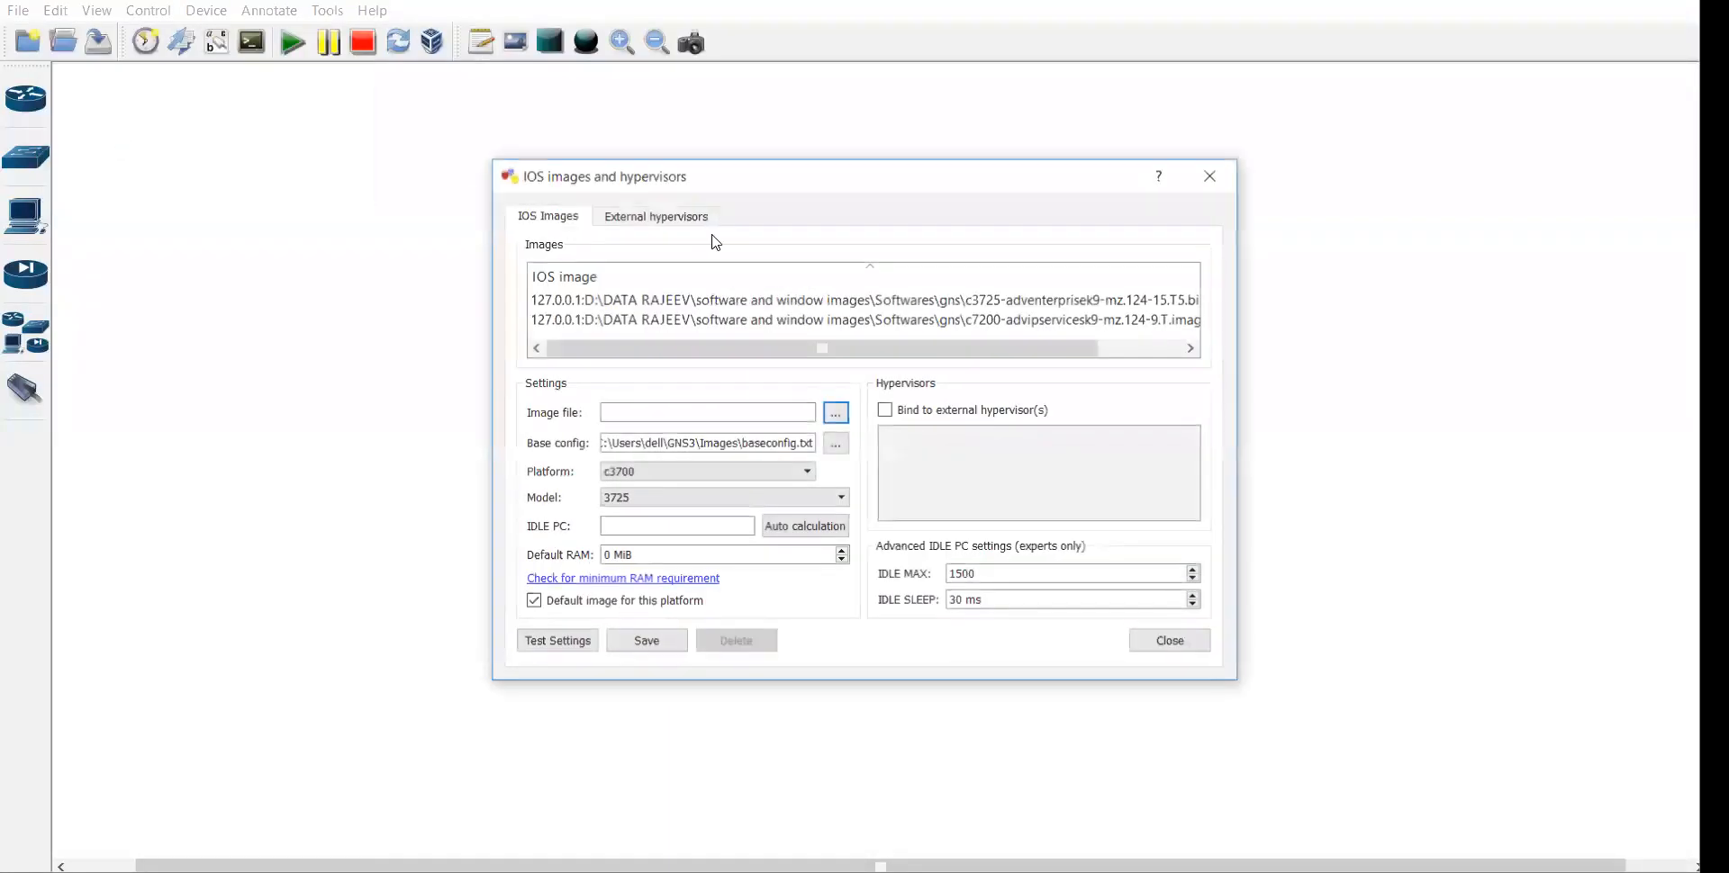
left_click(724, 324)
left_click(693, 303)
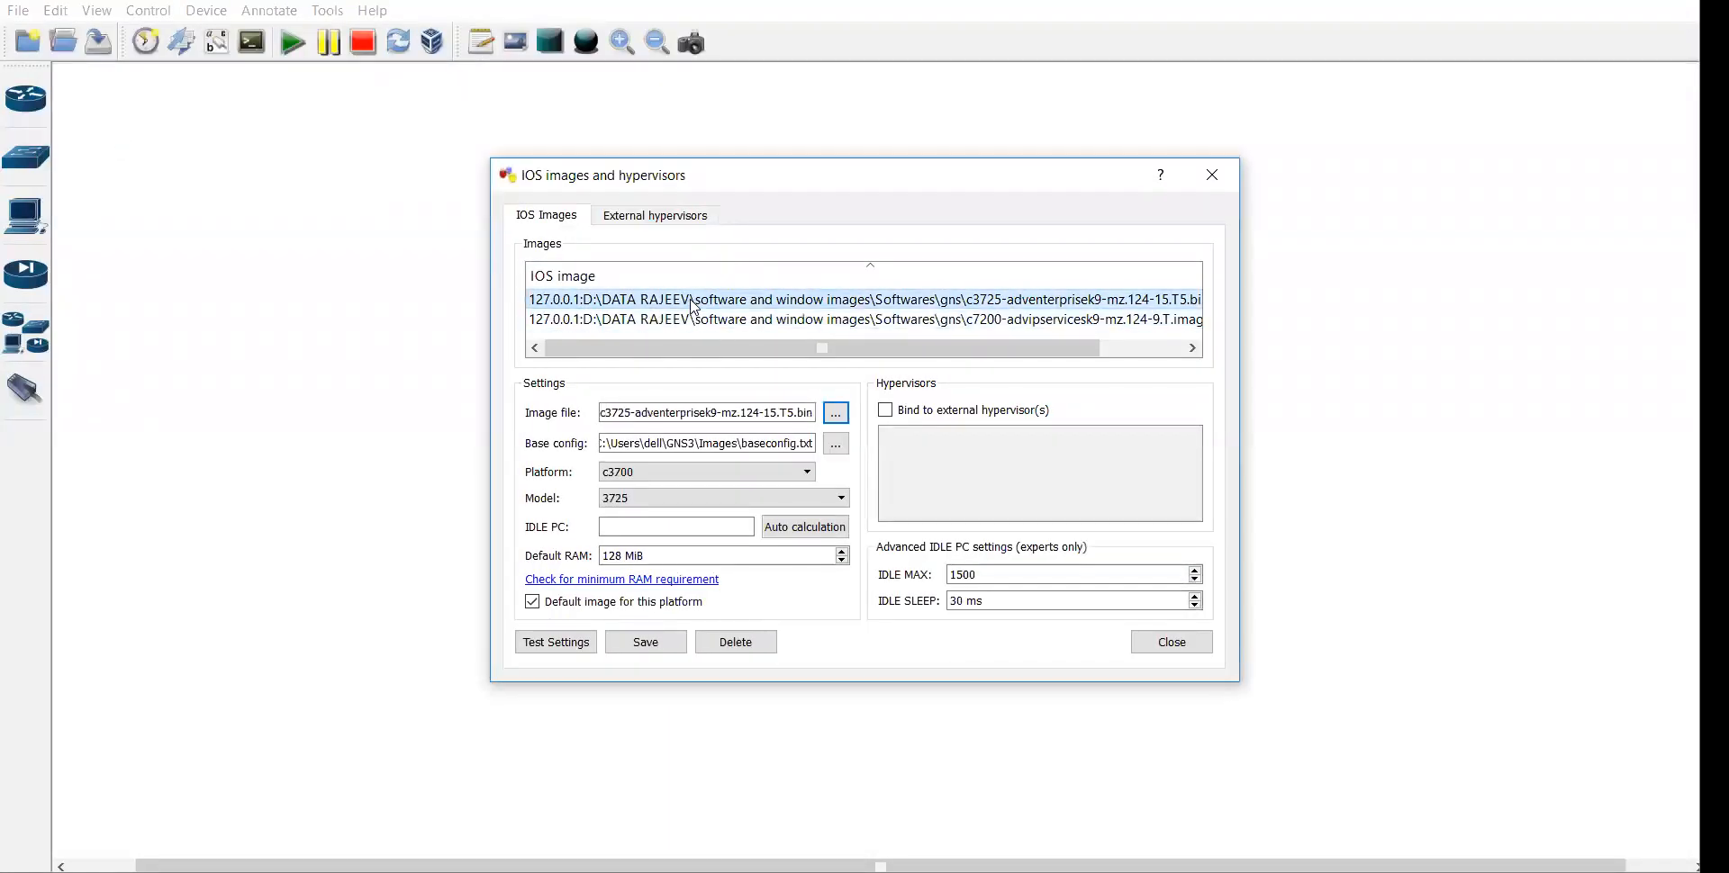
left_click(797, 525)
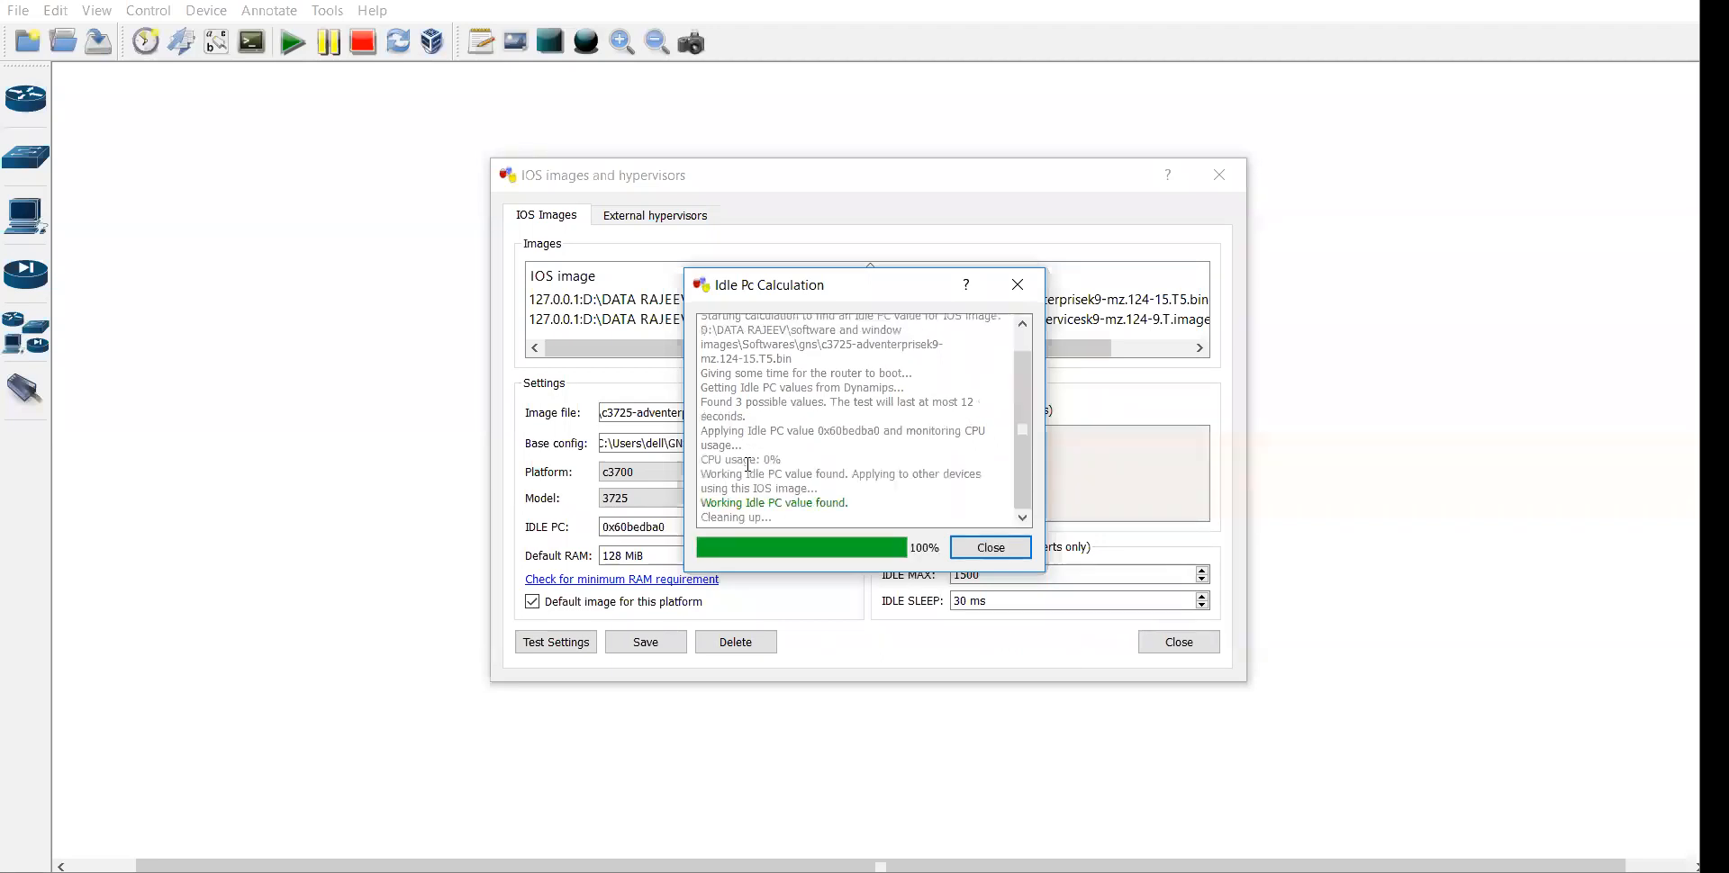
left_click_drag(827, 502, 849, 503)
left_click(981, 546)
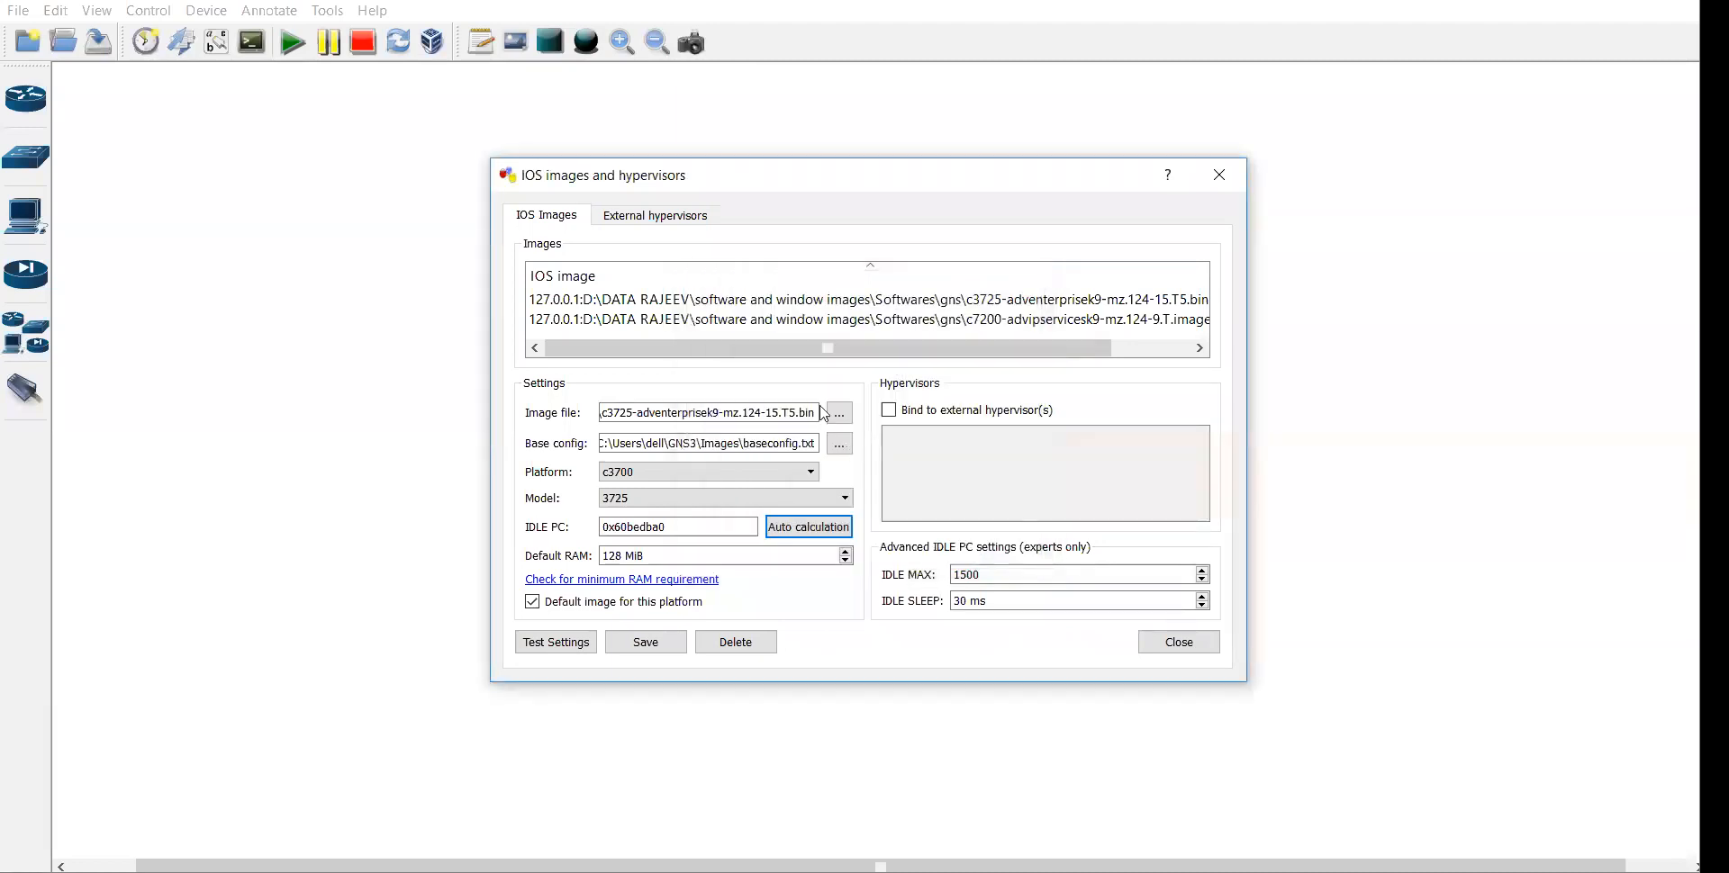
Automatically calculate the IDLE PC value for the c7200 image
left_click(742, 303)
left_click(725, 321)
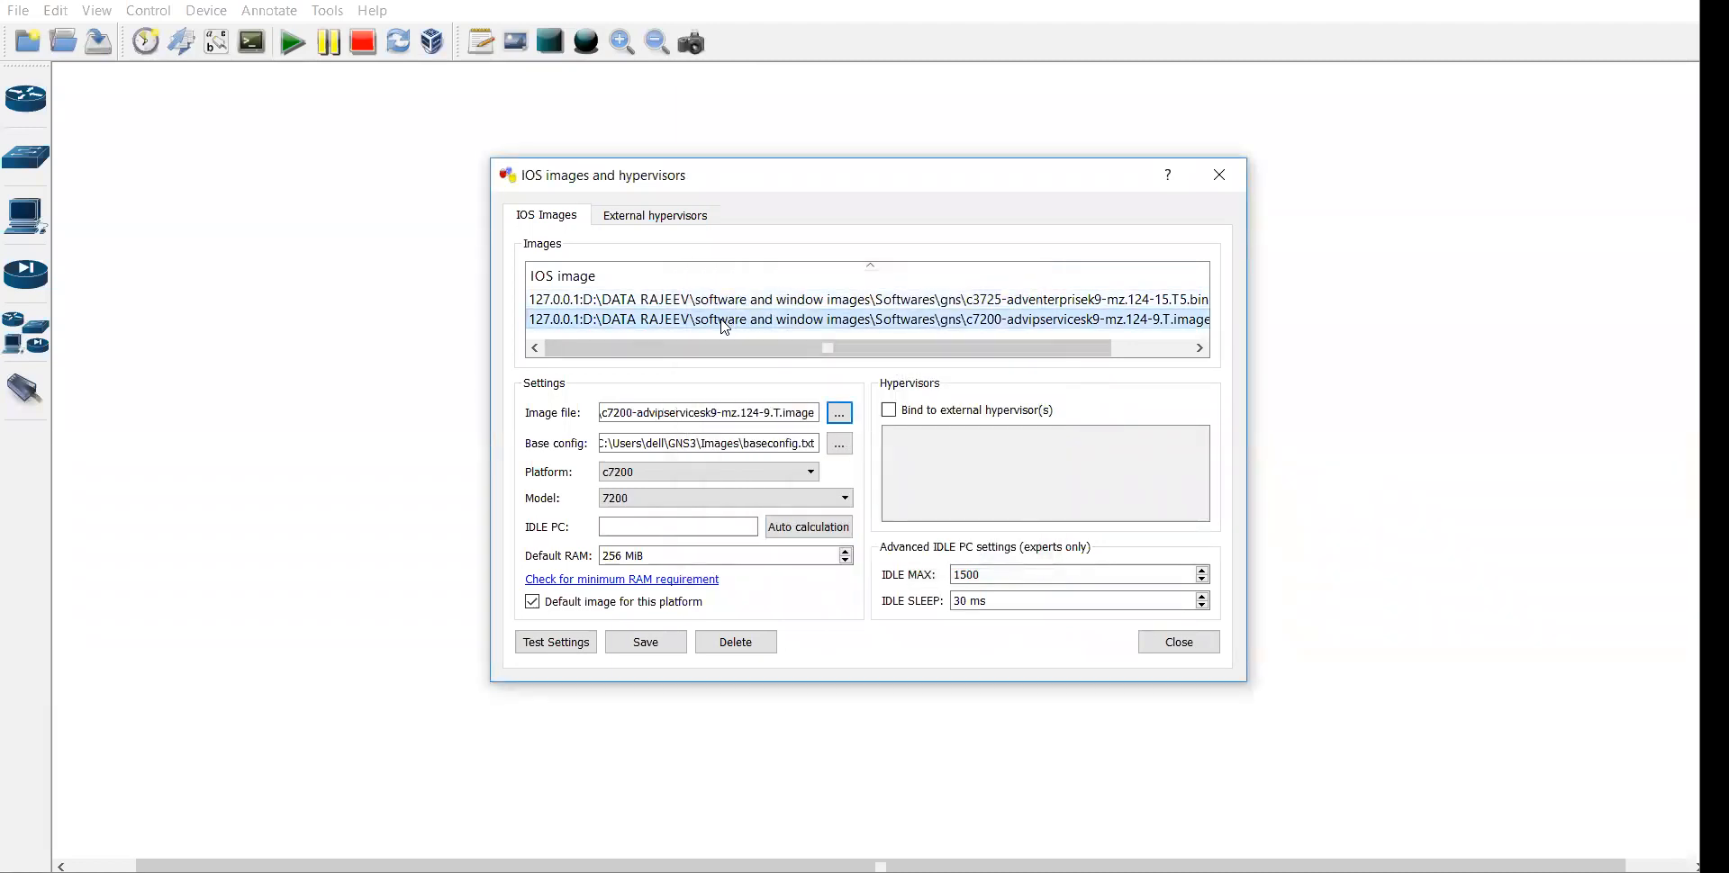
left_click(801, 529)
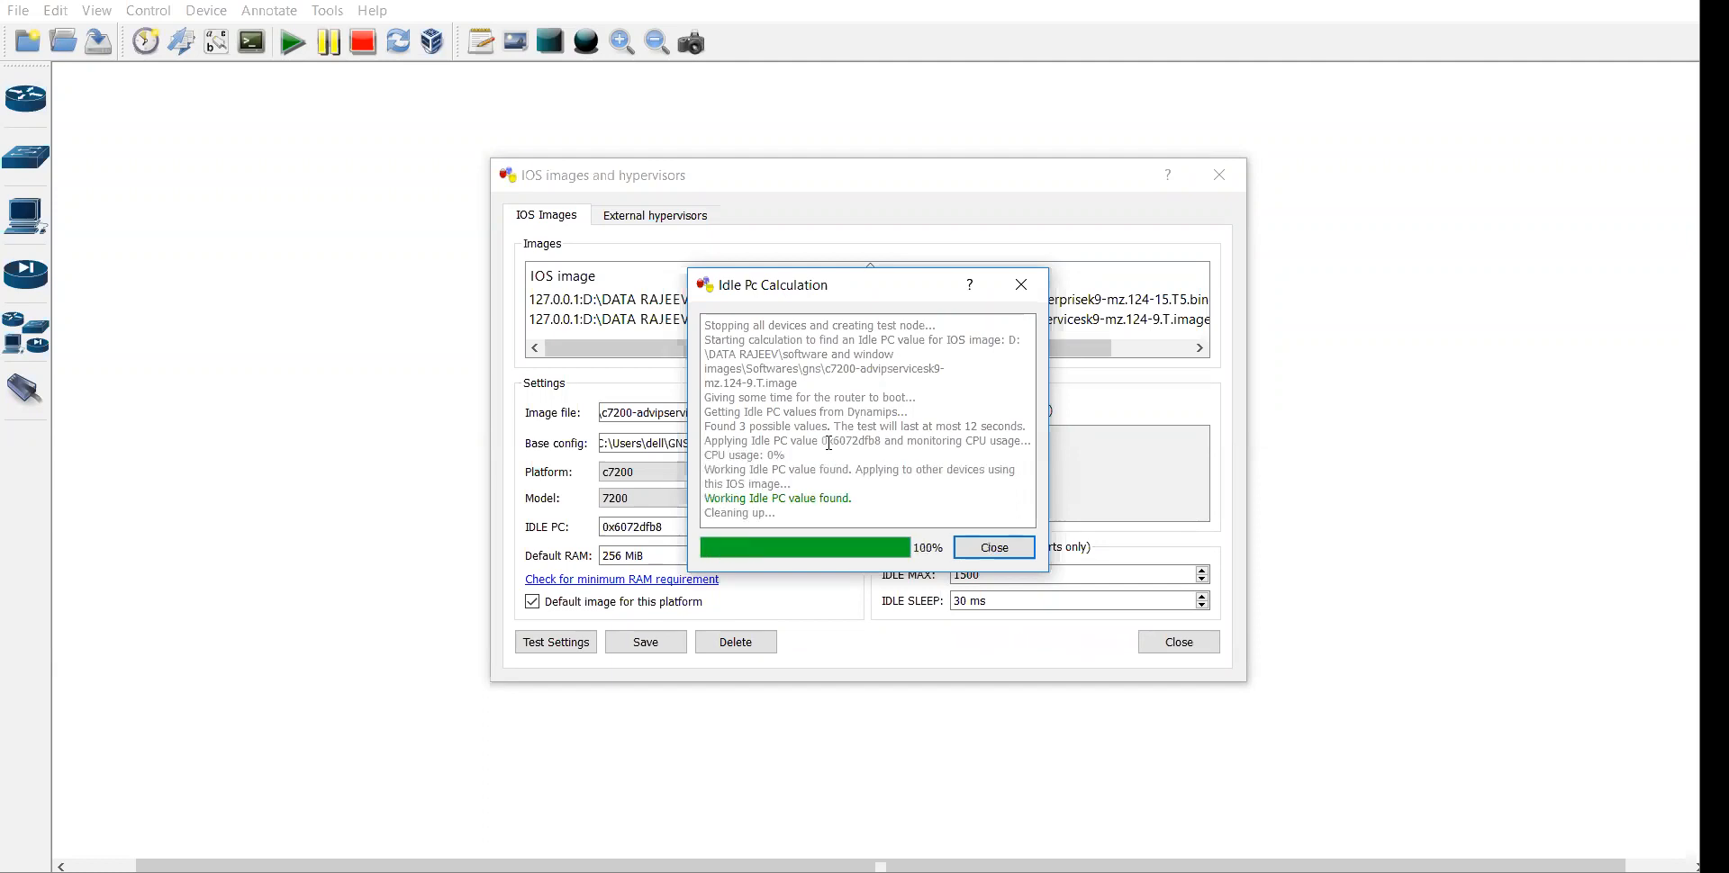
left_click(992, 549)
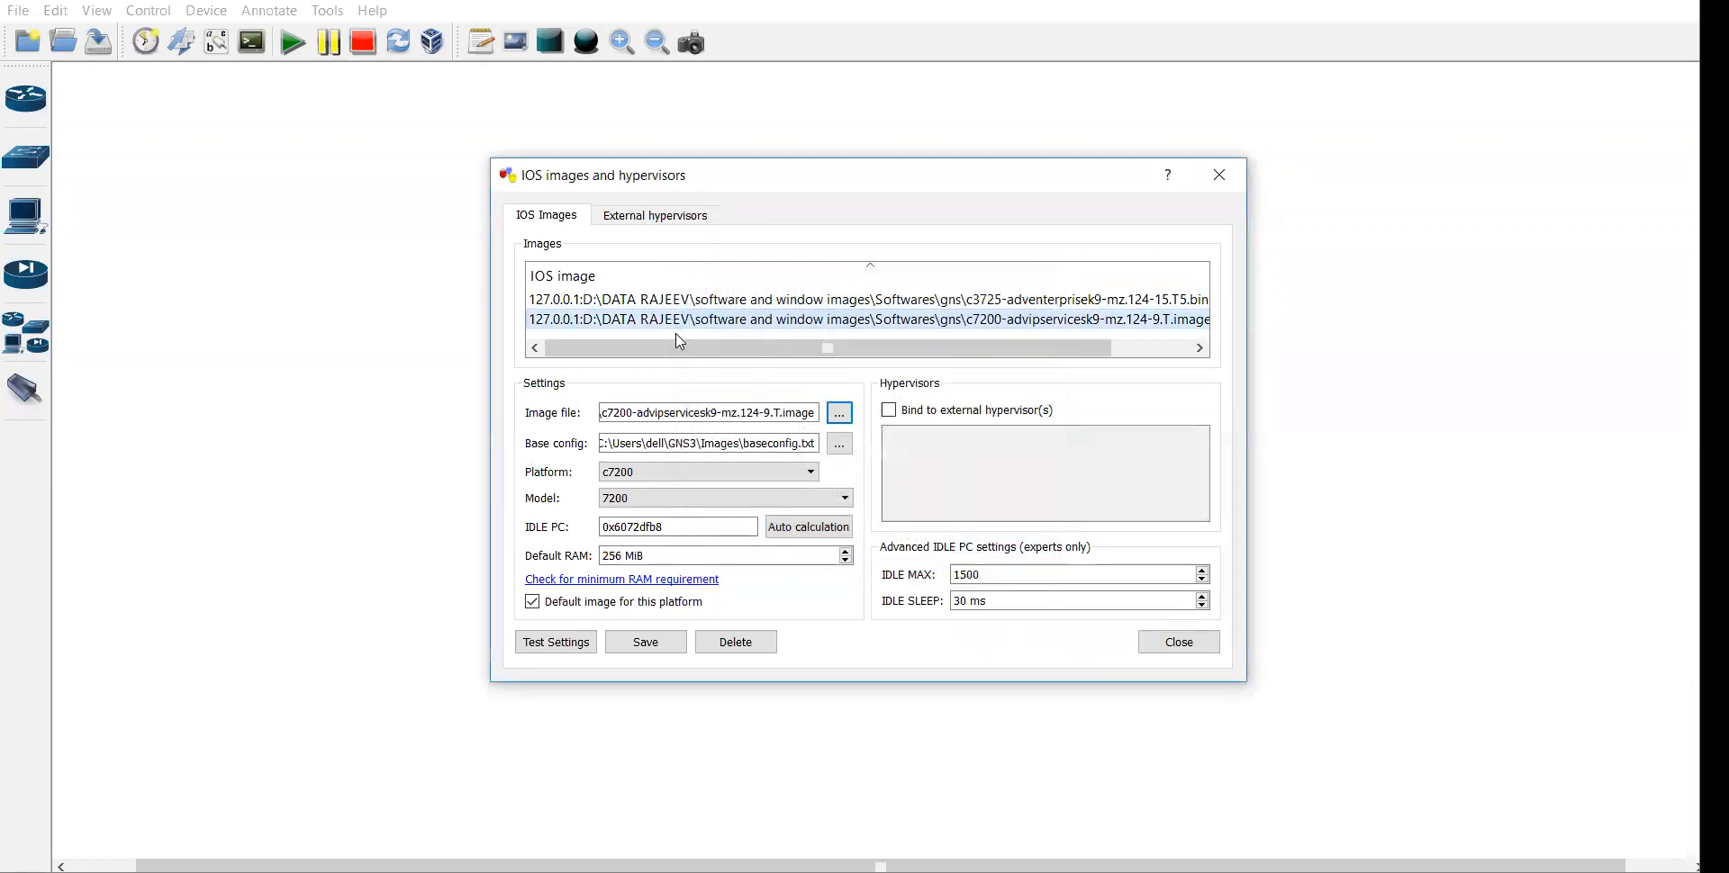
Review the default RAM of both IOS images, save the c3725 image's settings and close the dialog
triple_click(617, 554)
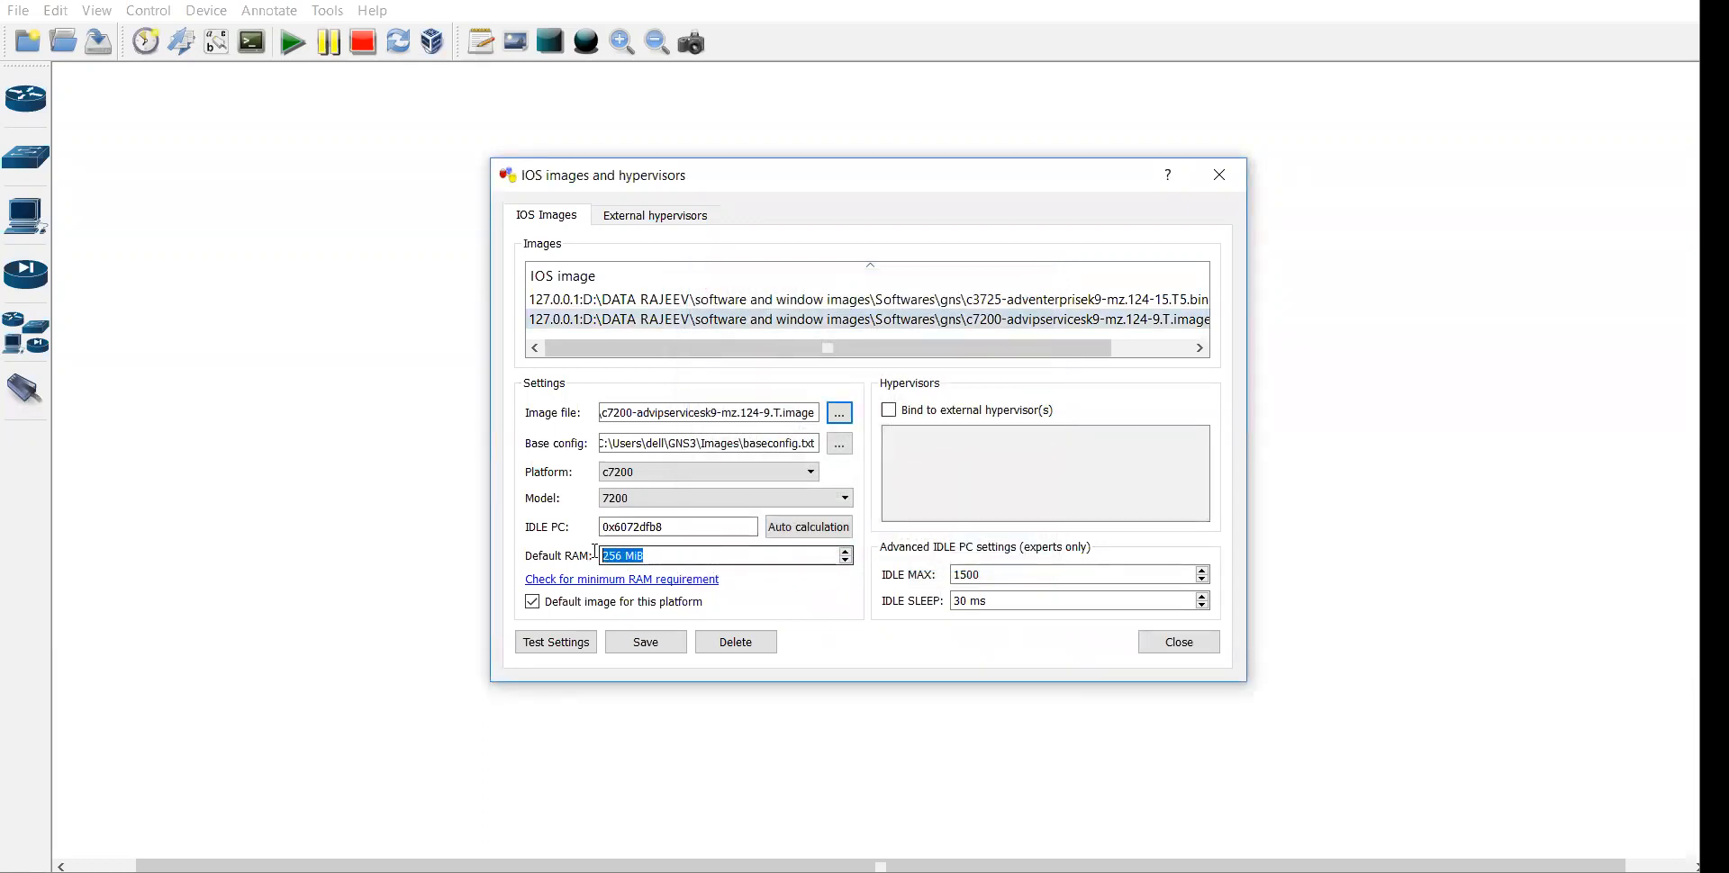
left_click(756, 300)
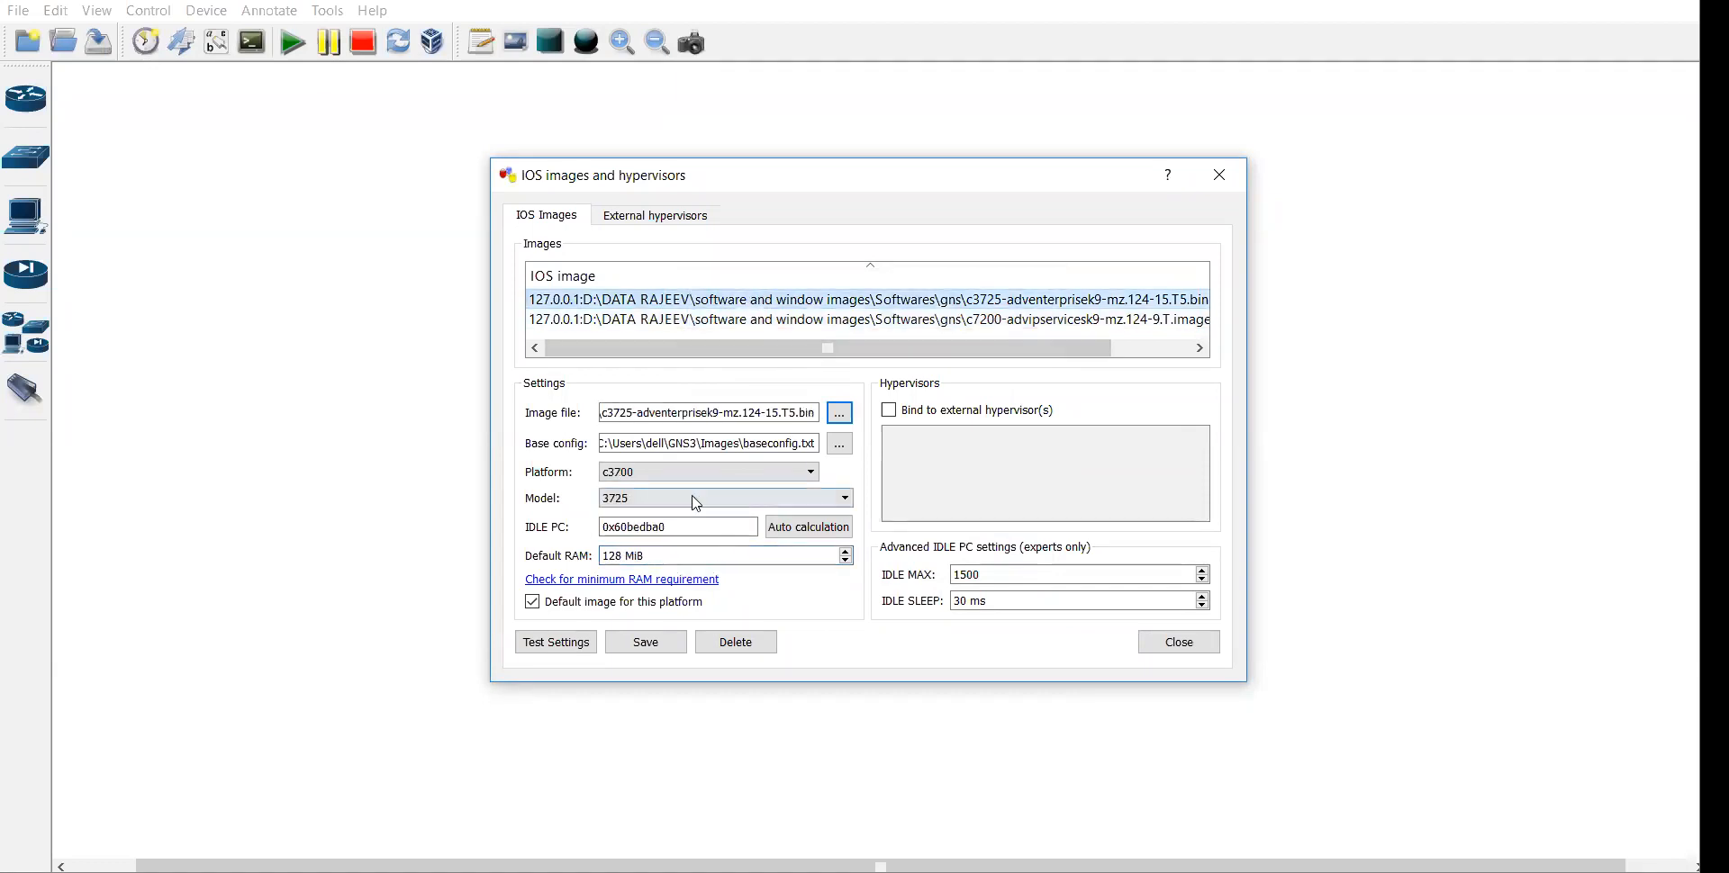
triple_click(667, 556)
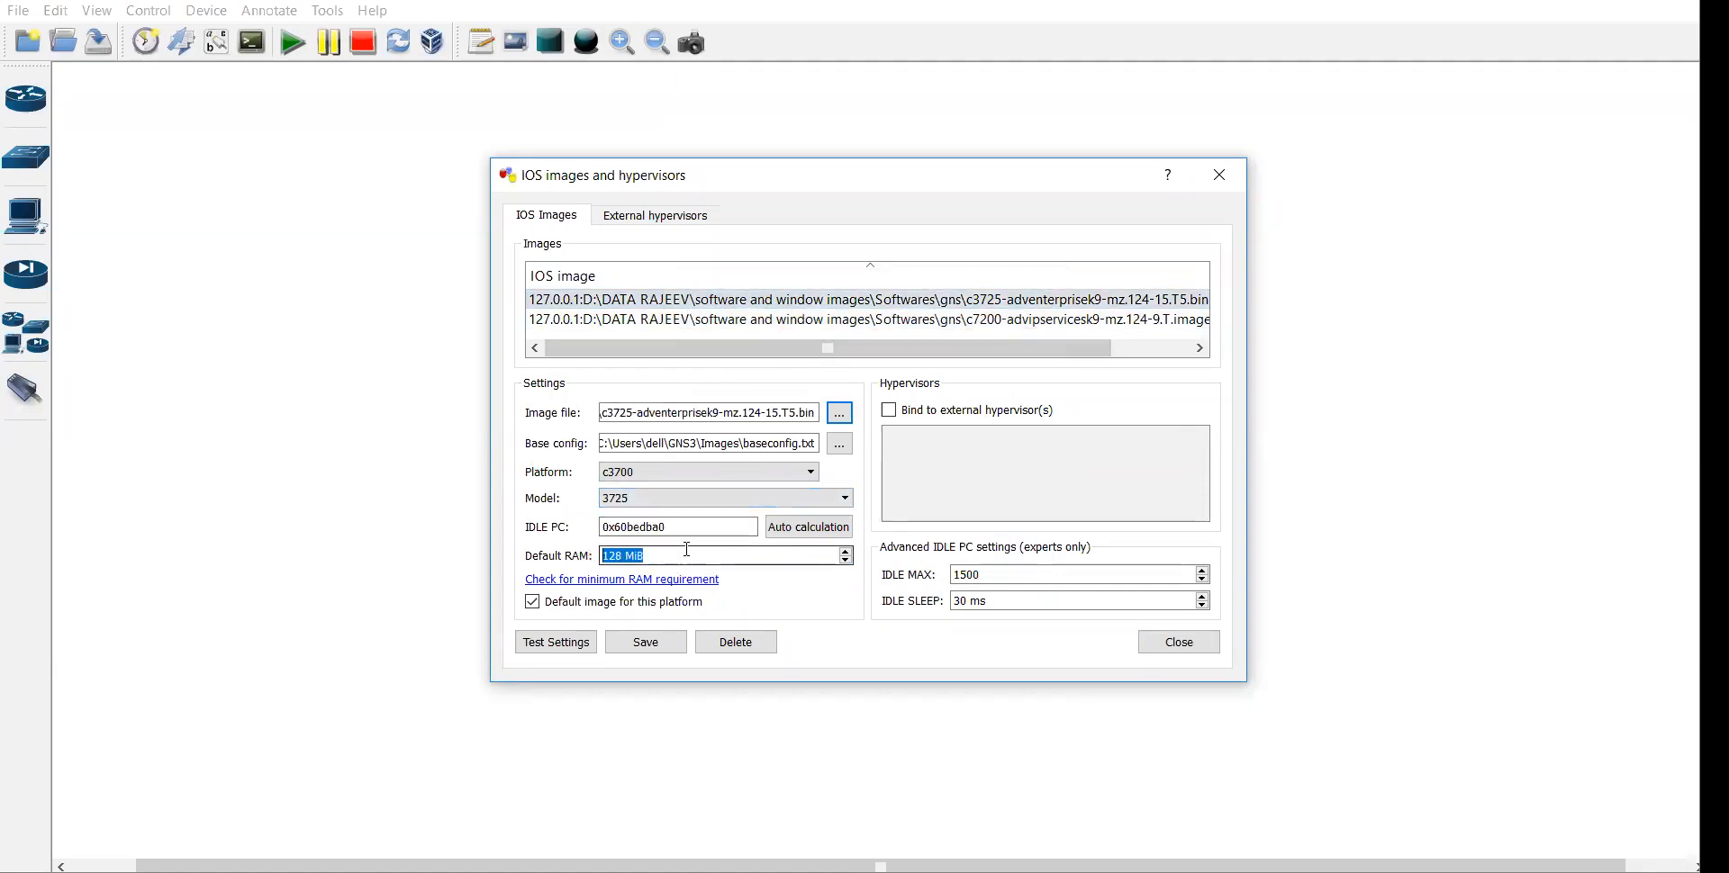
left_click(864, 302)
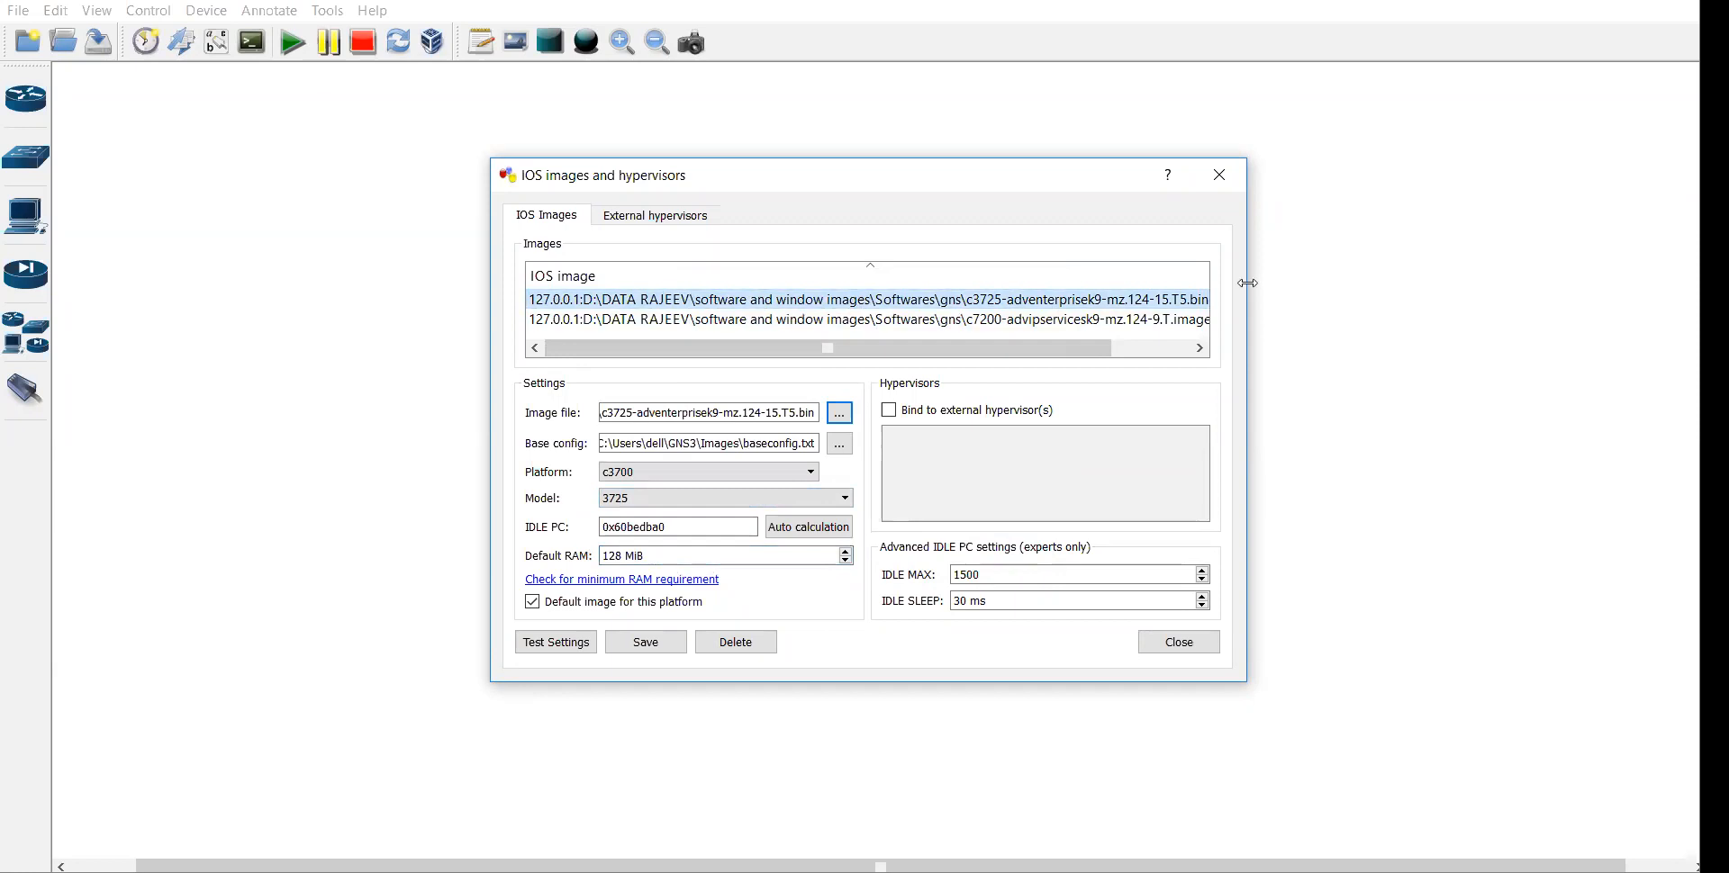
left_click_drag(1246, 283, 1587, 321)
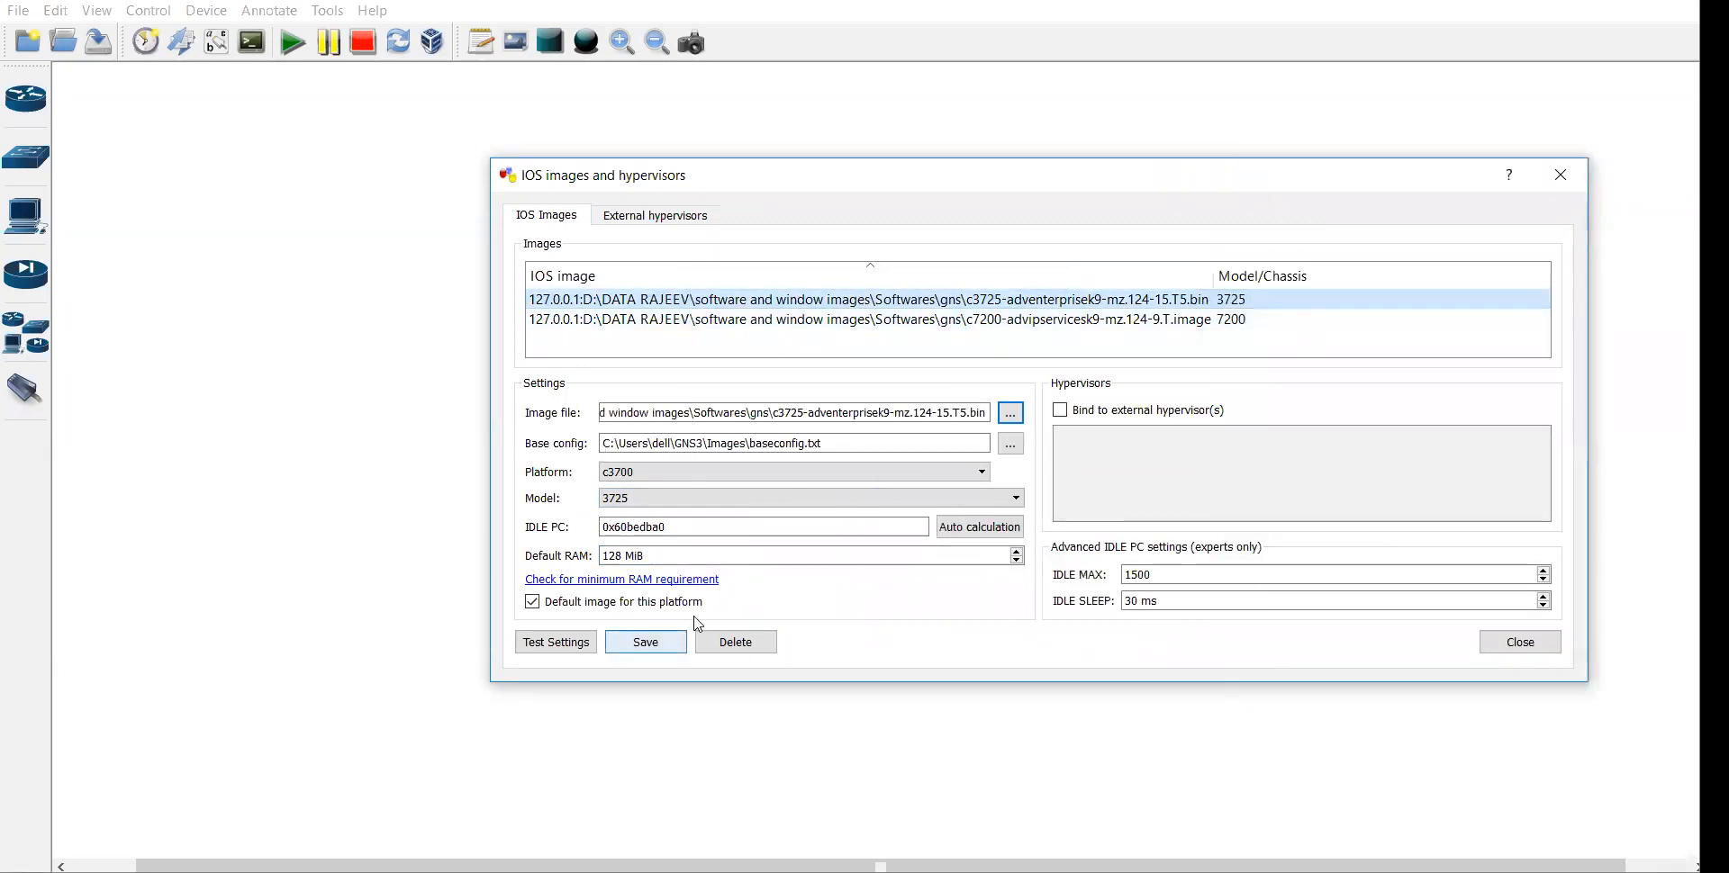
left_click(662, 640)
left_click(692, 321)
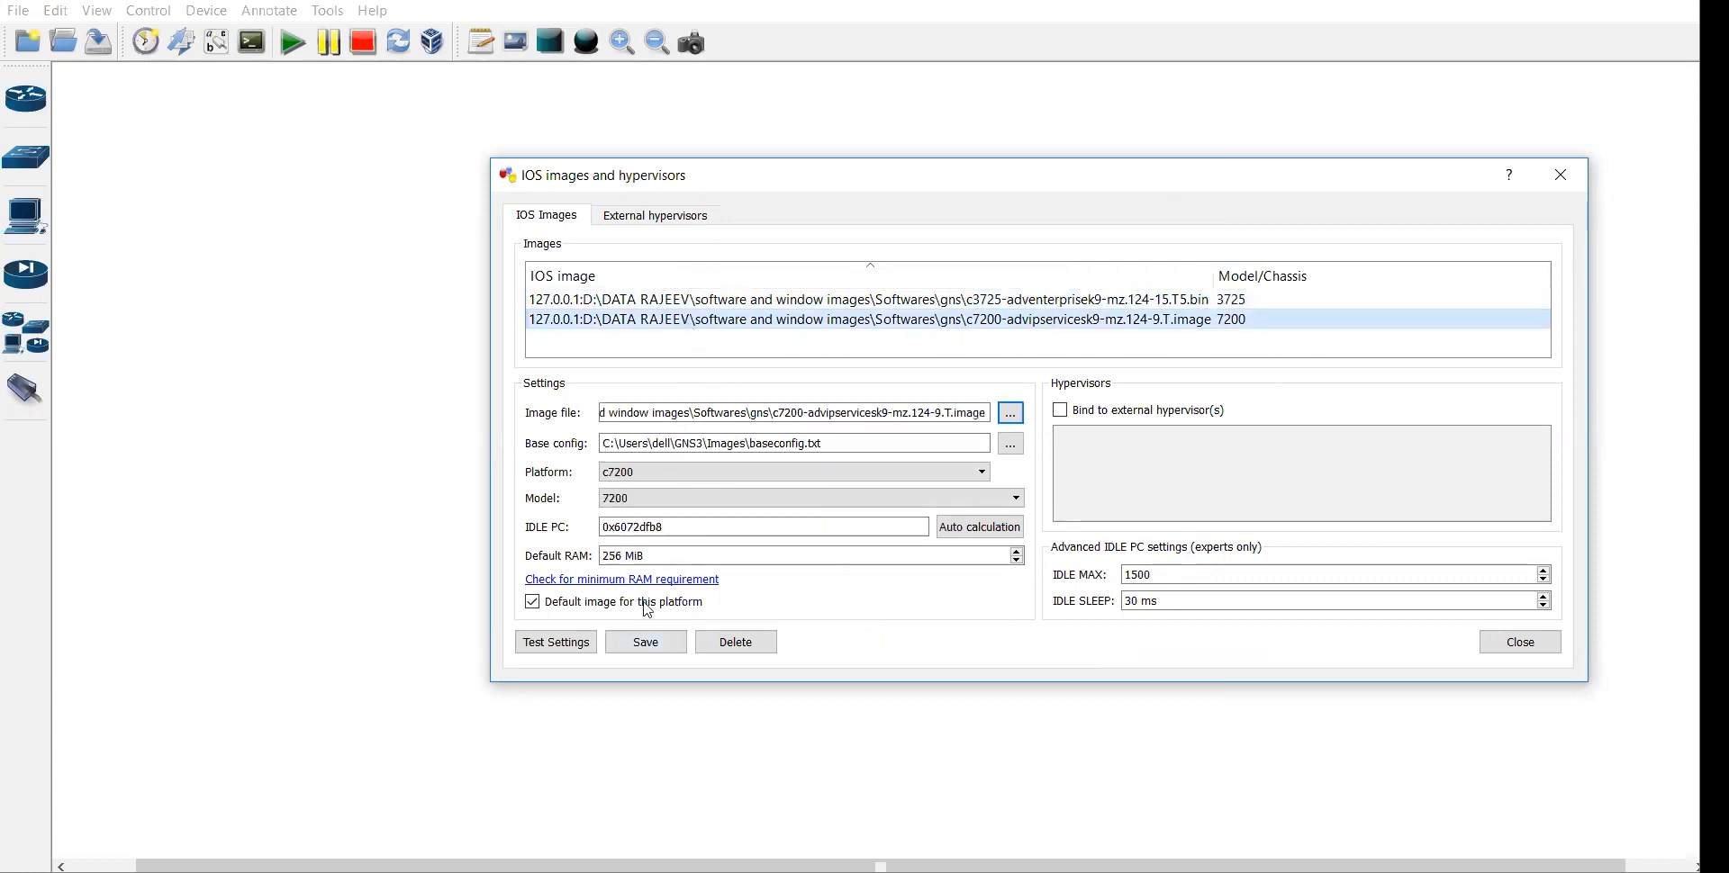
left_click(1487, 642)
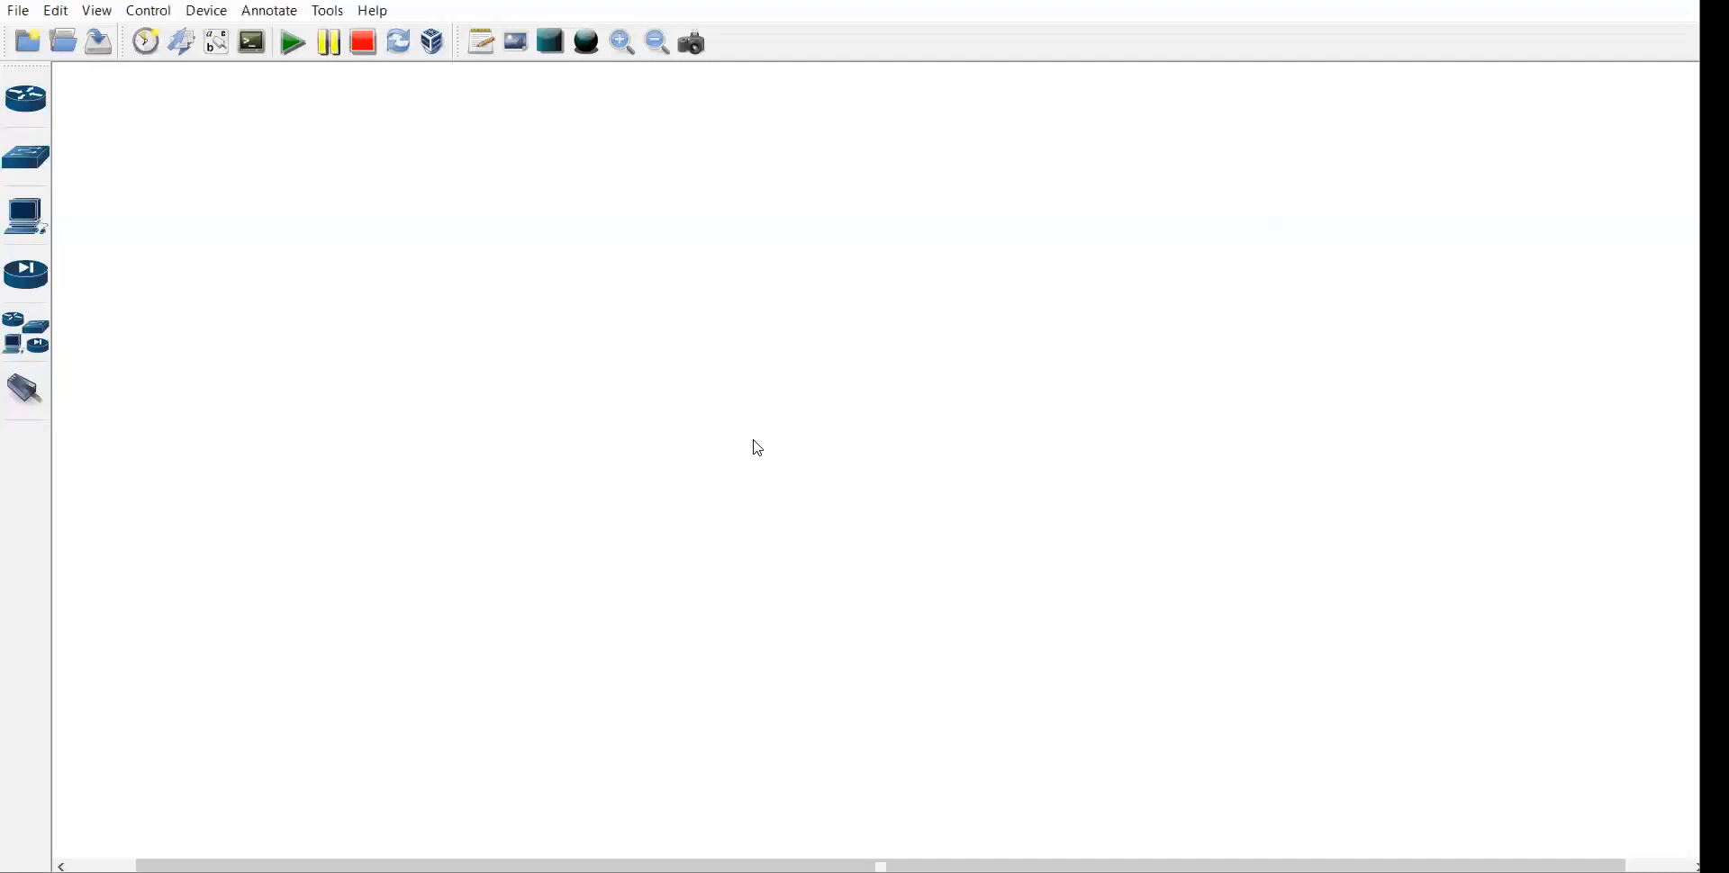
Dismiss the new project dialog and place a Router c3700 in the upper-left area of the empty workspace
key("alt+Tab")
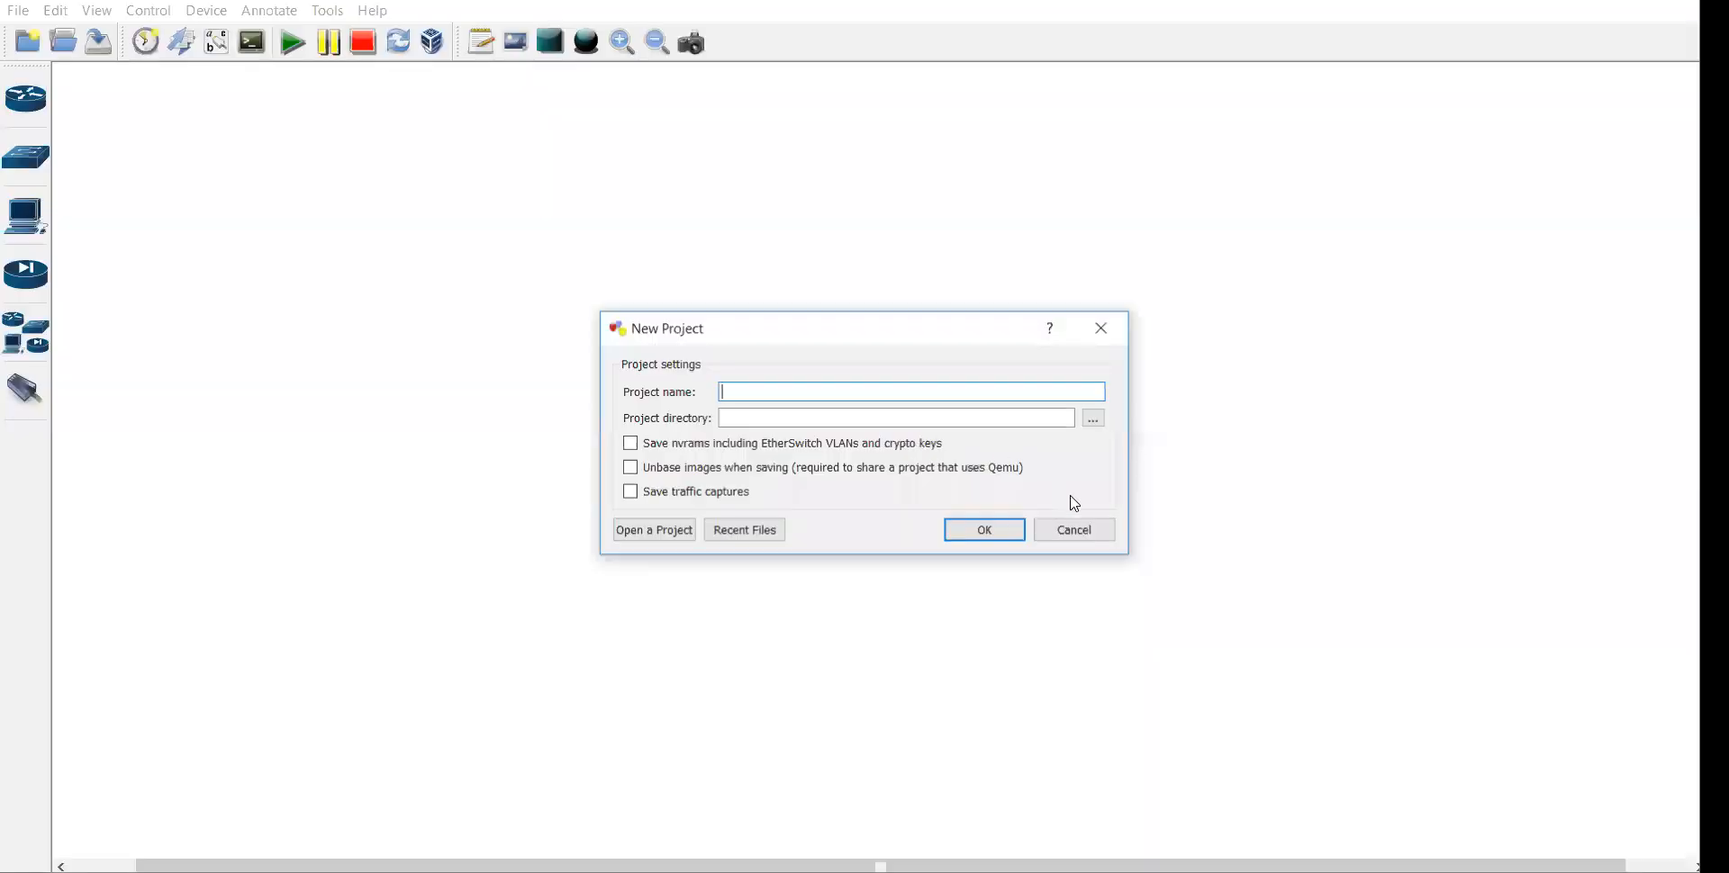
left_click(1074, 532)
left_click(26, 97)
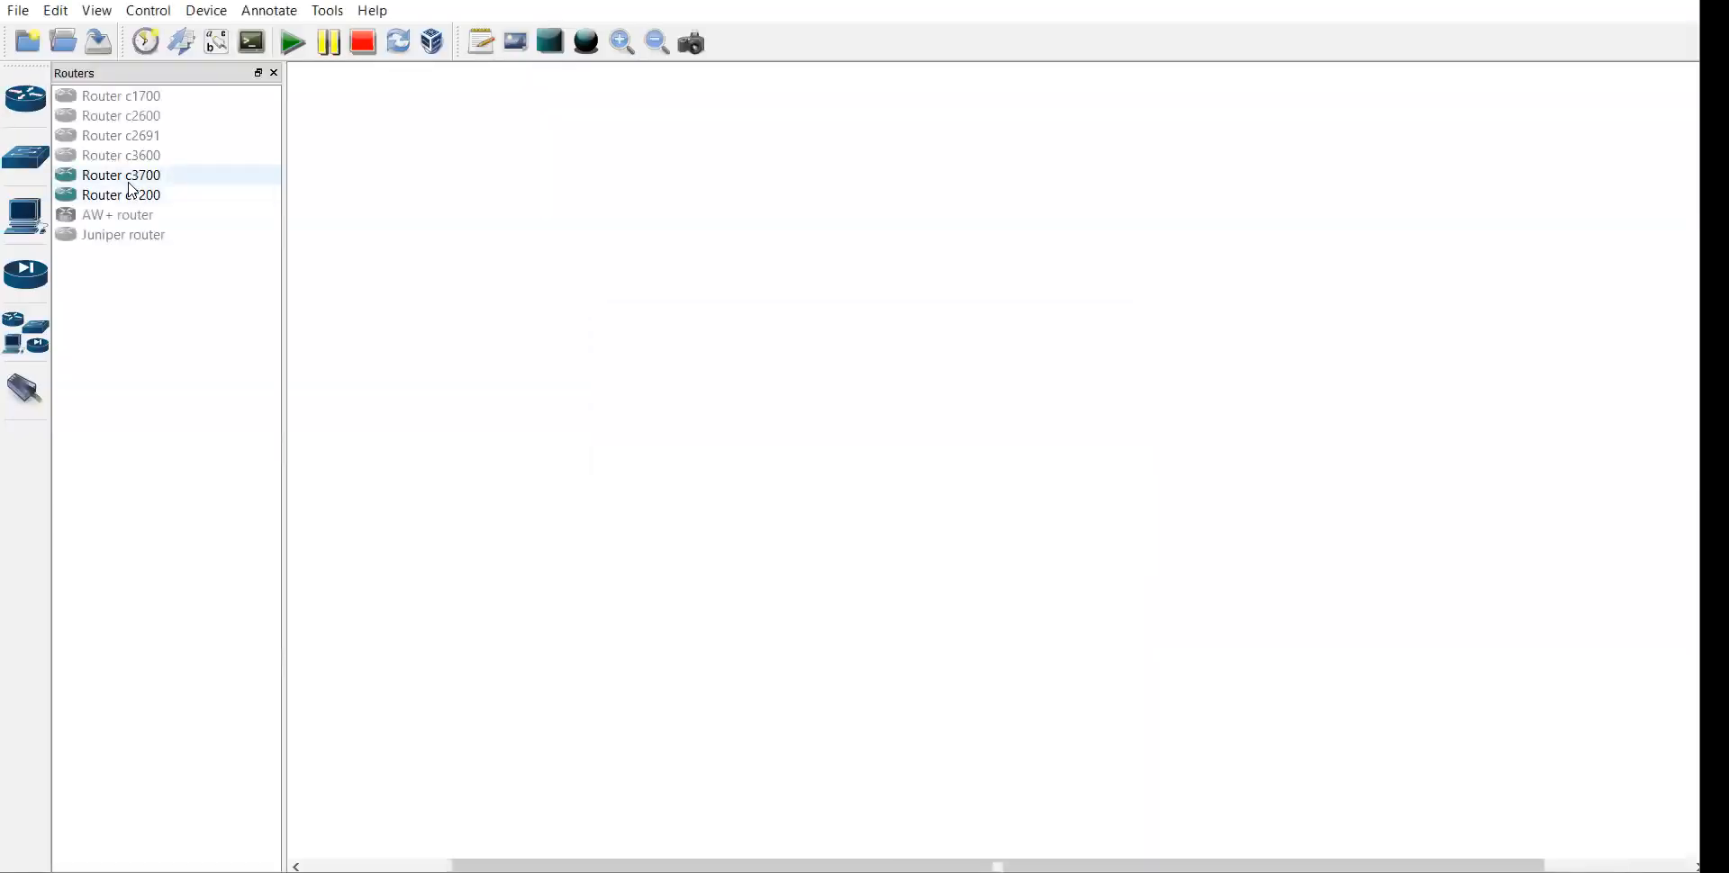
left_click_drag(126, 176, 498, 282)
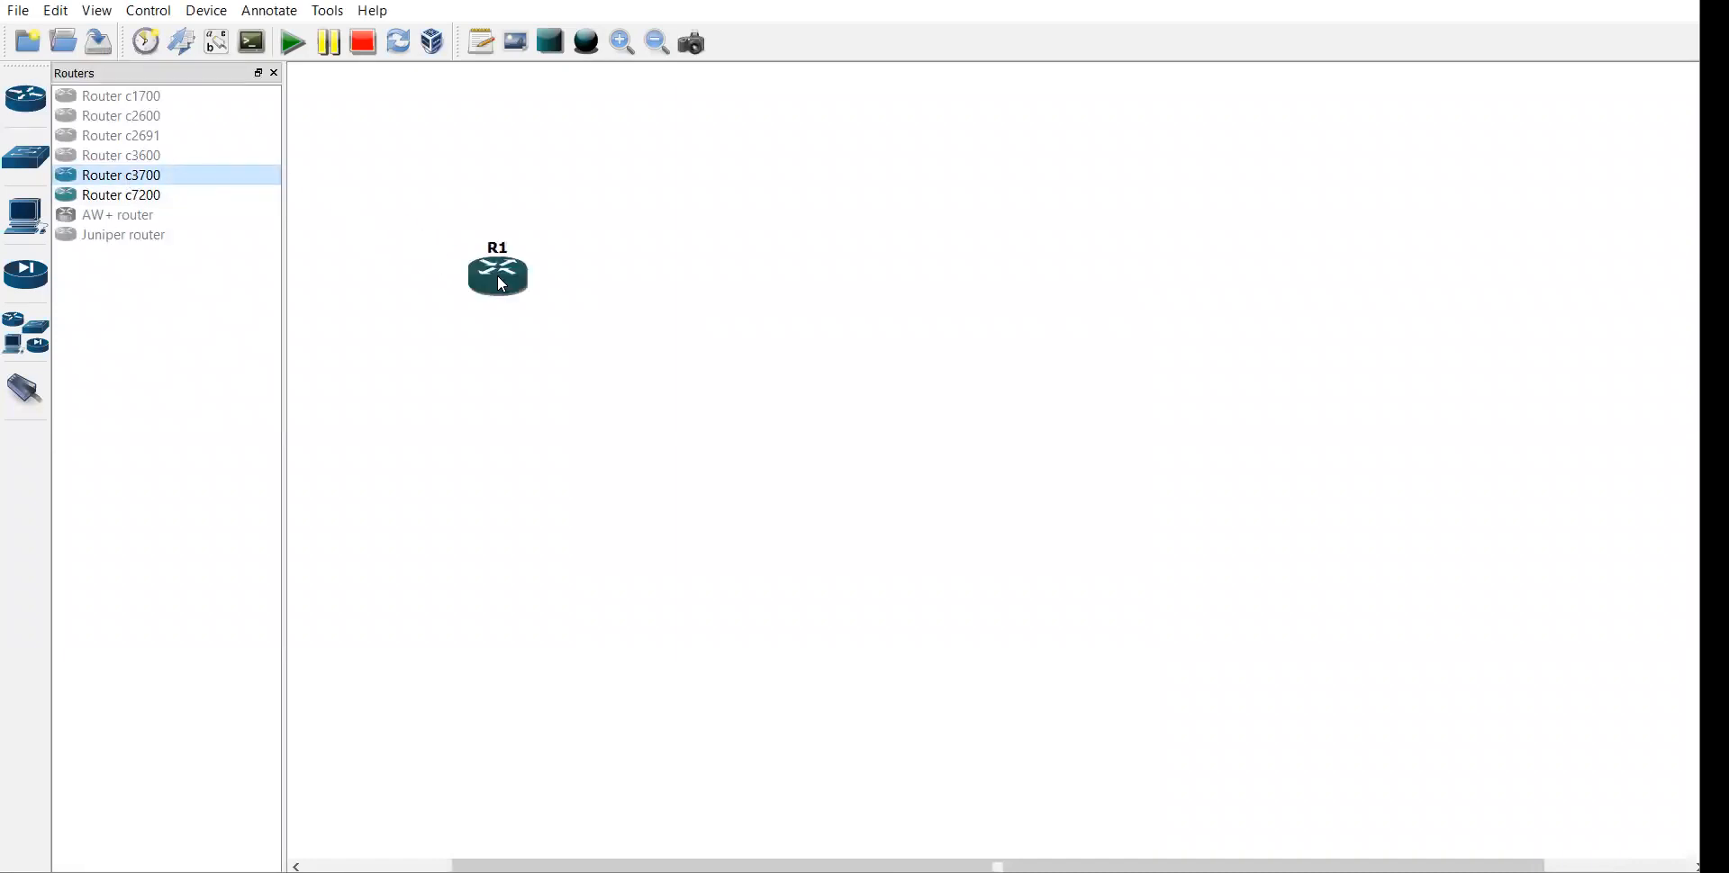
Place two more Router c3700 nodes at the upper middle and right of the workspace, then shift R2 slightly up and left
left_click(940, 210)
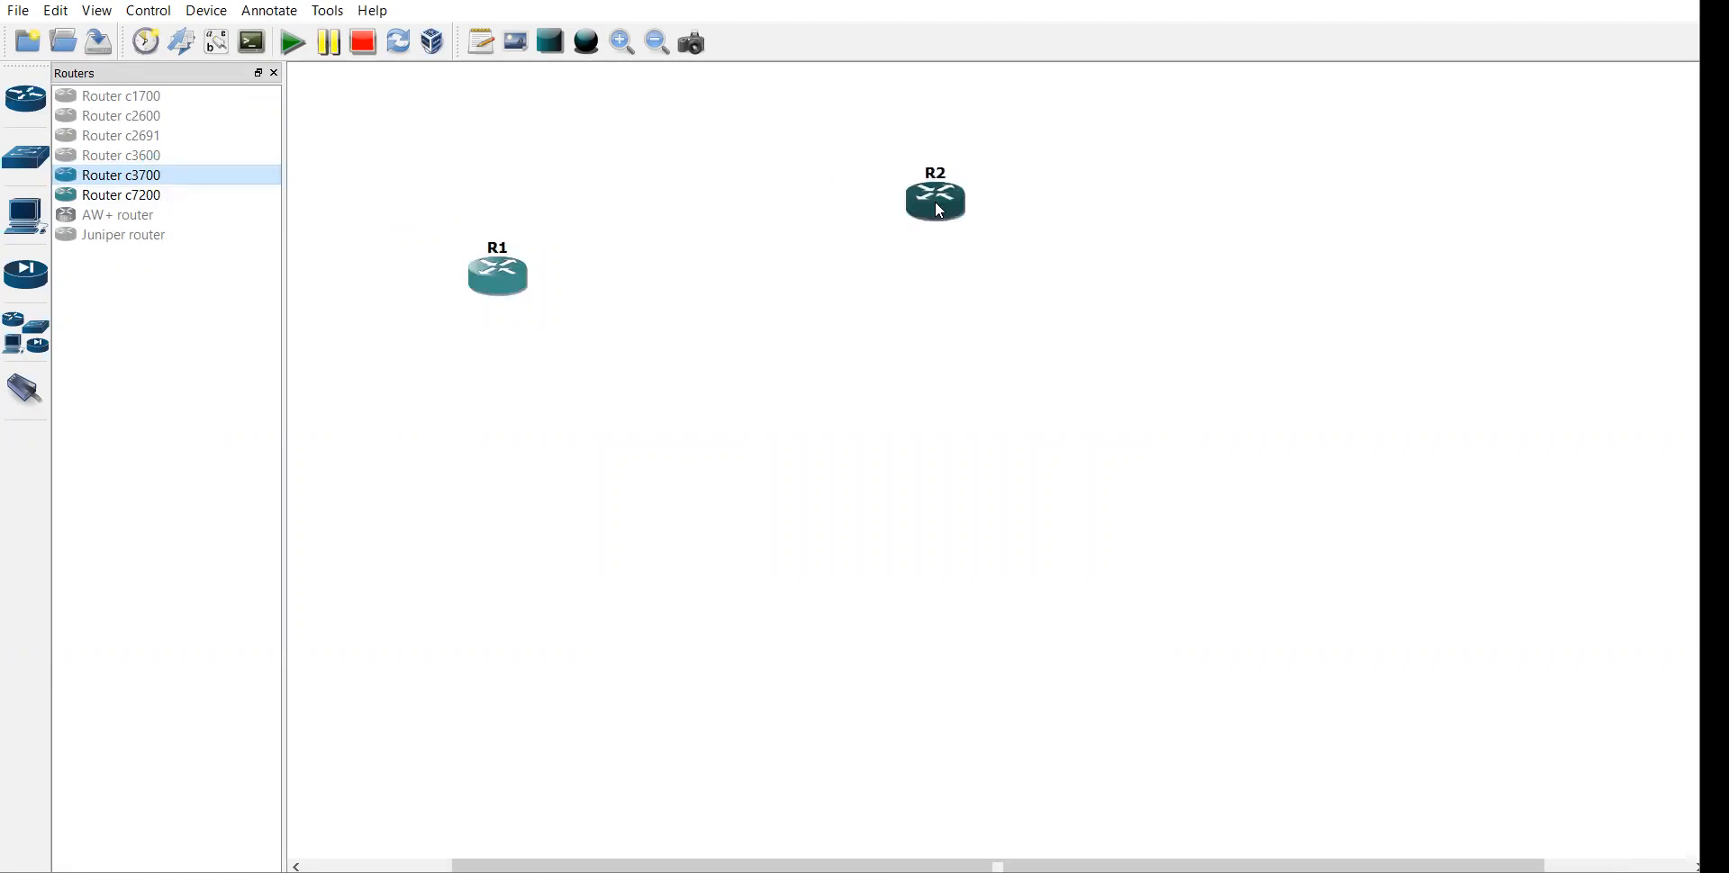
left_click_drag(1323, 363, 1322, 364)
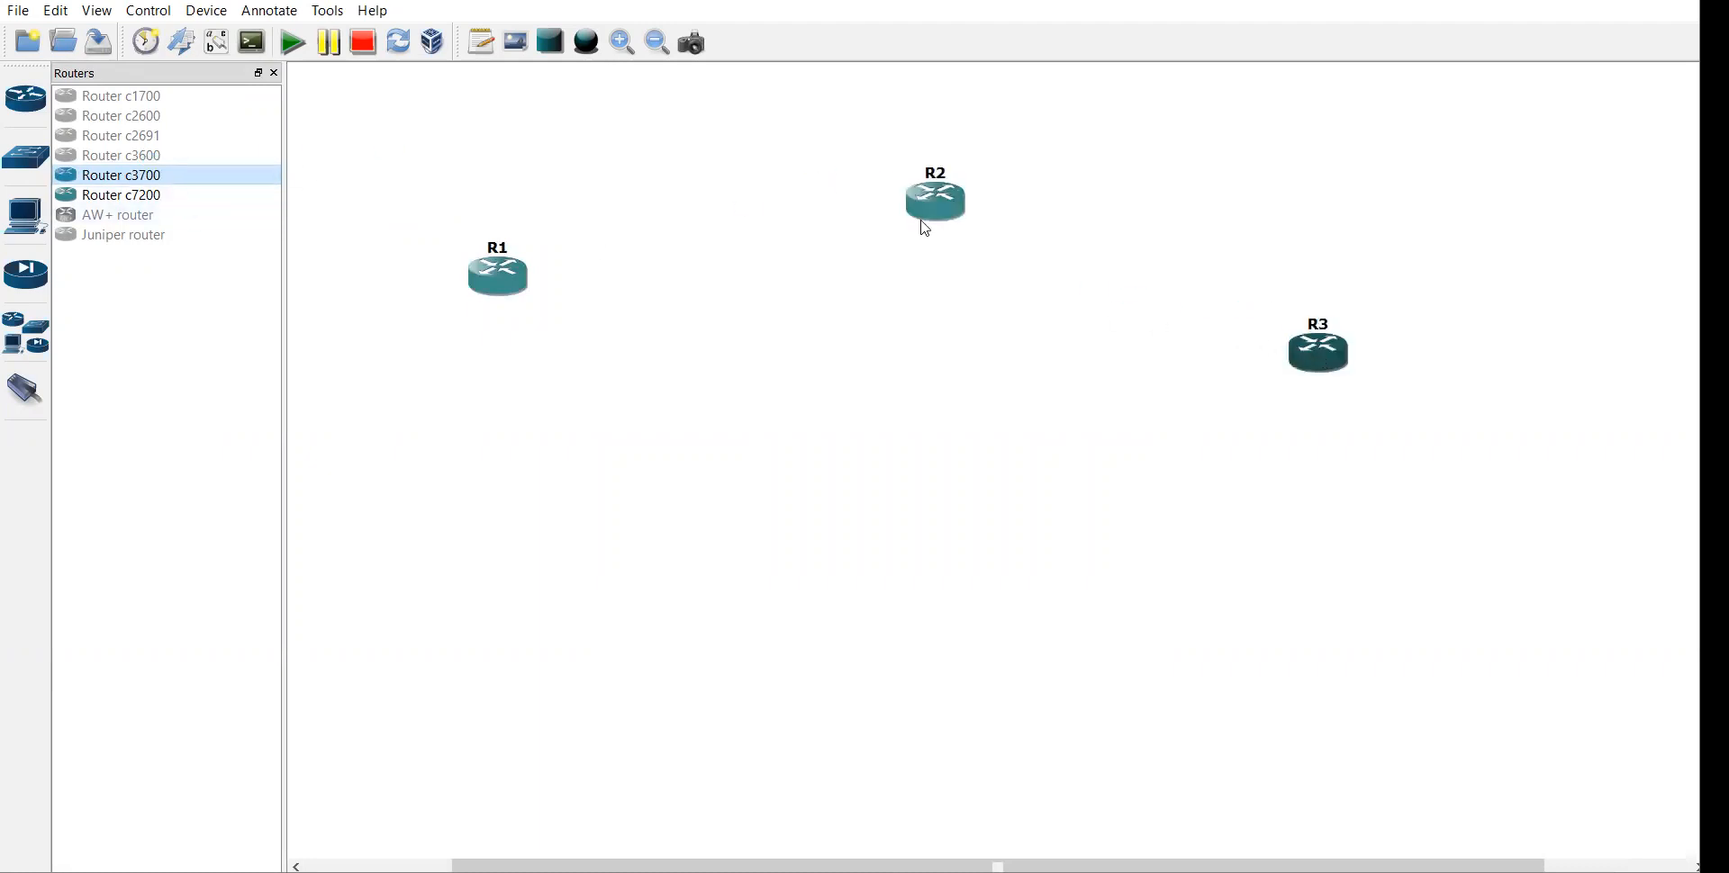
left_click_drag(935, 215, 856, 196)
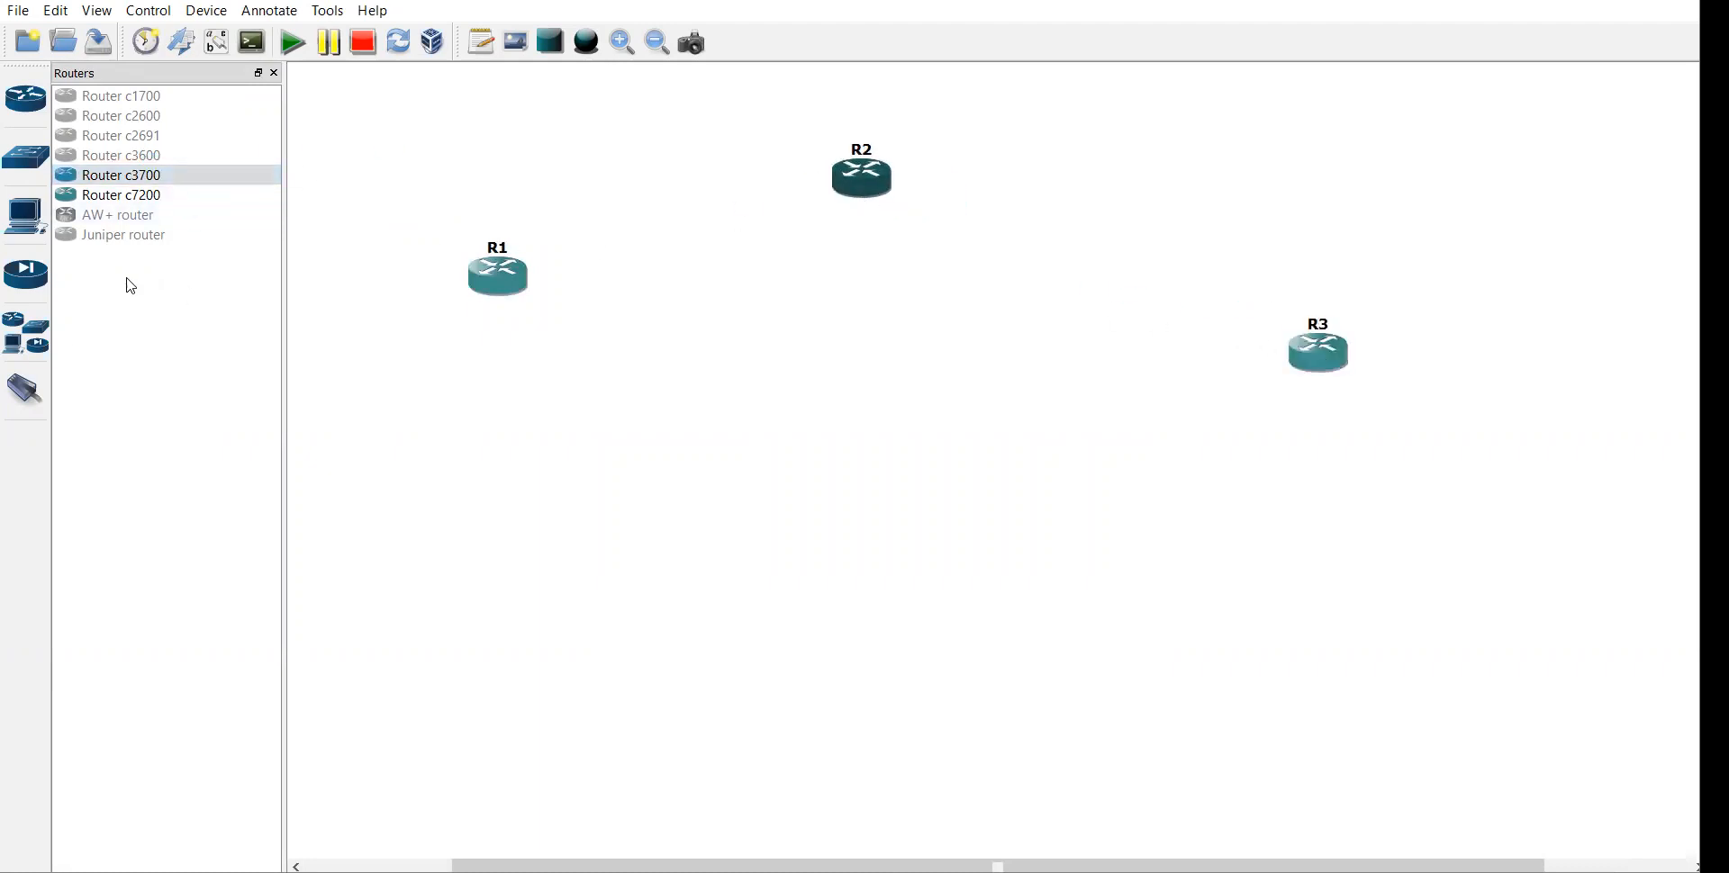
Link R1 to R2 over their f0/0 interfaces and show the interface labels
left_click(25, 389)
left_click(520, 275)
left_click(571, 286)
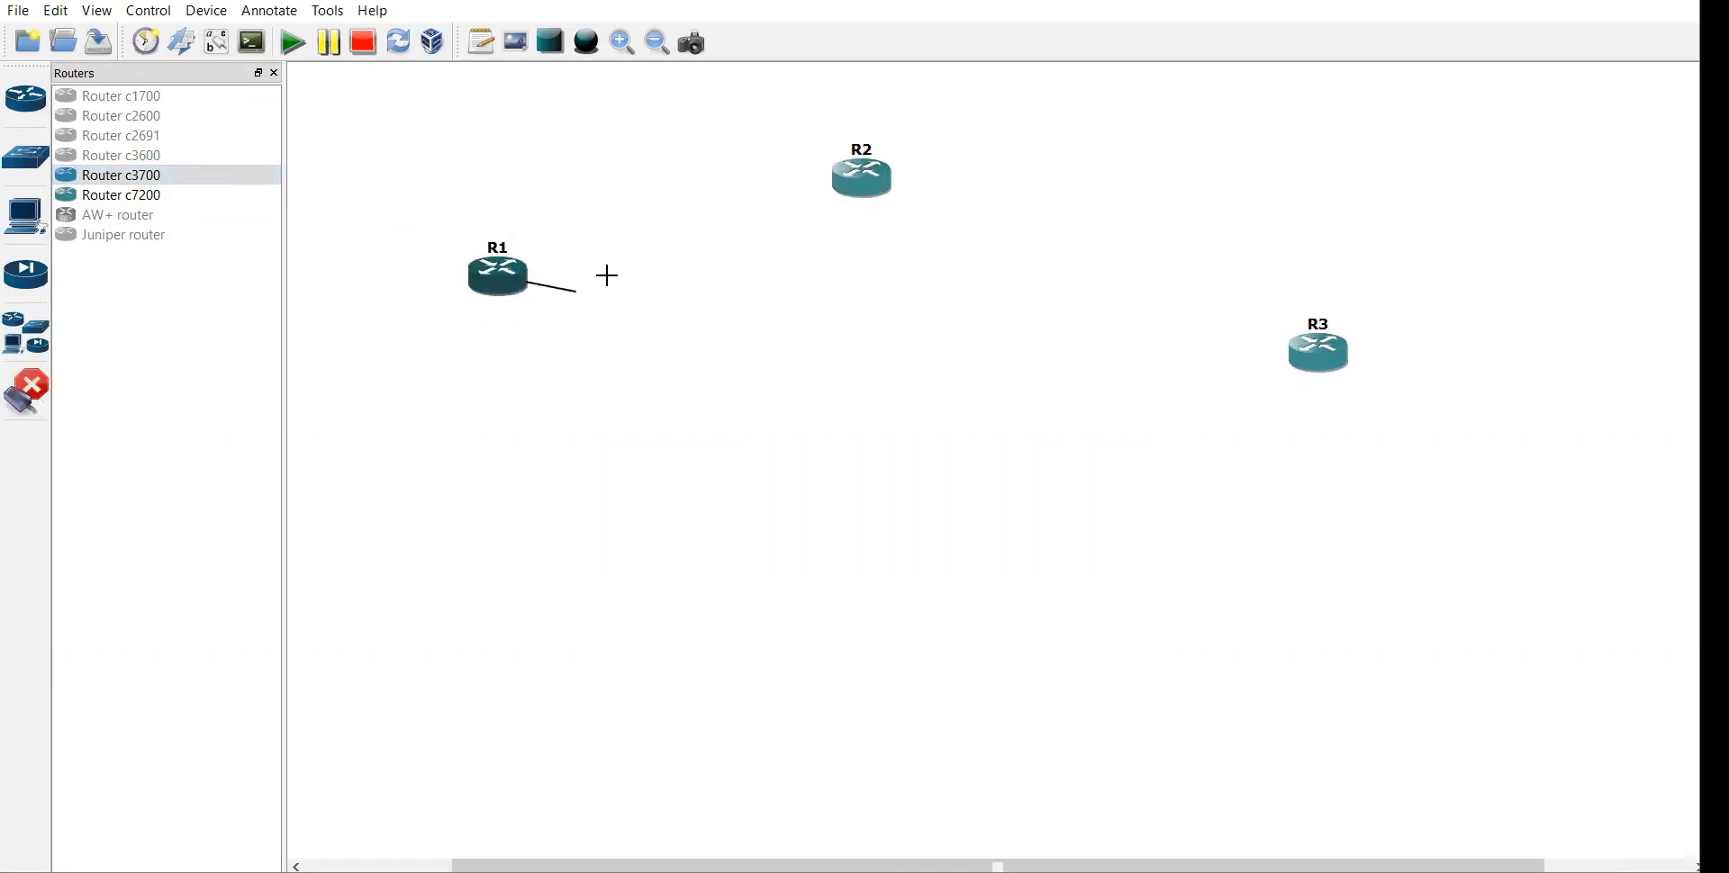
left_click(855, 191)
left_click(857, 195)
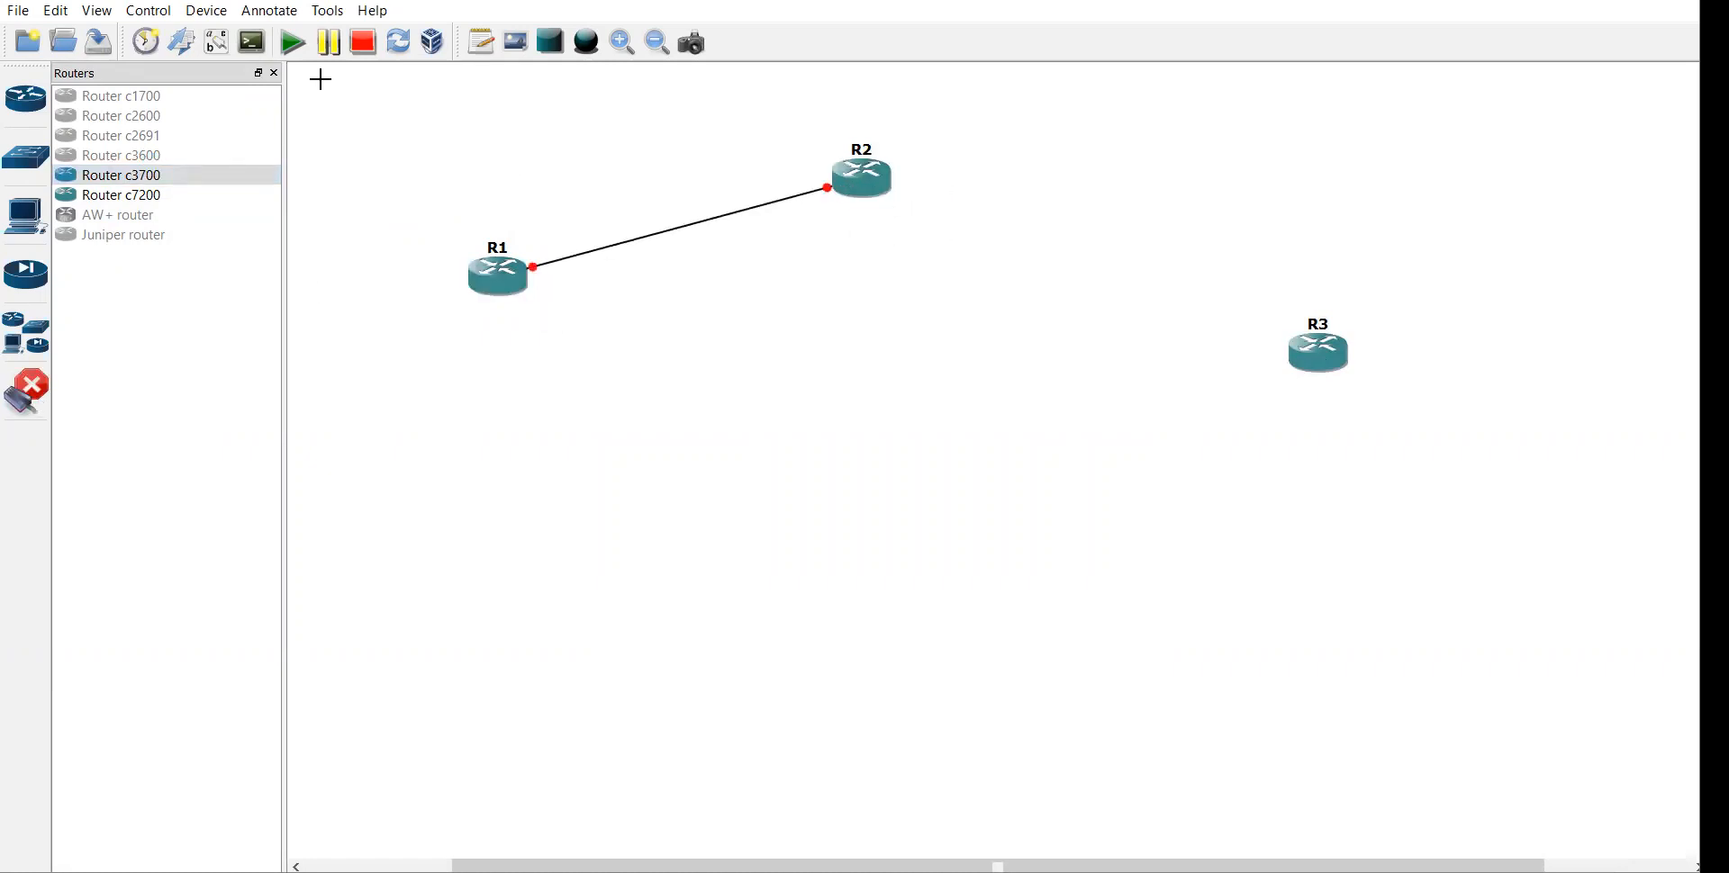
left_click(221, 51)
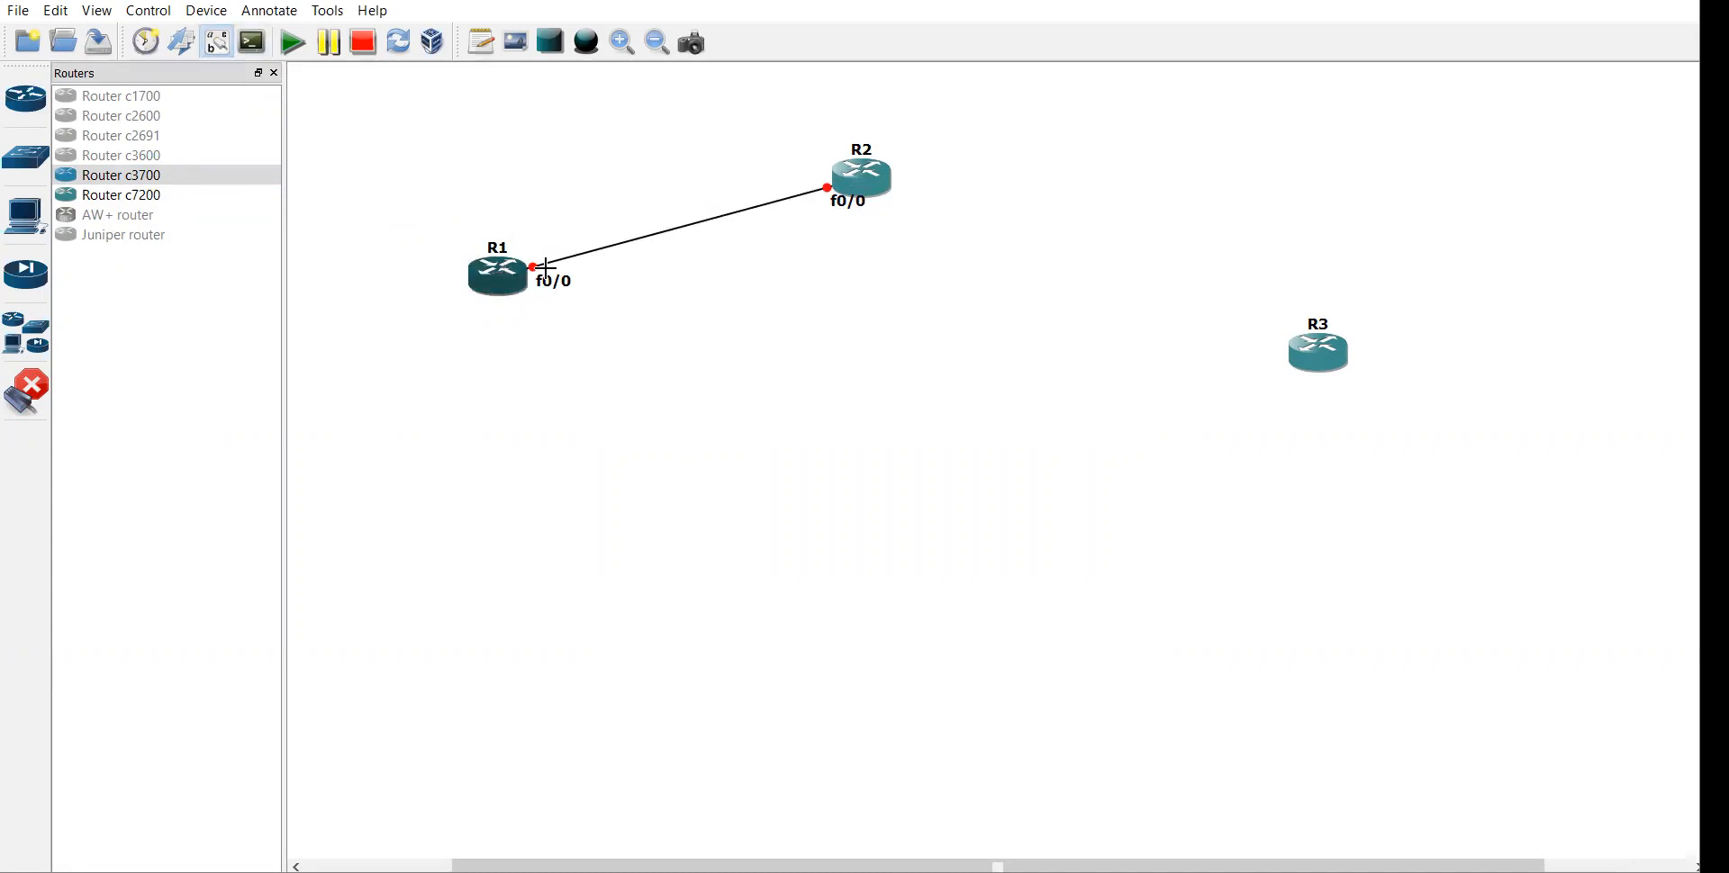
left_click(29, 396)
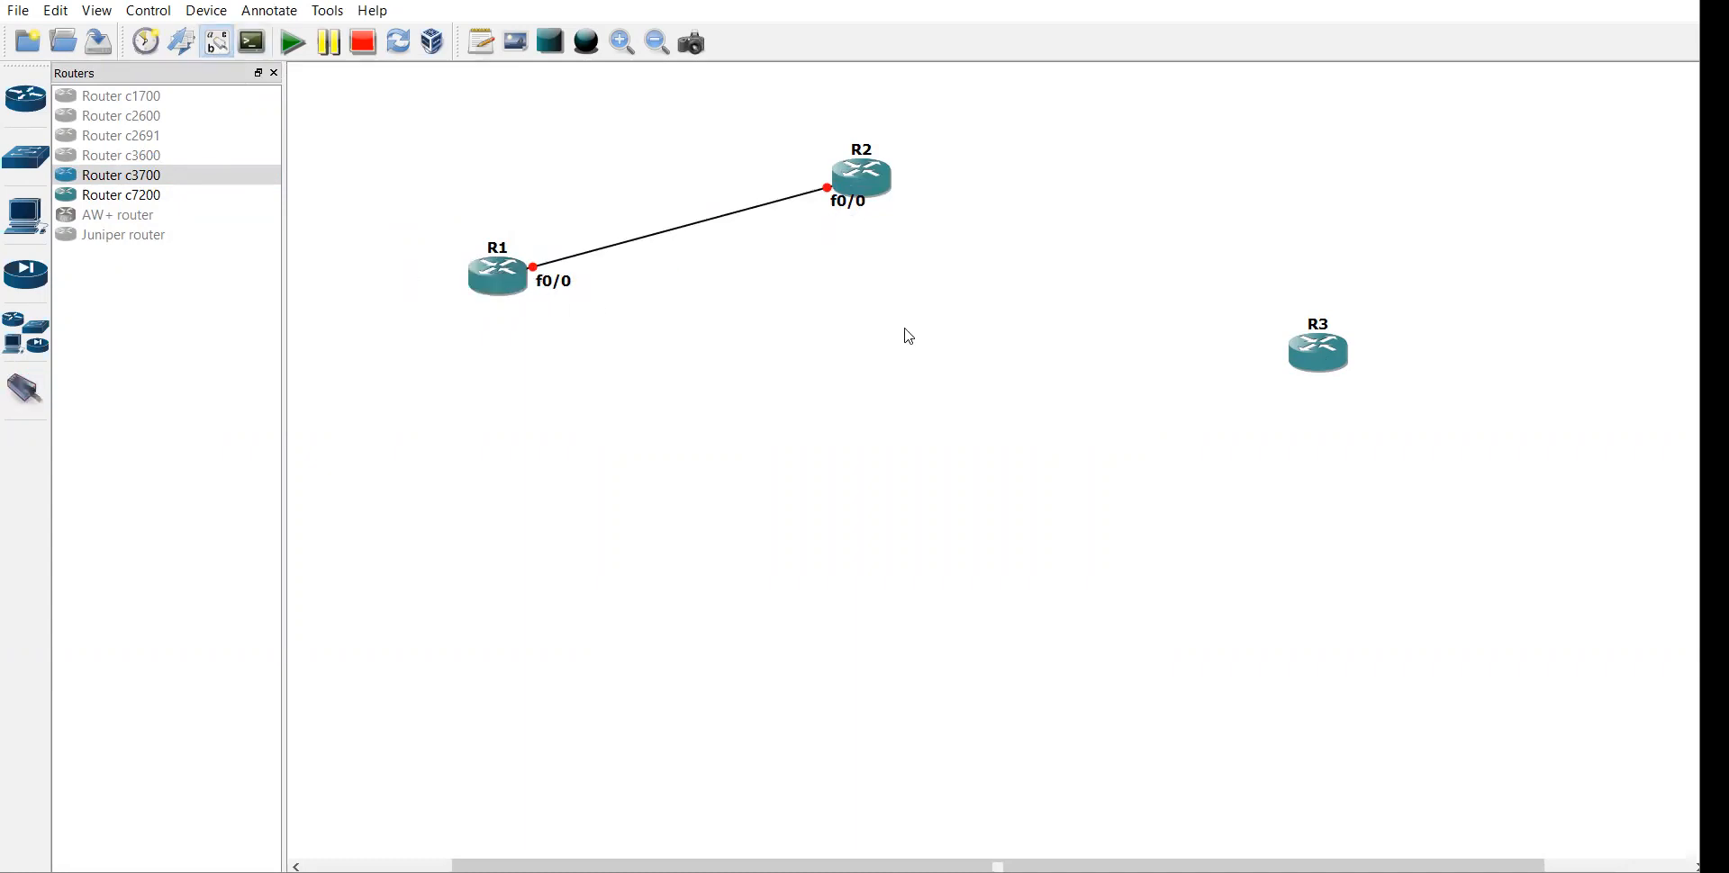
Configure R2 and R3 together as the Routers c3700 group with an NM-4T adapter in slot 1
left_click_drag(821, 114, 1410, 460)
right_click(1323, 359)
left_click(1383, 366)
left_click(618, 249)
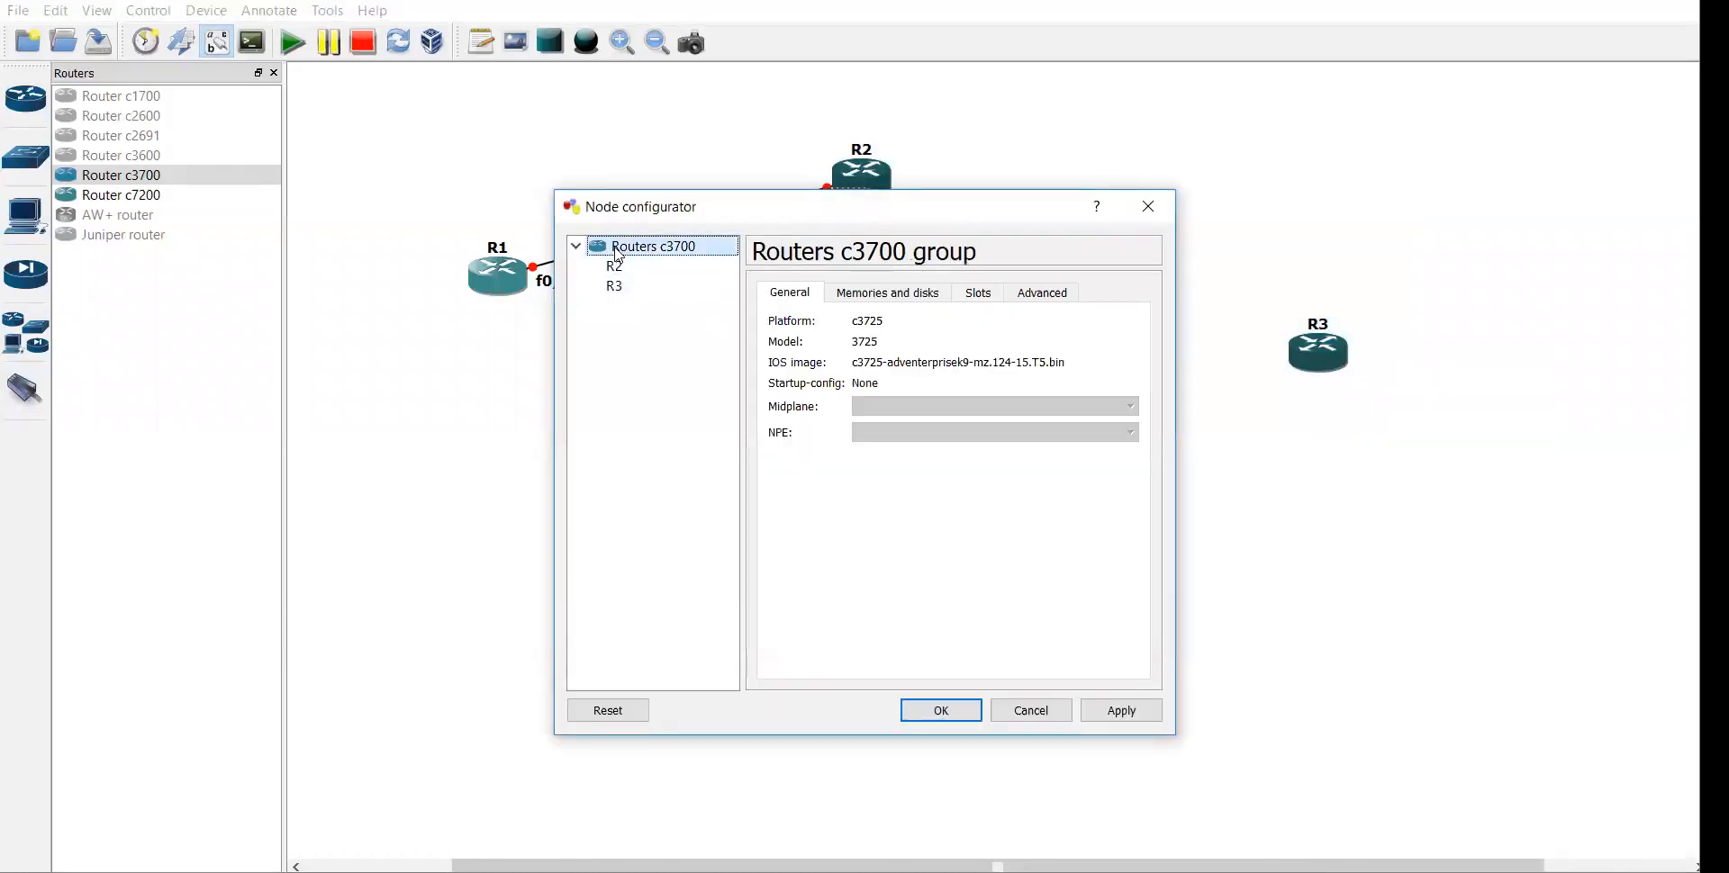
left_click(982, 301)
left_click(838, 374)
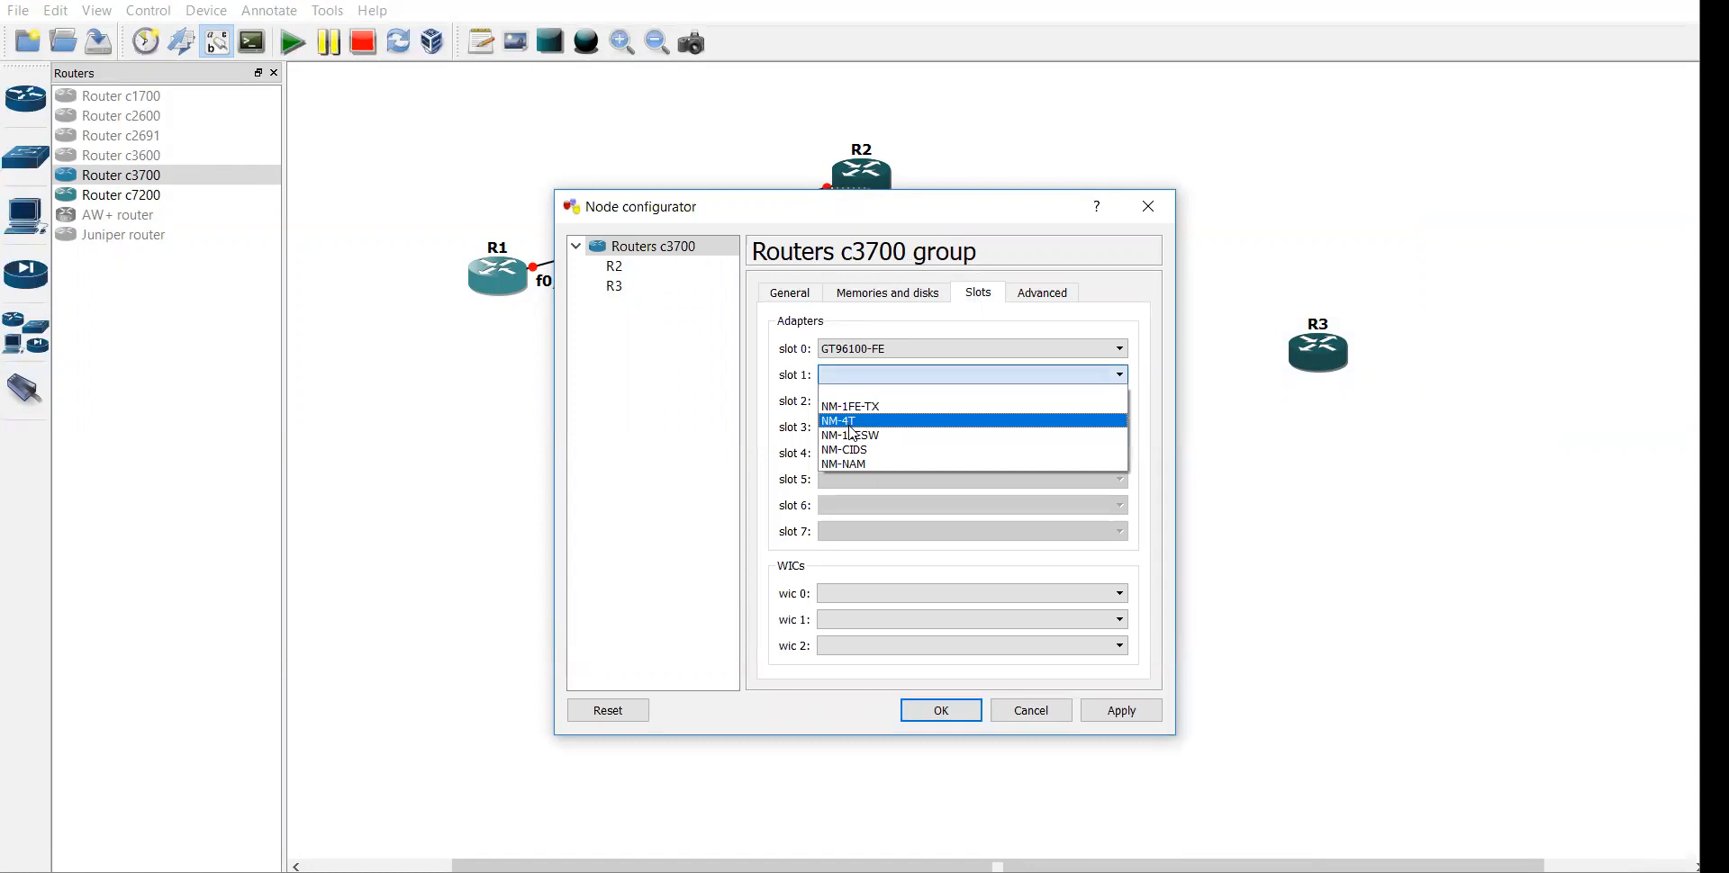
left_click(851, 423)
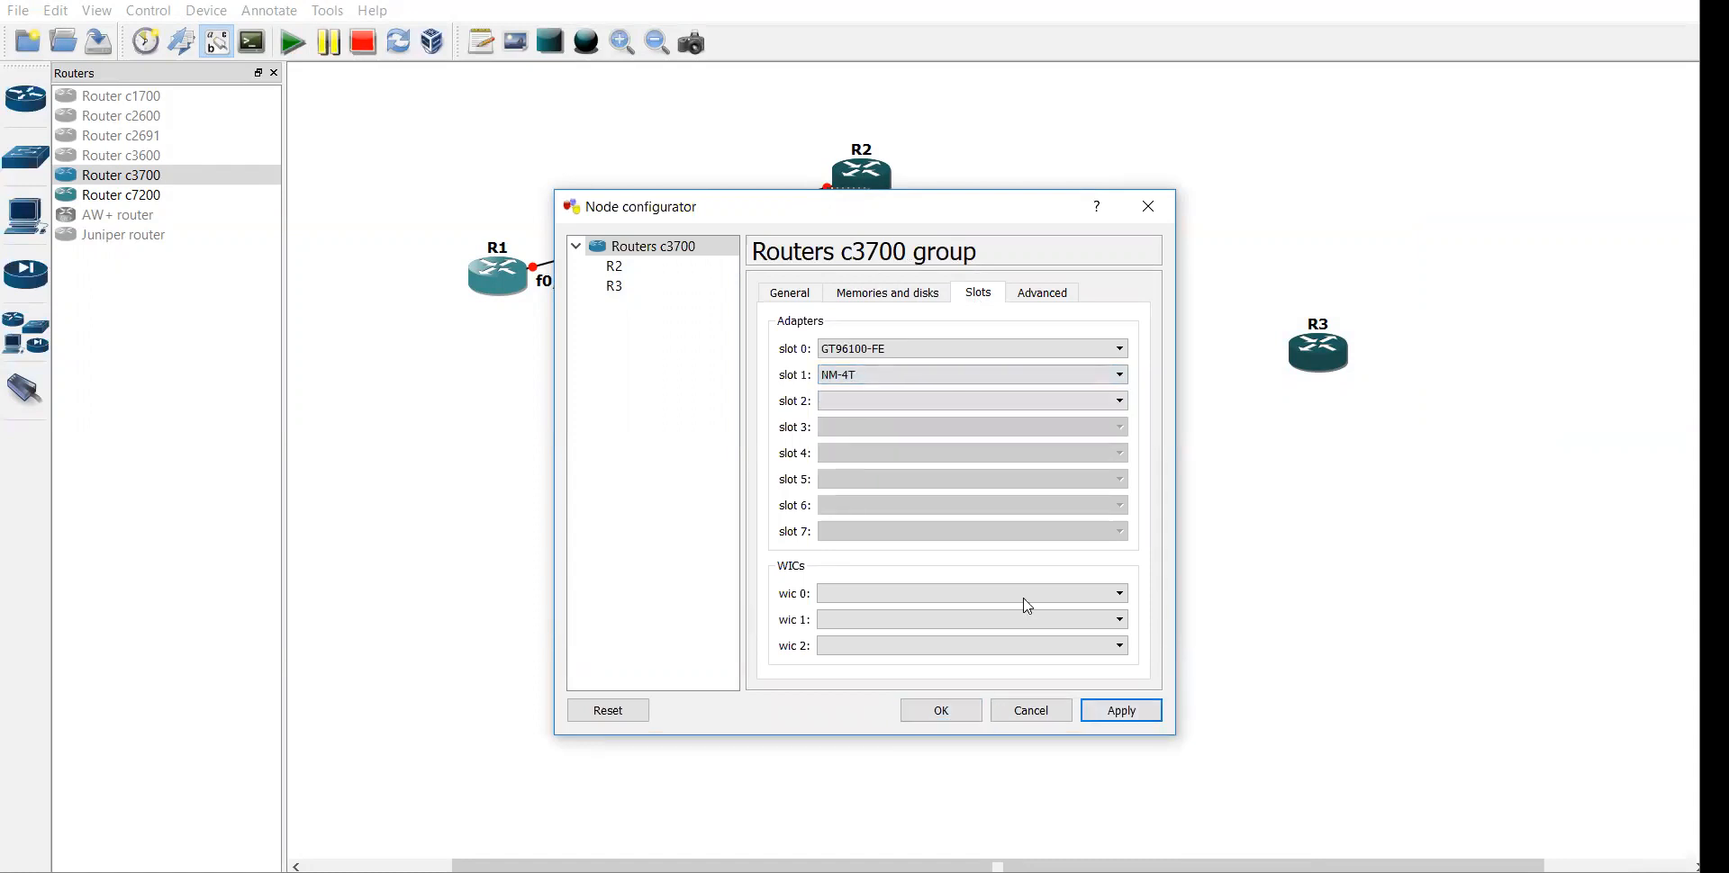
left_click(941, 712)
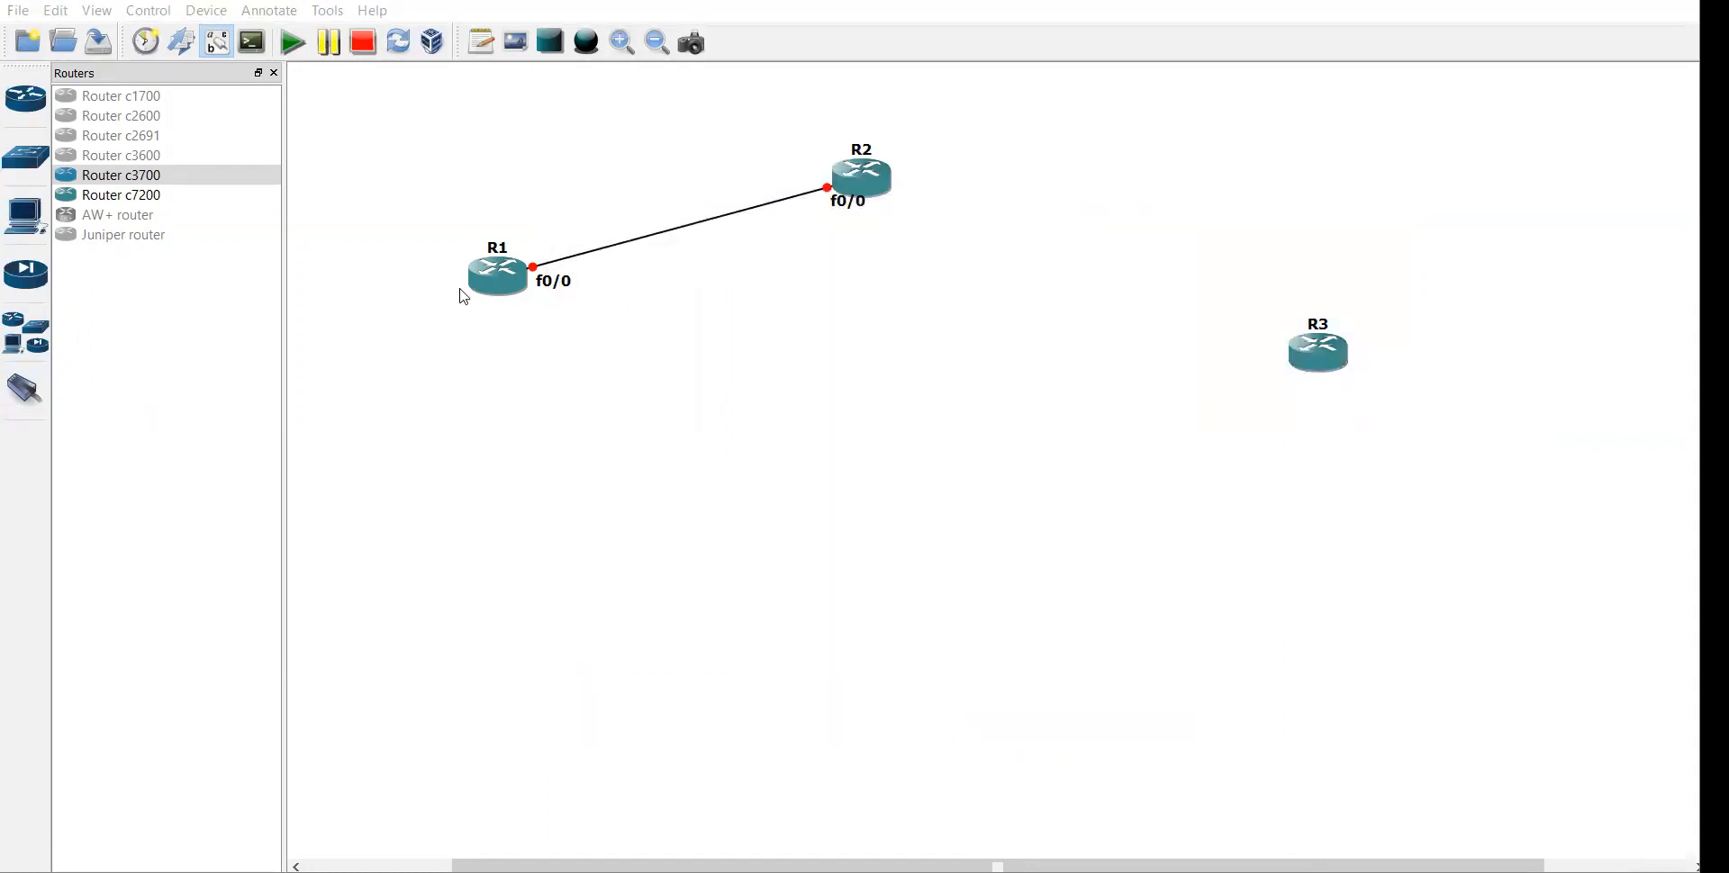
Link R2 to R3 with a serial connection using s1/0 on both routers, and leave link mode
left_click(16, 394)
left_click(875, 185)
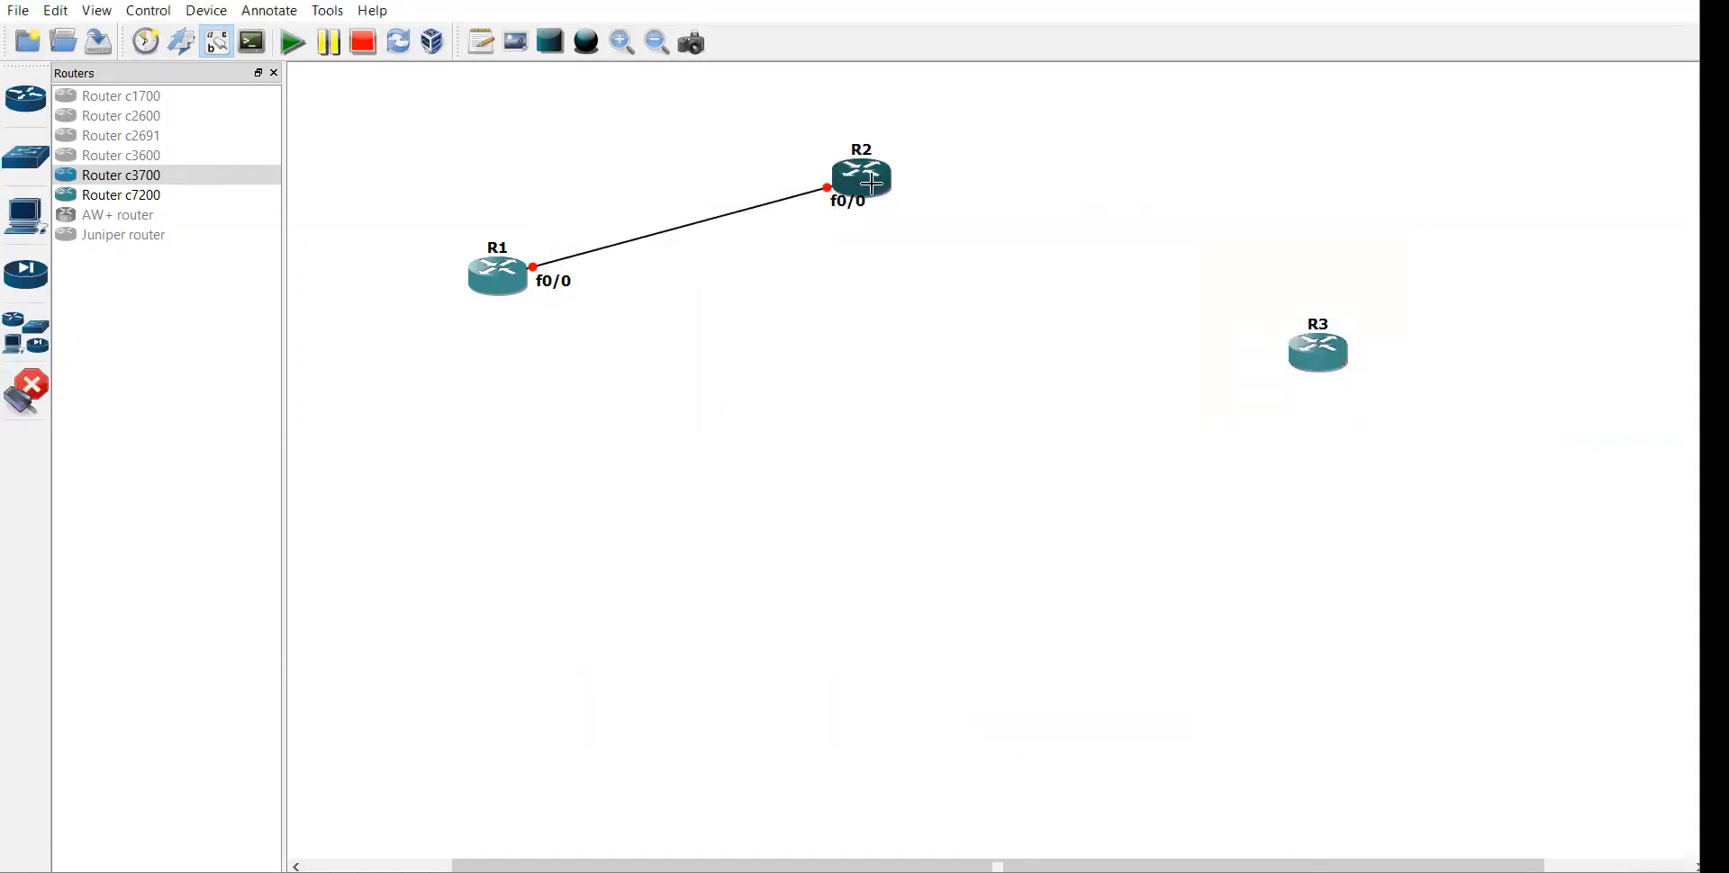
left_click(1325, 357)
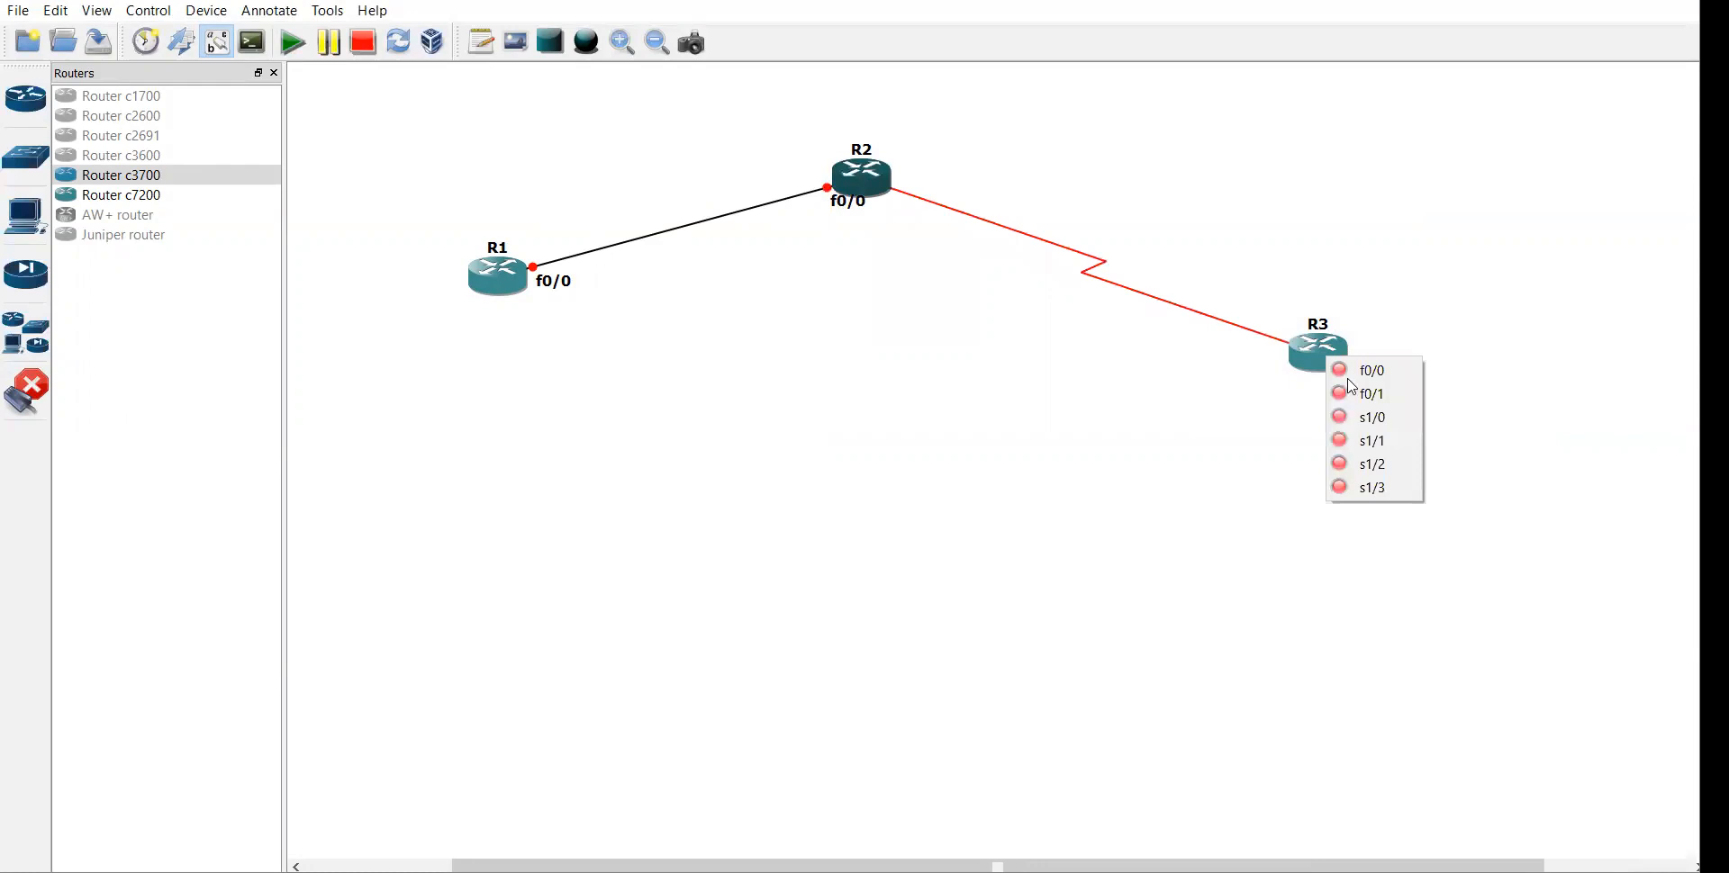
left_click(1373, 417)
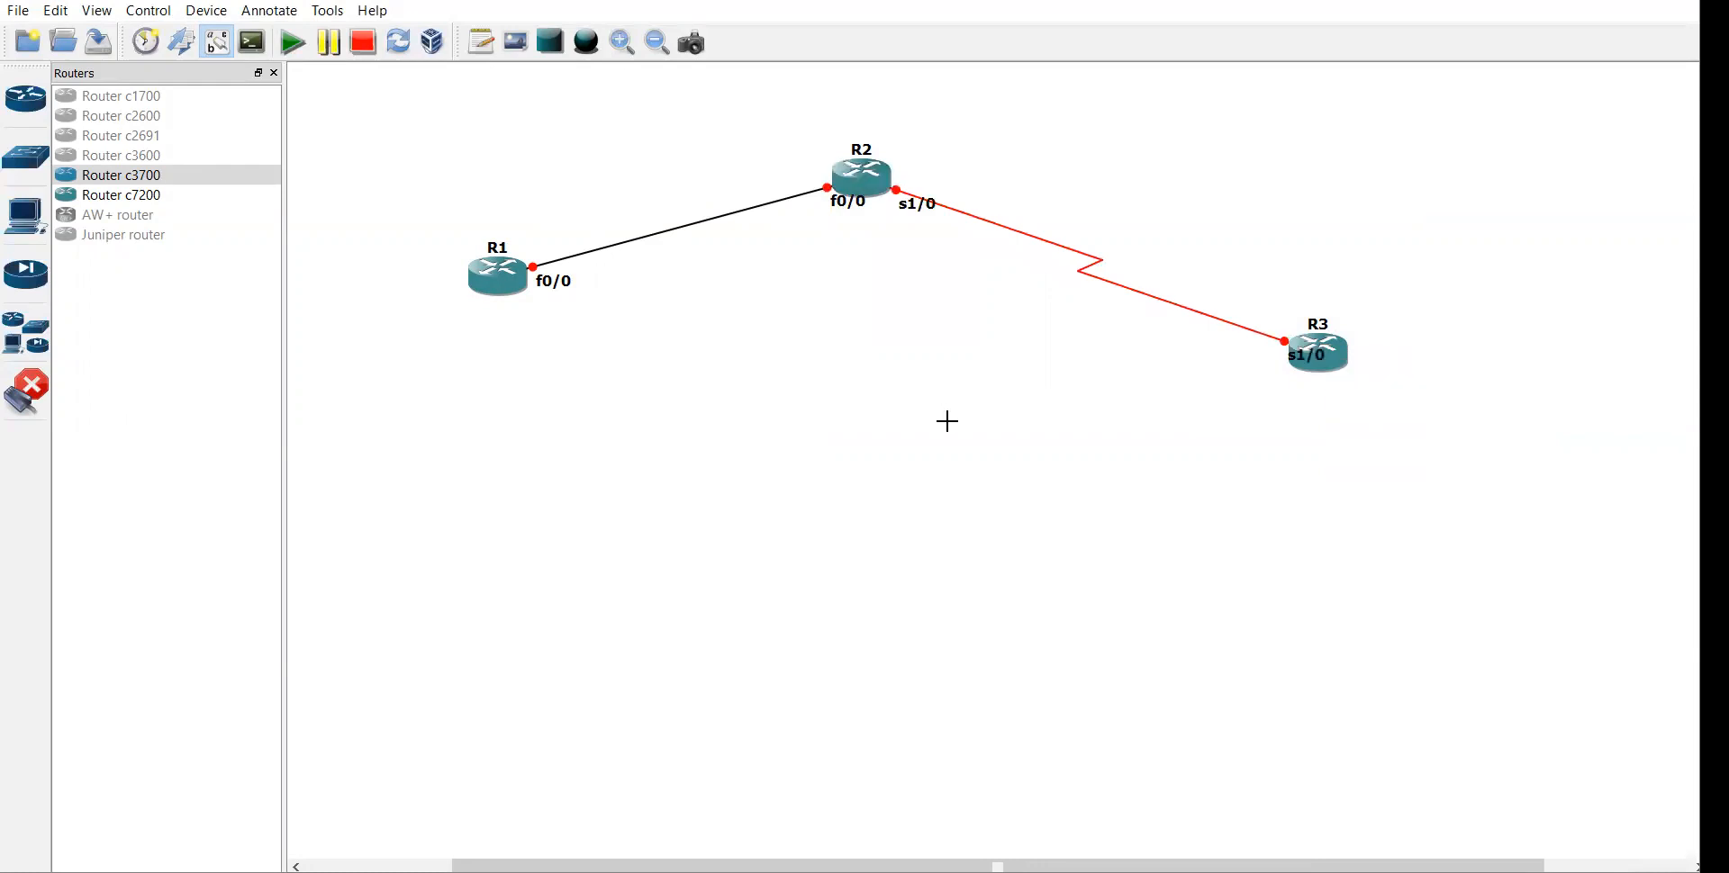
right_click(951, 430)
Move R1 down and to the left, and add the note 10.0.0.0/30 on the R1–R2 link
left_click_drag(497, 279, 421, 386)
left_click(493, 47)
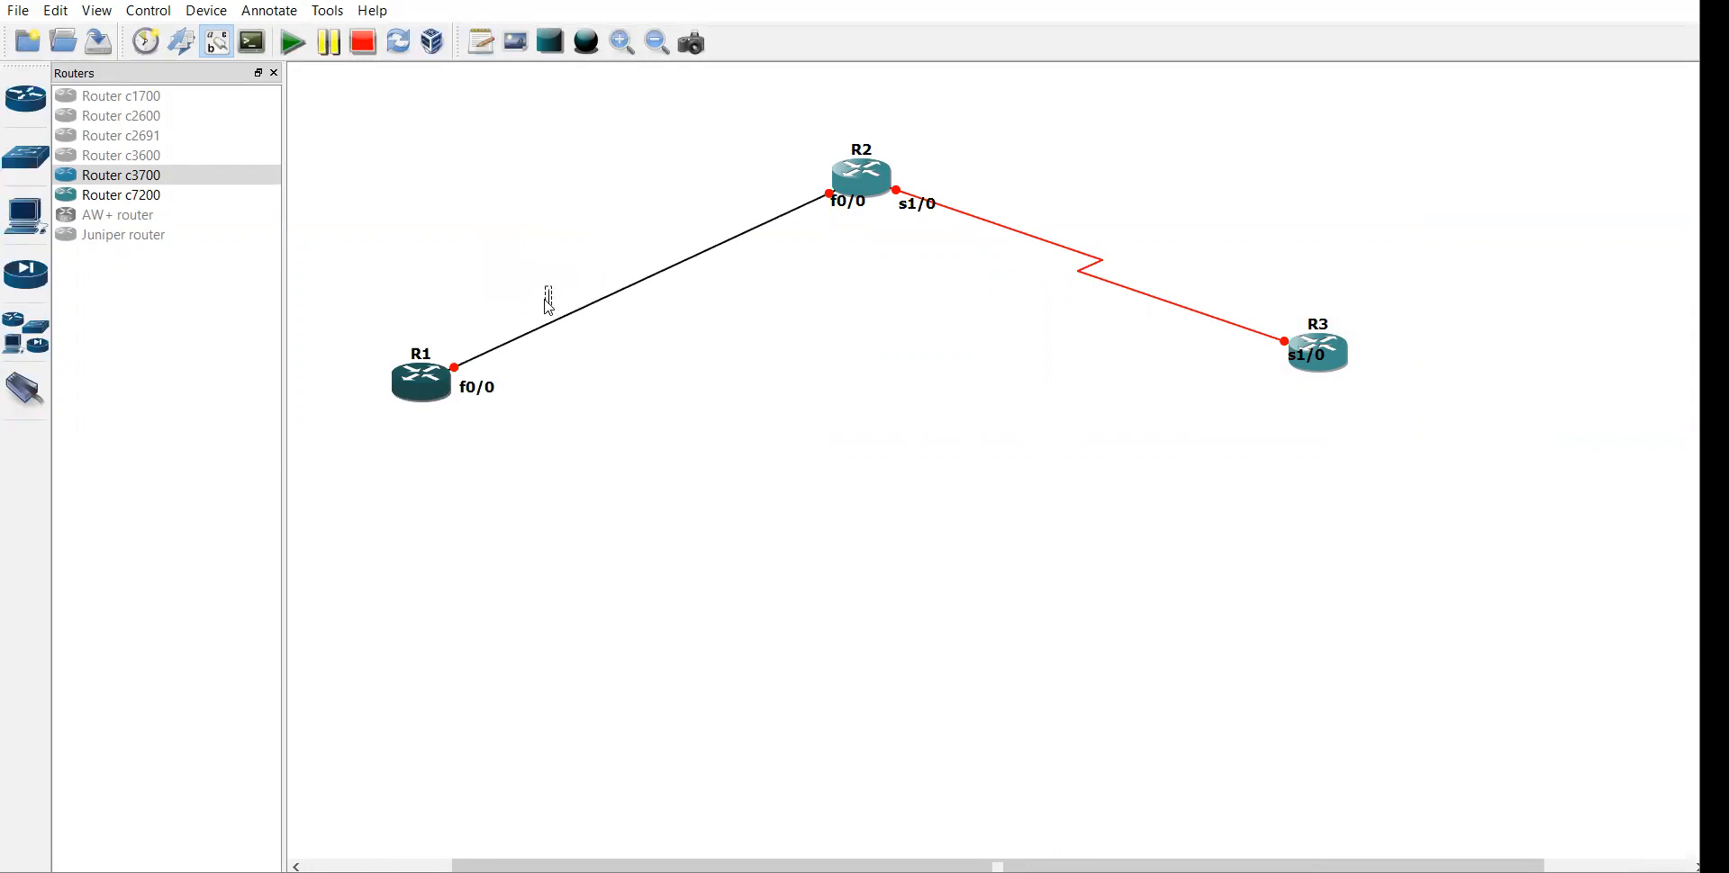
type("10.0.0.0/30")
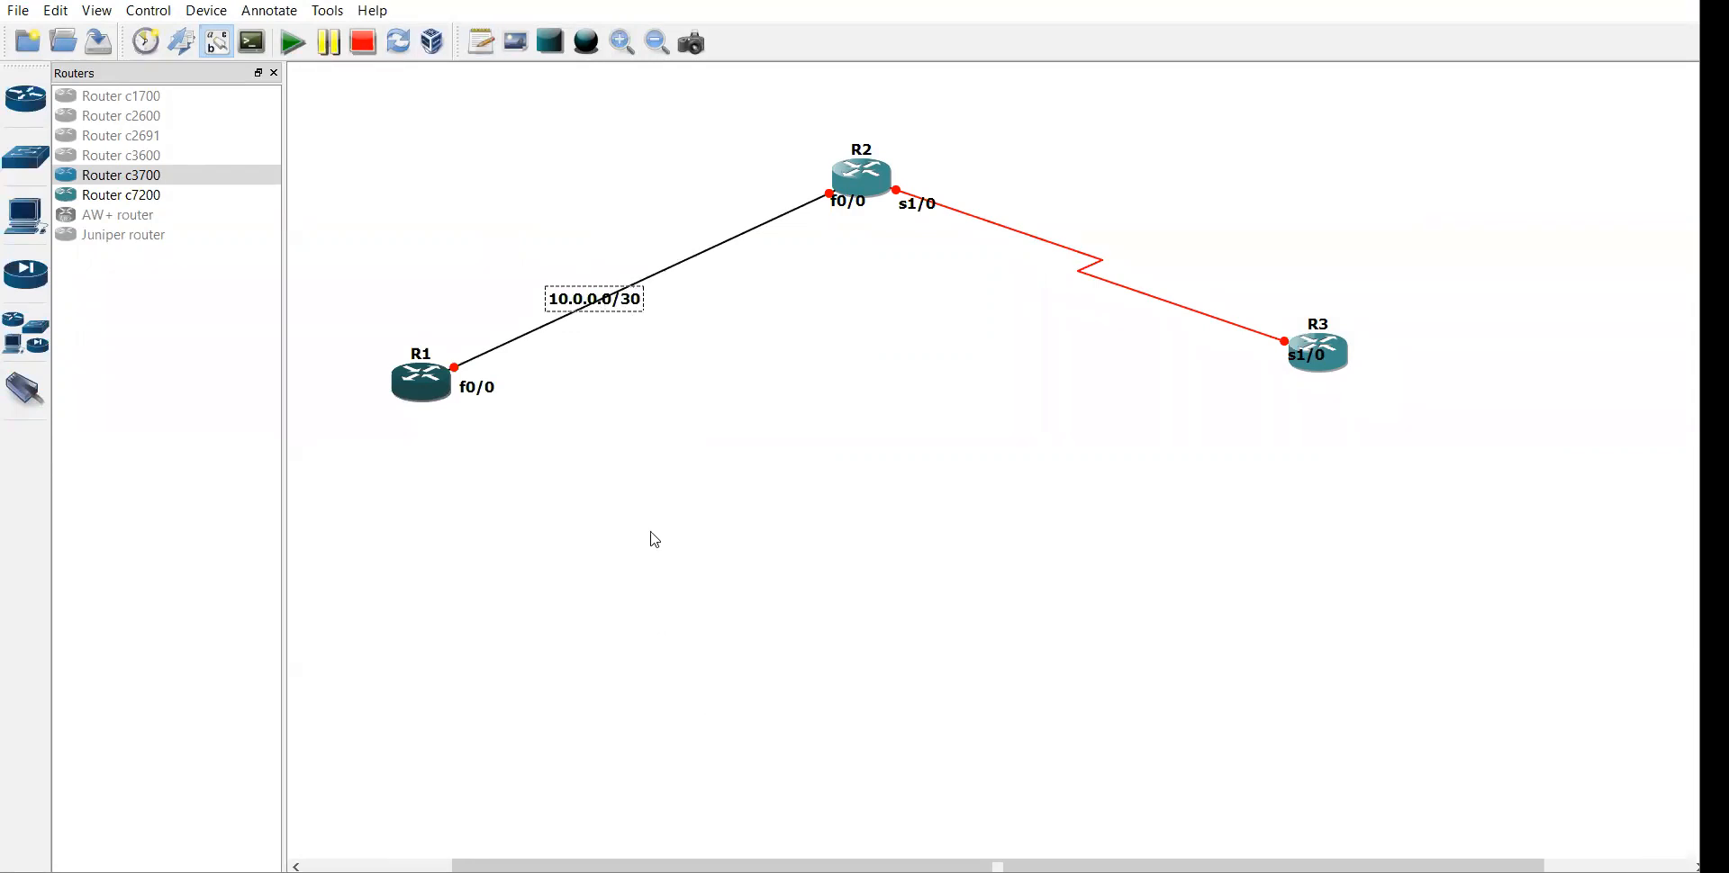
Add the note 20.0.0.0/30 beside the R2–R3 link, and tidy the placement of R3 and the interface labels at R3 and R1
left_click(482, 41)
left_click(995, 215)
type("20.0.0.")
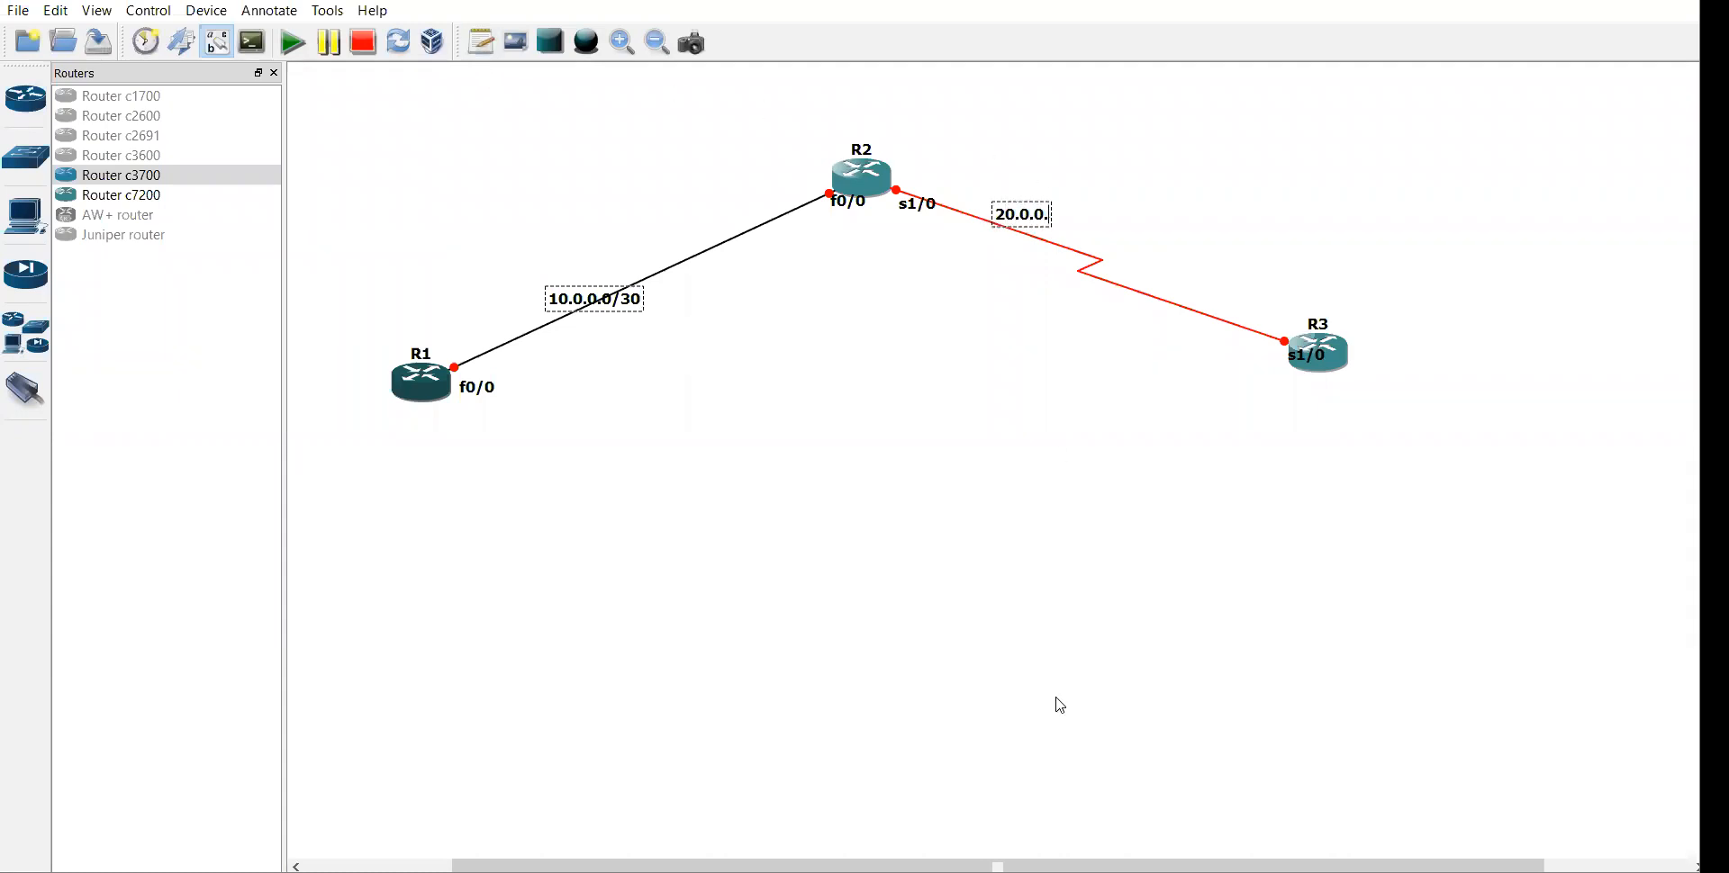
type("0/30")
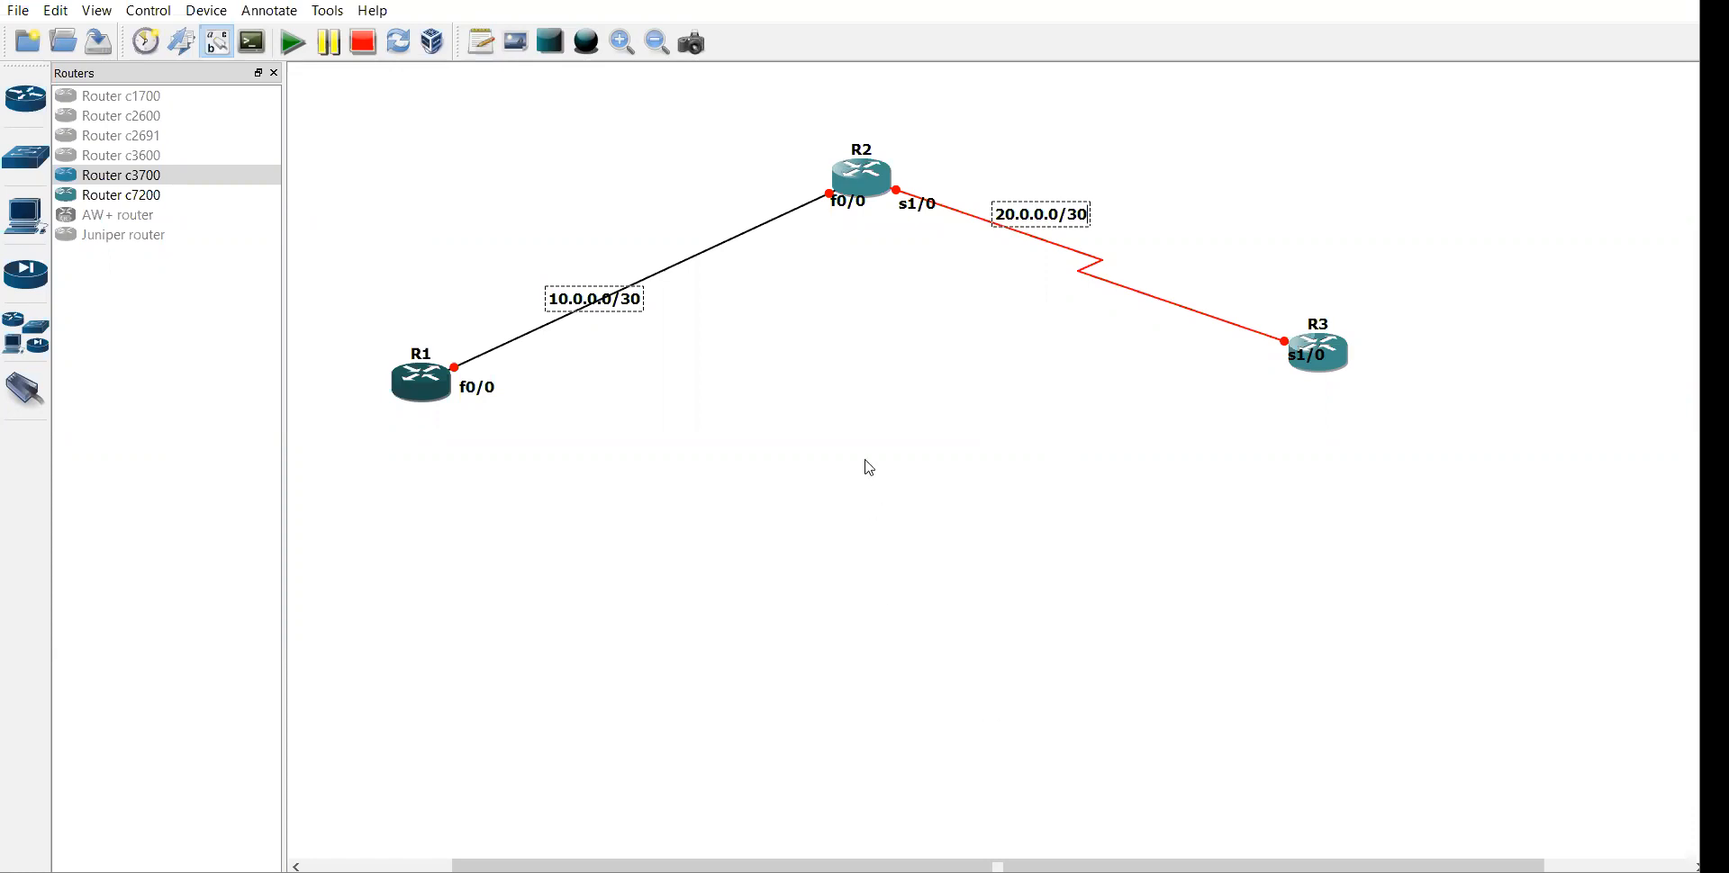
left_click(869, 467)
left_click_drag(1342, 374, 1280, 394)
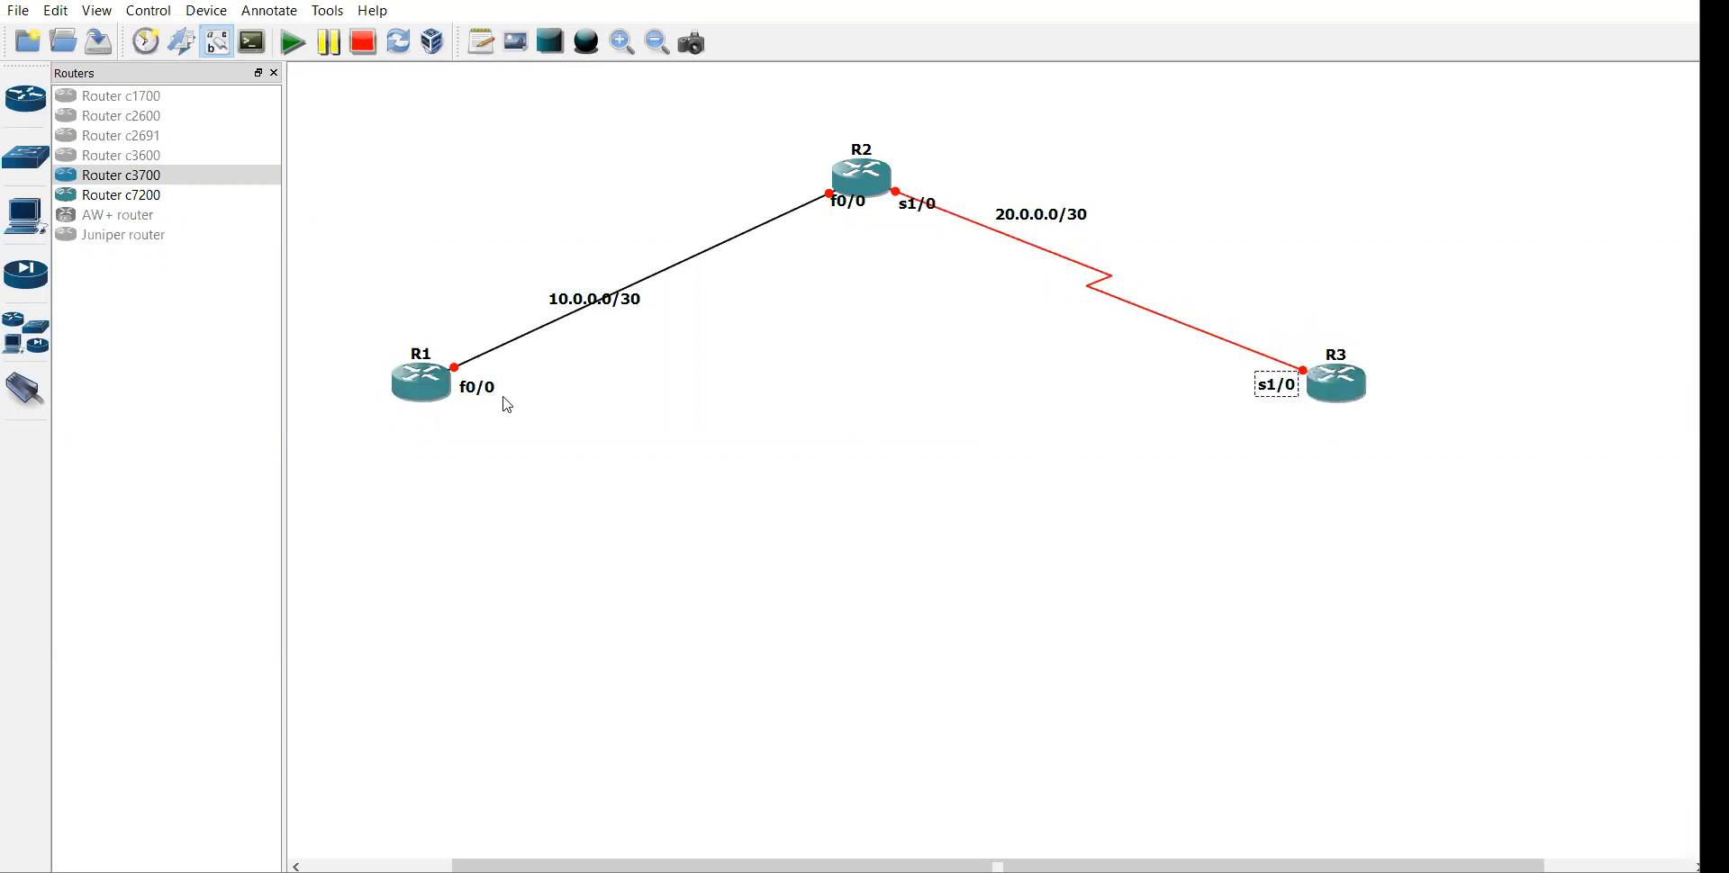
left_click_drag(476, 394, 482, 385)
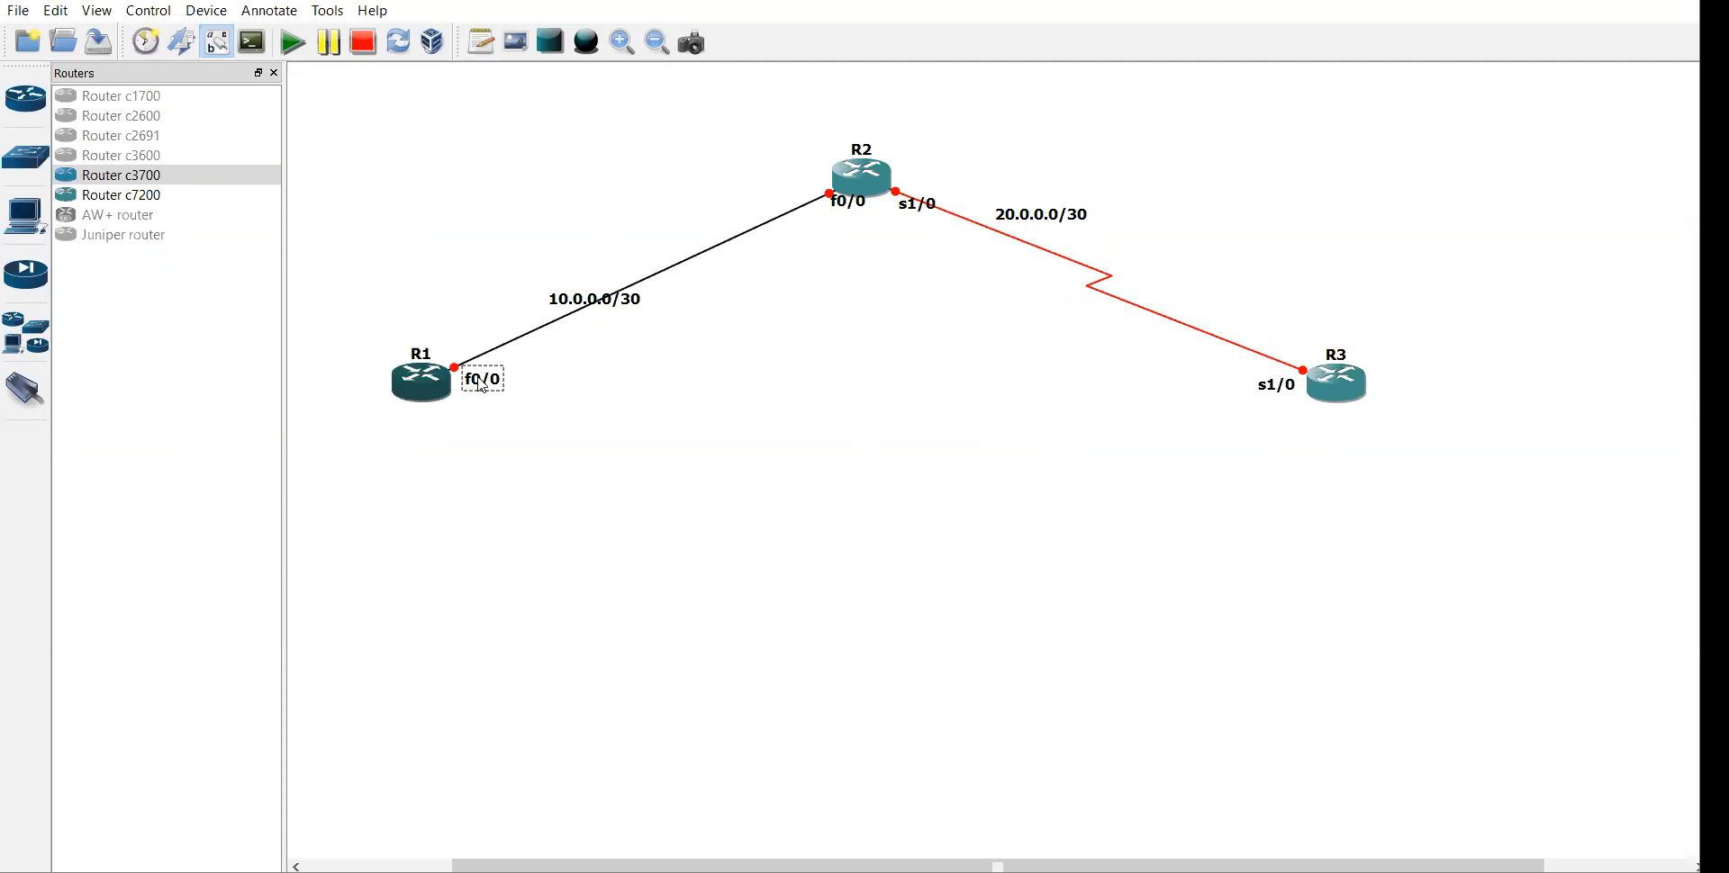
Start all routers and open R1's console to bring up its R1# prompt
left_click(292, 45)
right_click(435, 392)
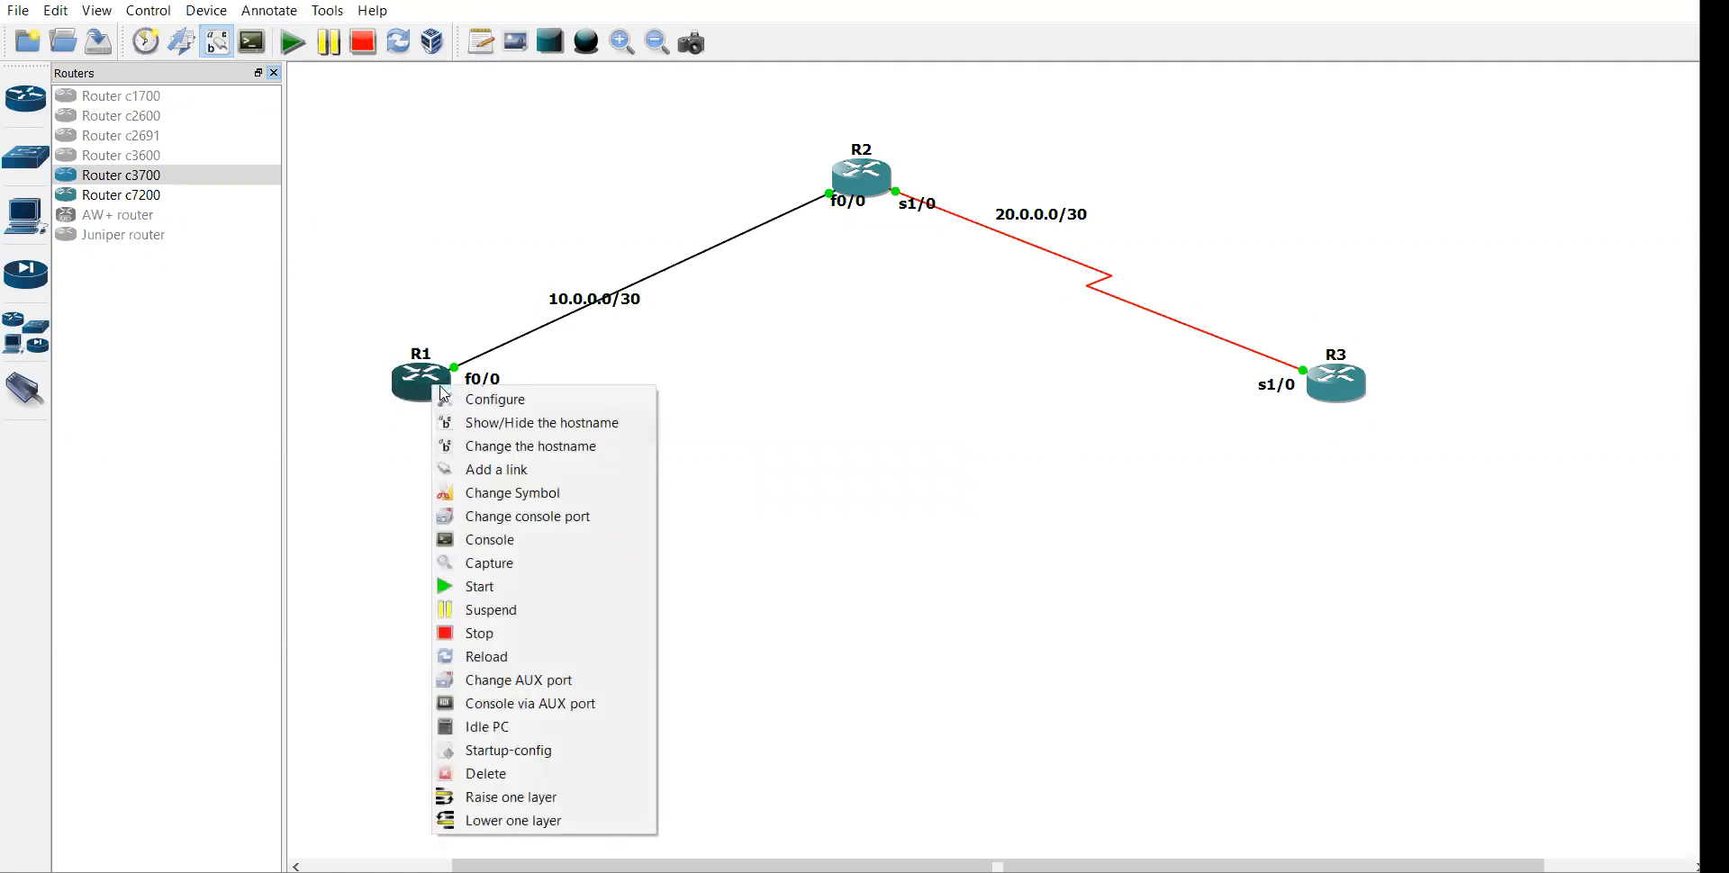
left_click(502, 543)
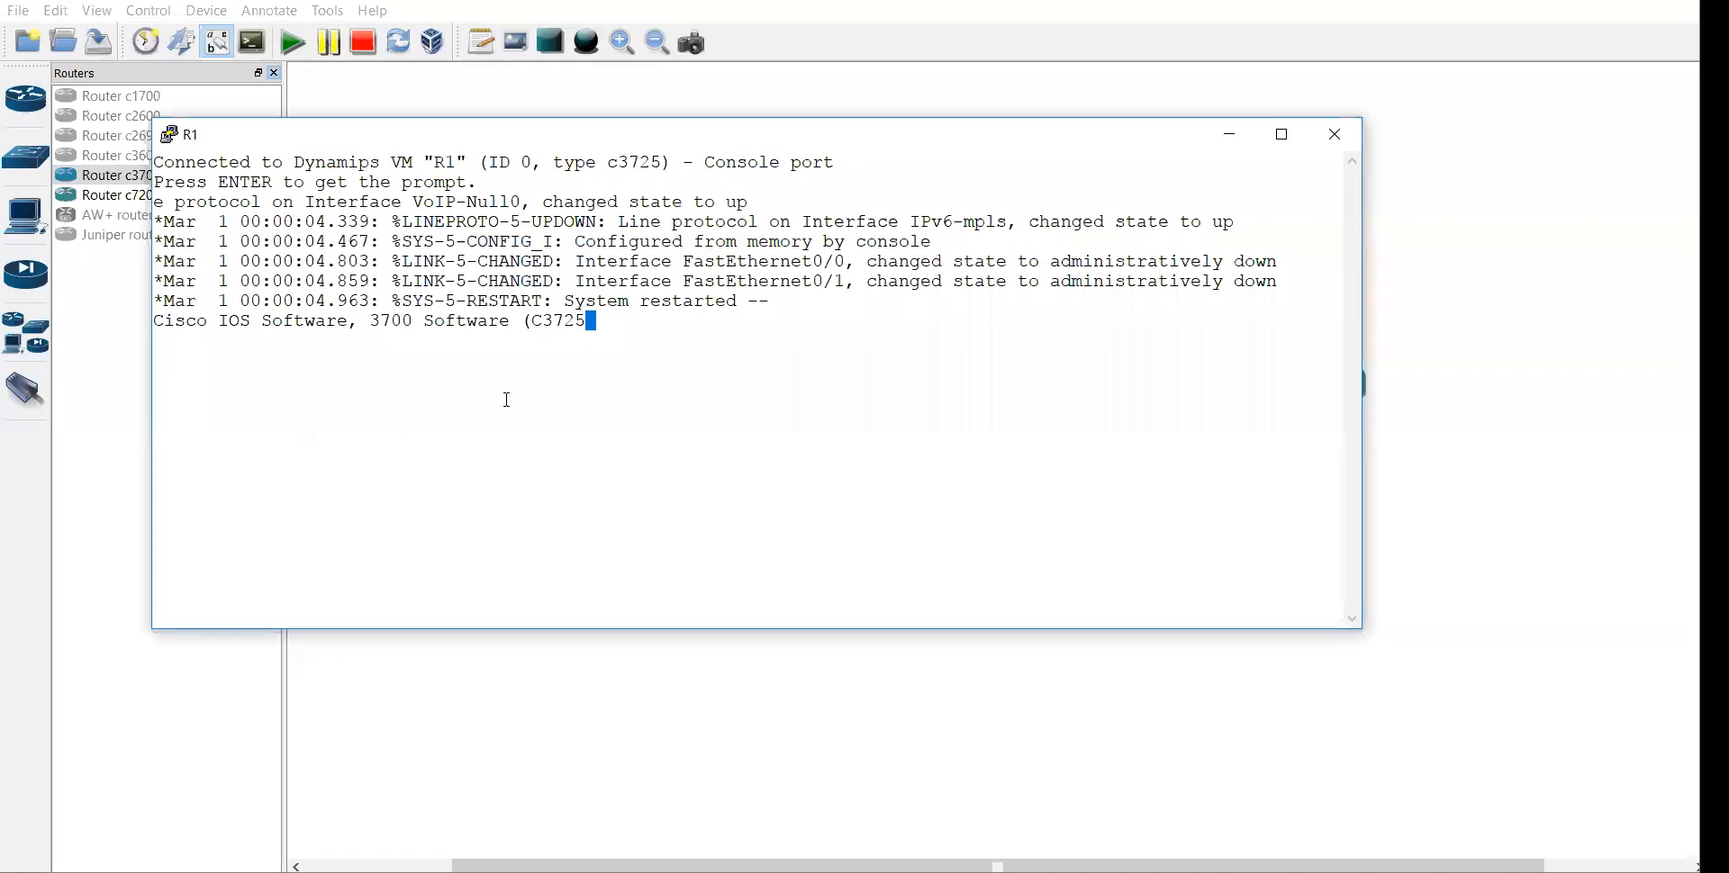
key("Return")
key("Return")
key("Return")
key("Return")
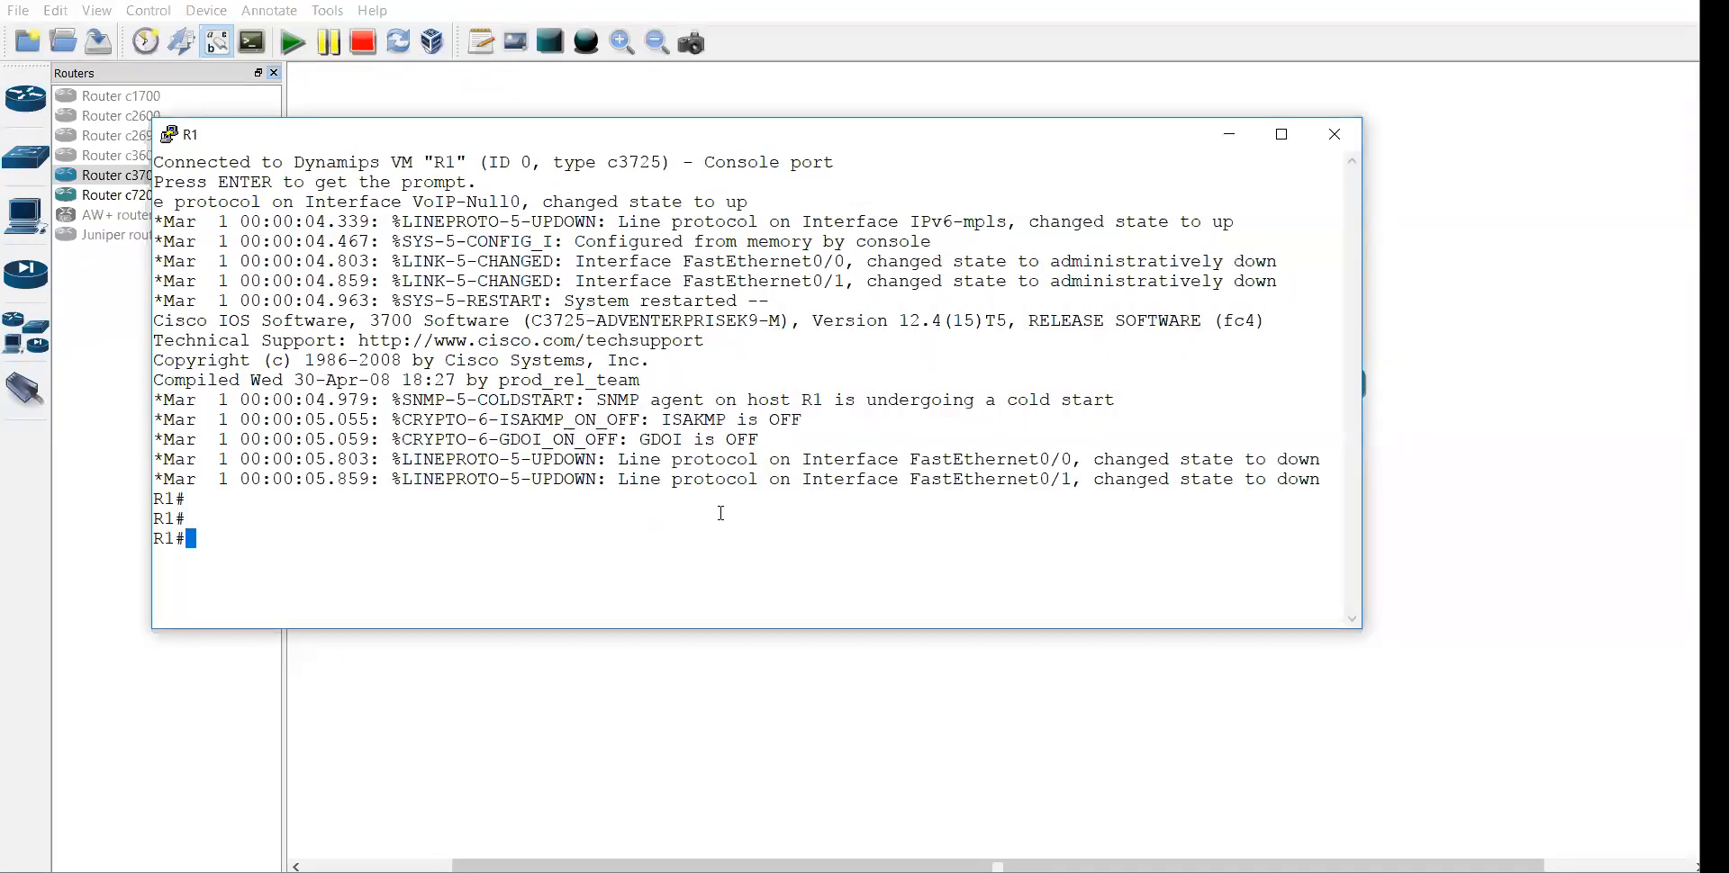
left_click(1479, 345)
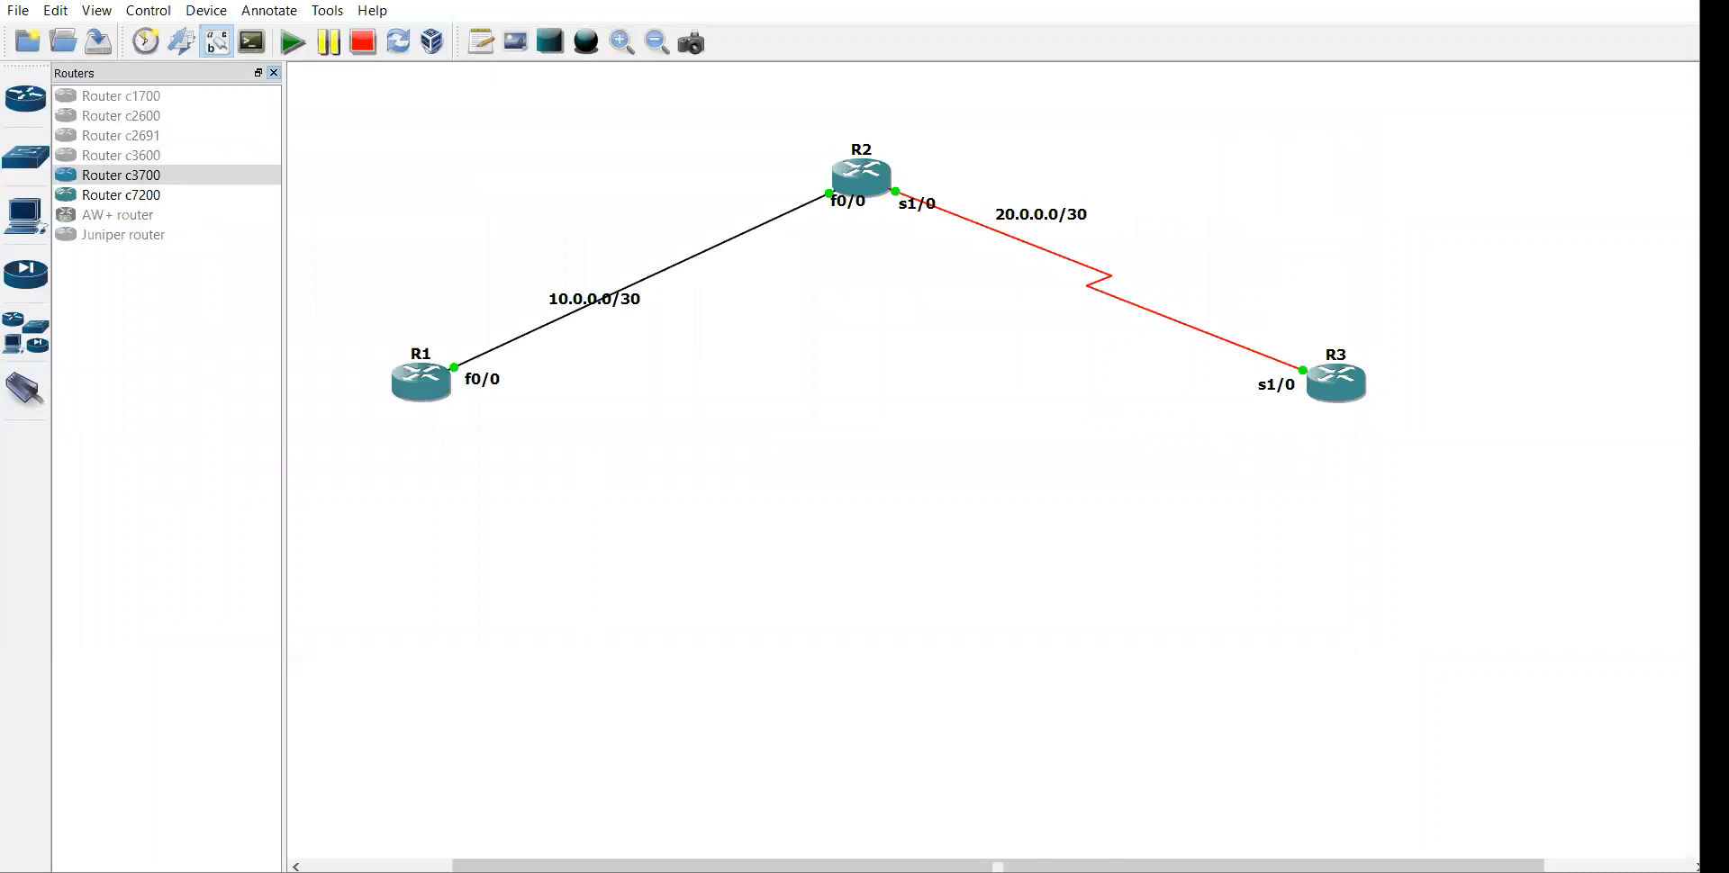
key("alt+Tab")
left_click_drag(219, 571, 296, 510)
left_click(295, 509)
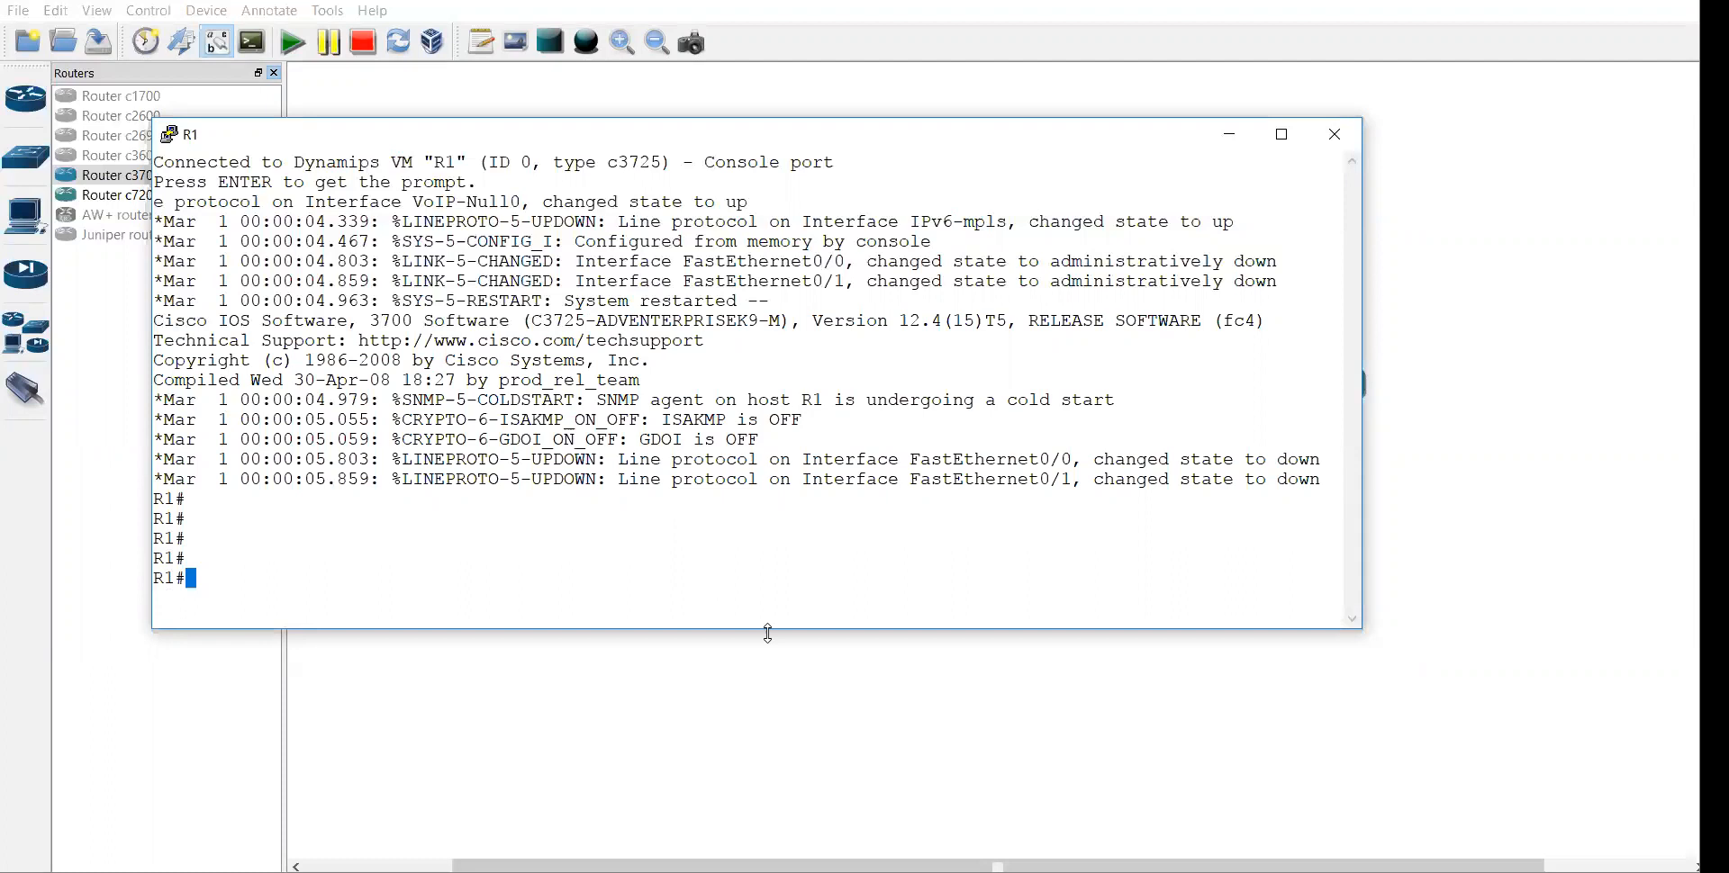
Open the consoles of R2 and R3 from the topology and bring up their prompts
left_click(984, 657)
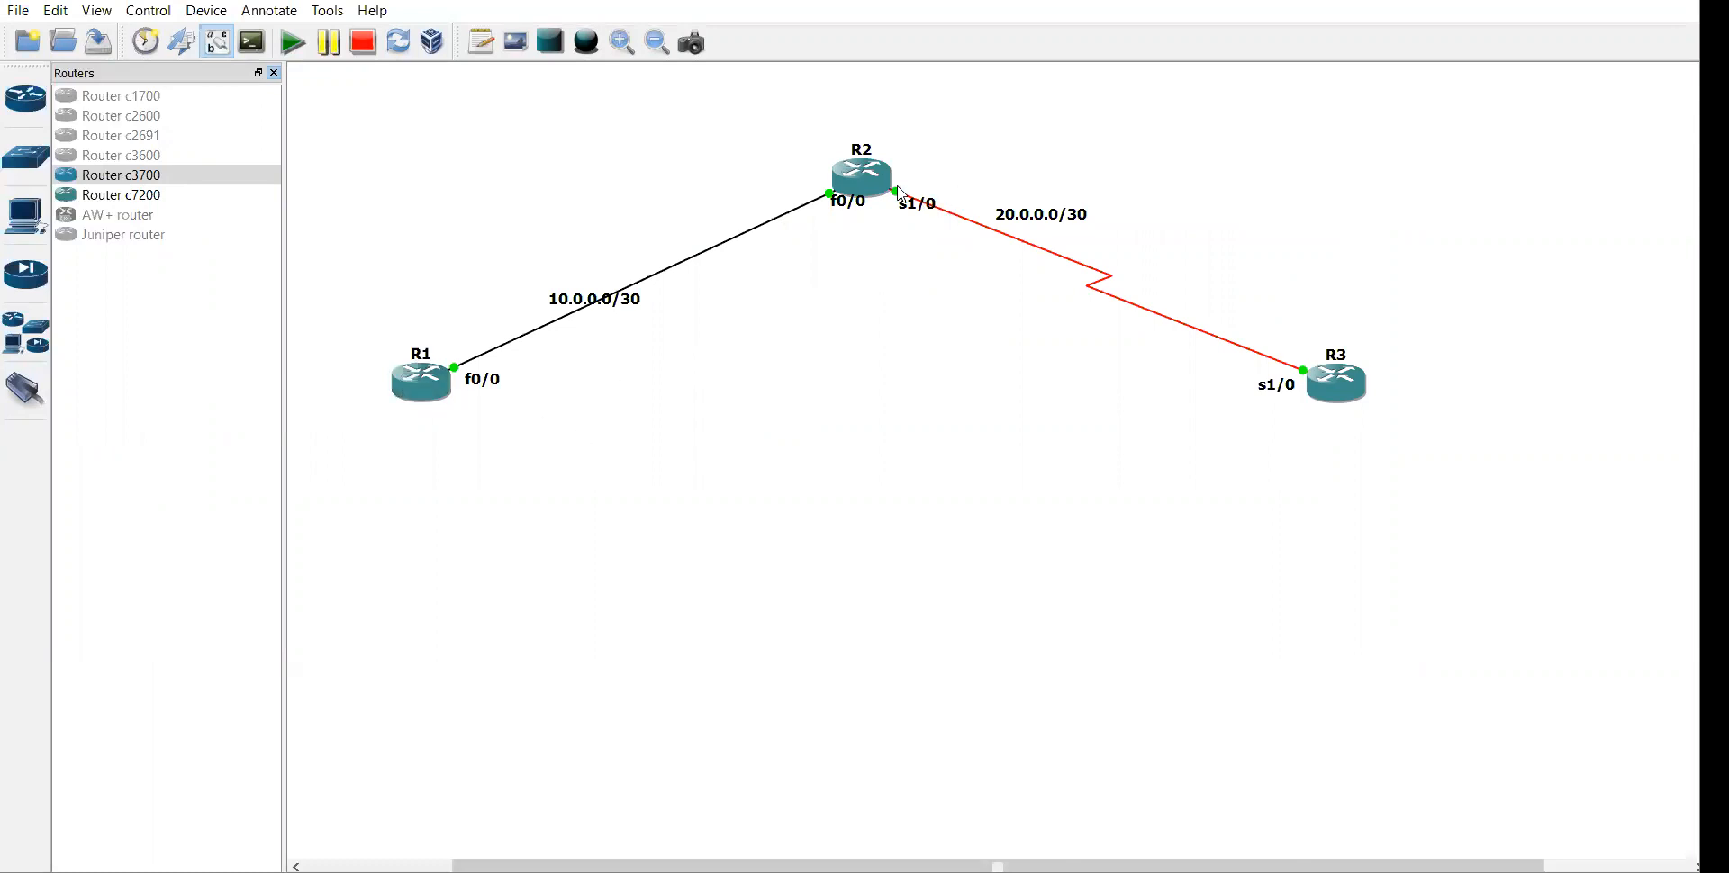
double_click(870, 186)
key("Return")
left_click(1358, 159)
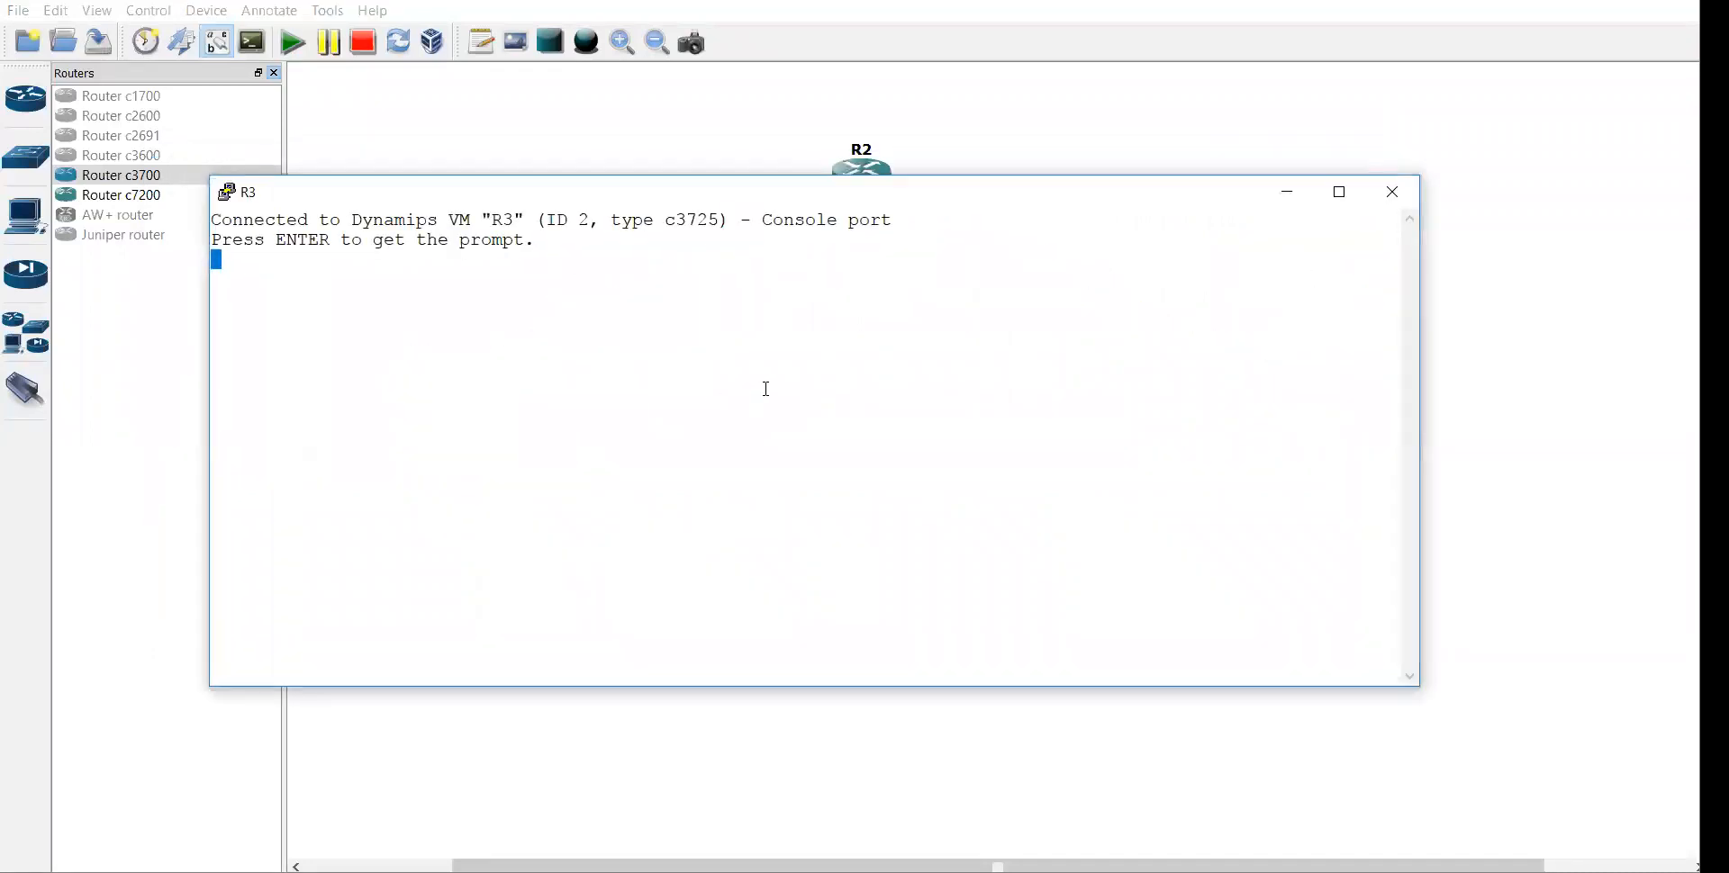
key("Return")
Turn off the use of system colours in the colour settings of R3's console session and apply the change
right_click(509, 202)
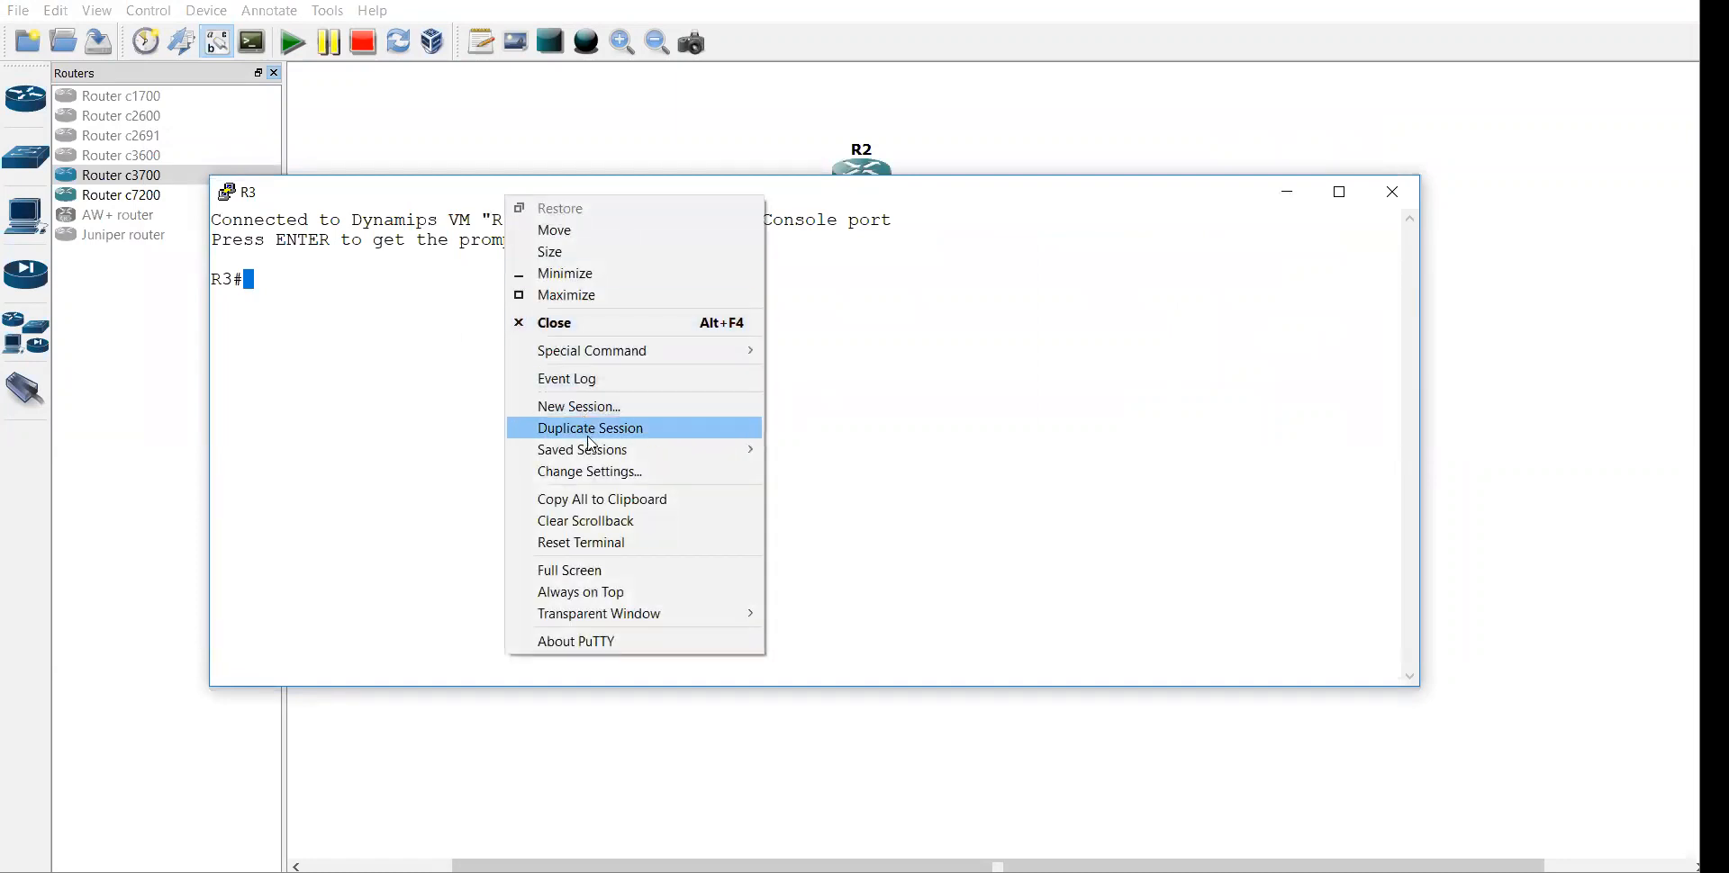
left_click(601, 474)
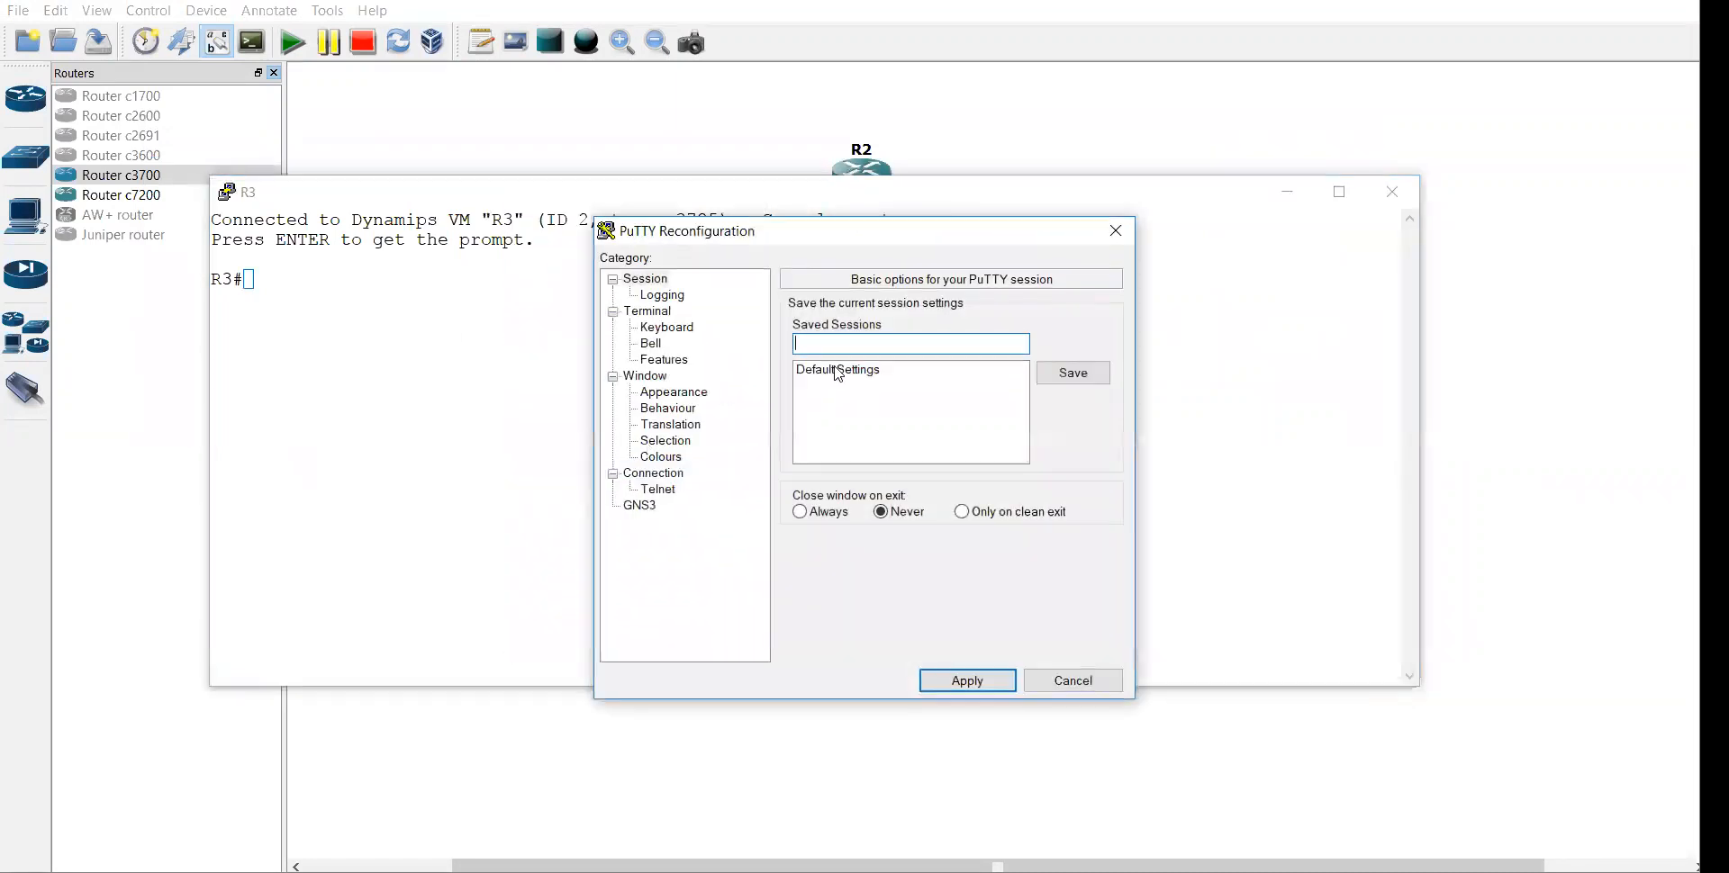
left_click(838, 371)
left_click(660, 458)
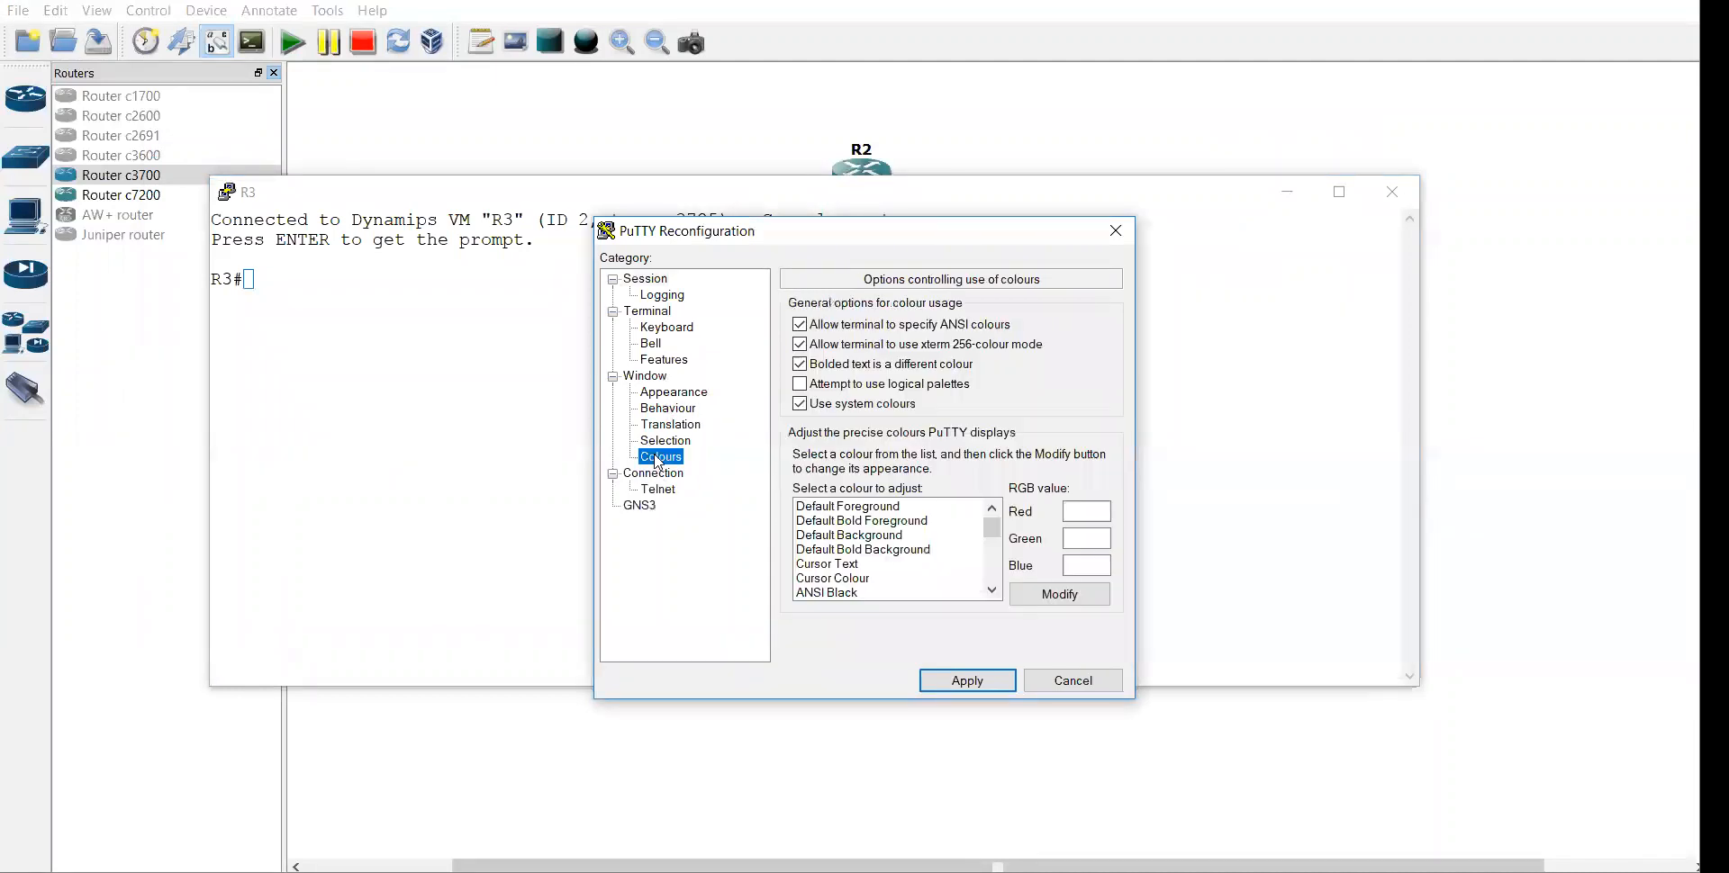
left_click(814, 405)
left_click(955, 680)
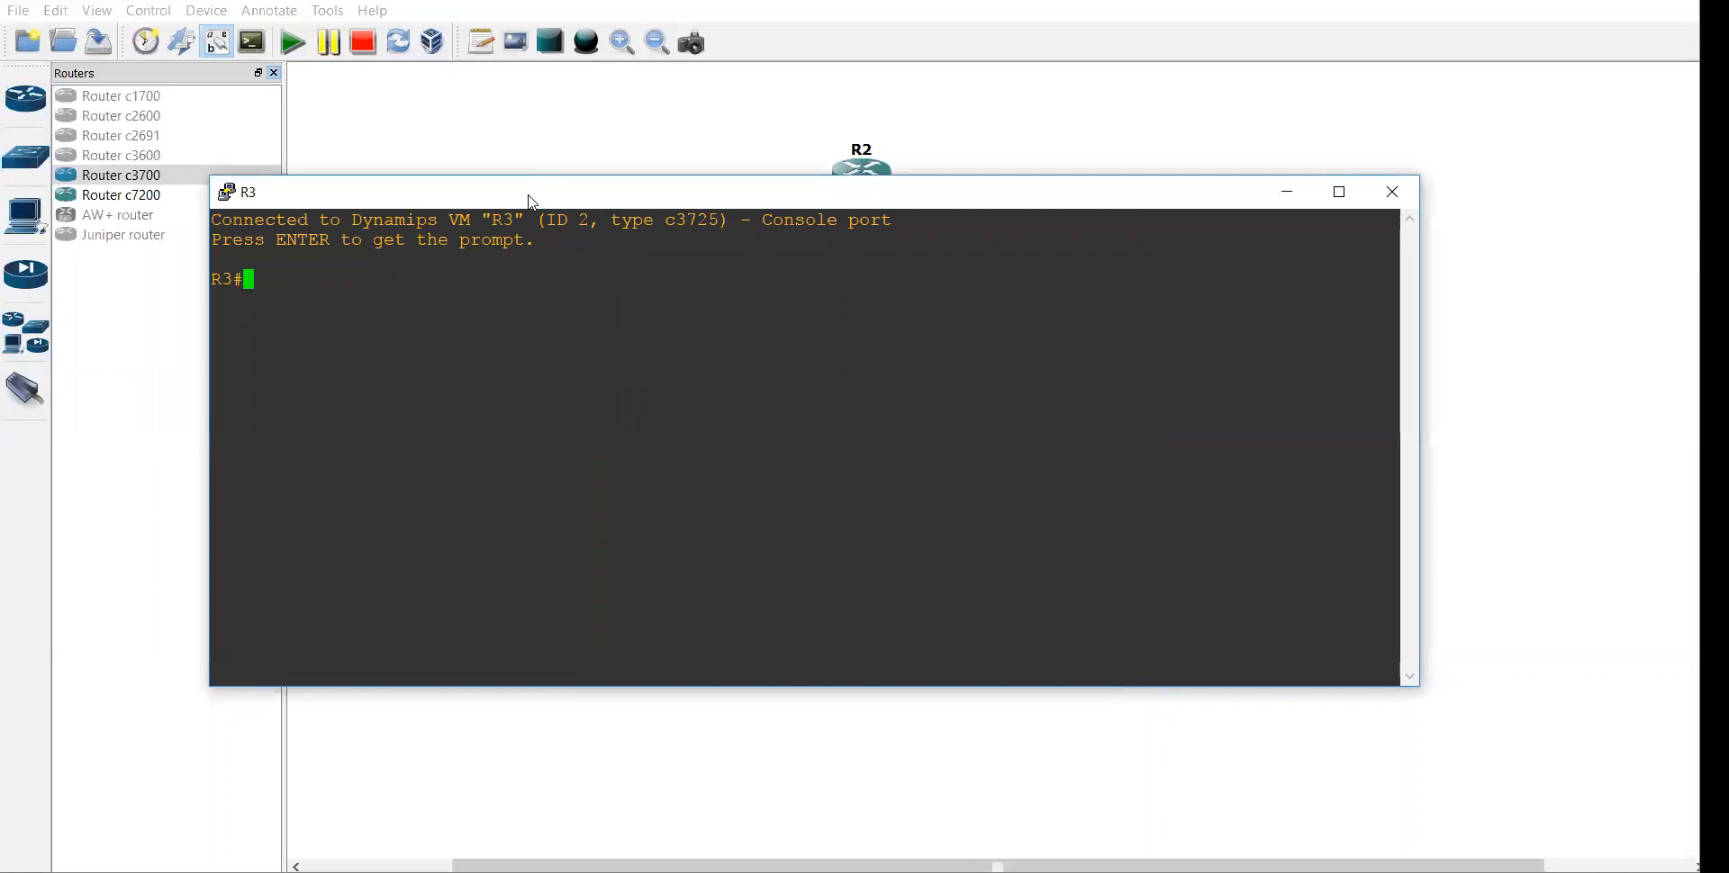
Move R3's console window to the right and save its current session settings as Default Settings
left_click_drag(532, 202, 858, 204)
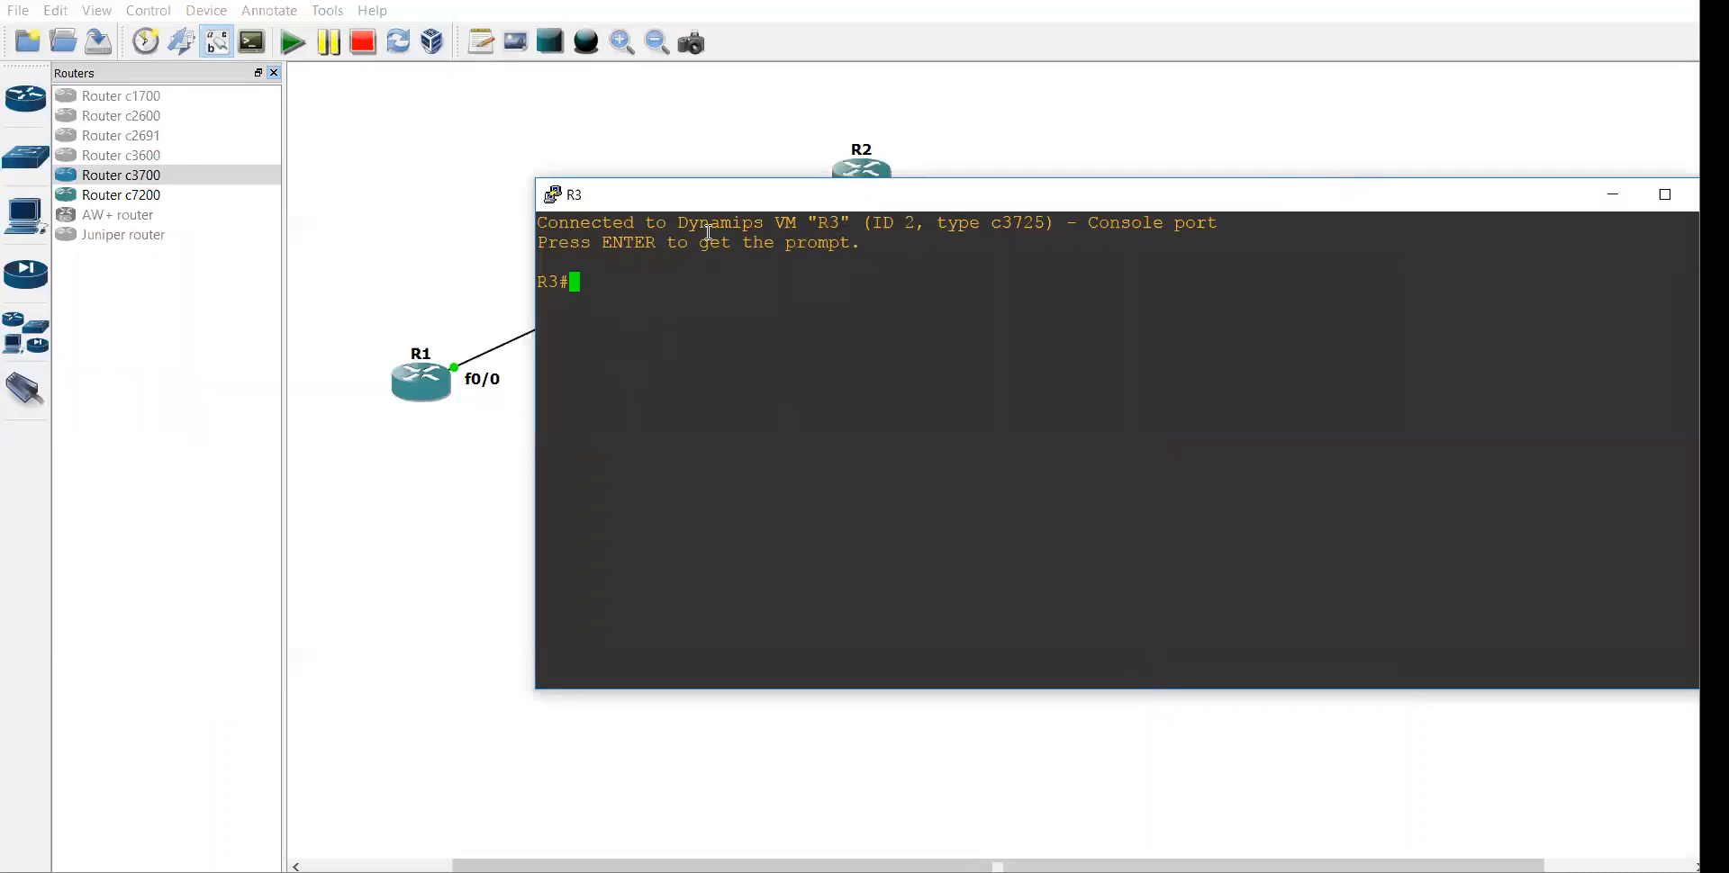
right_click(682, 197)
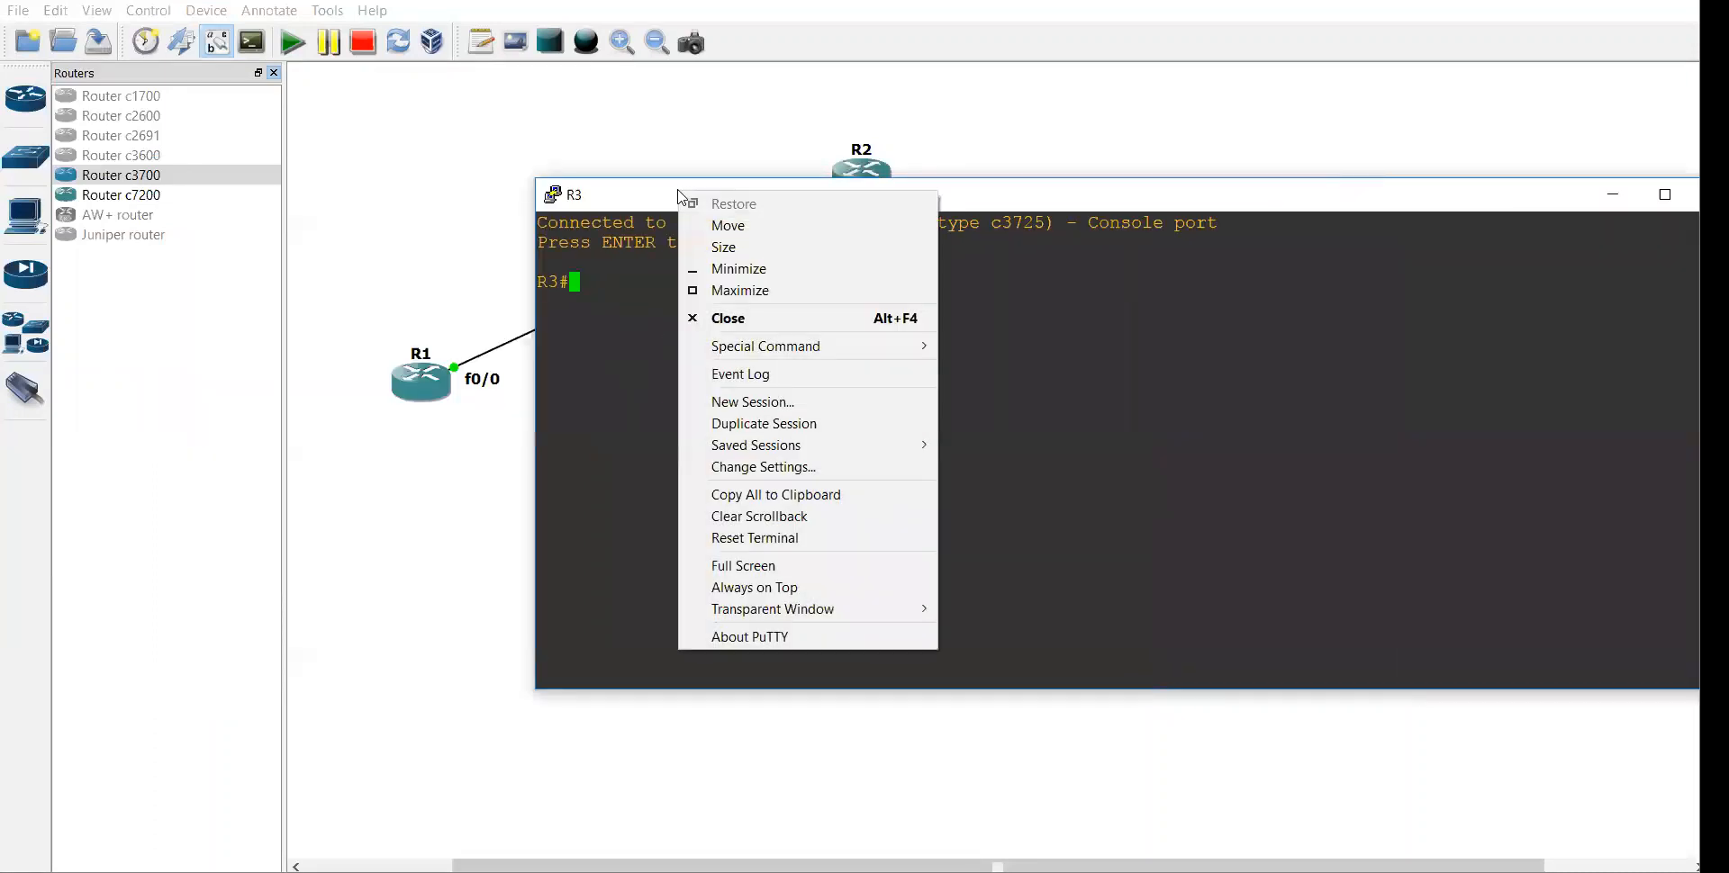
left_click(765, 466)
left_click(873, 379)
left_click(1058, 376)
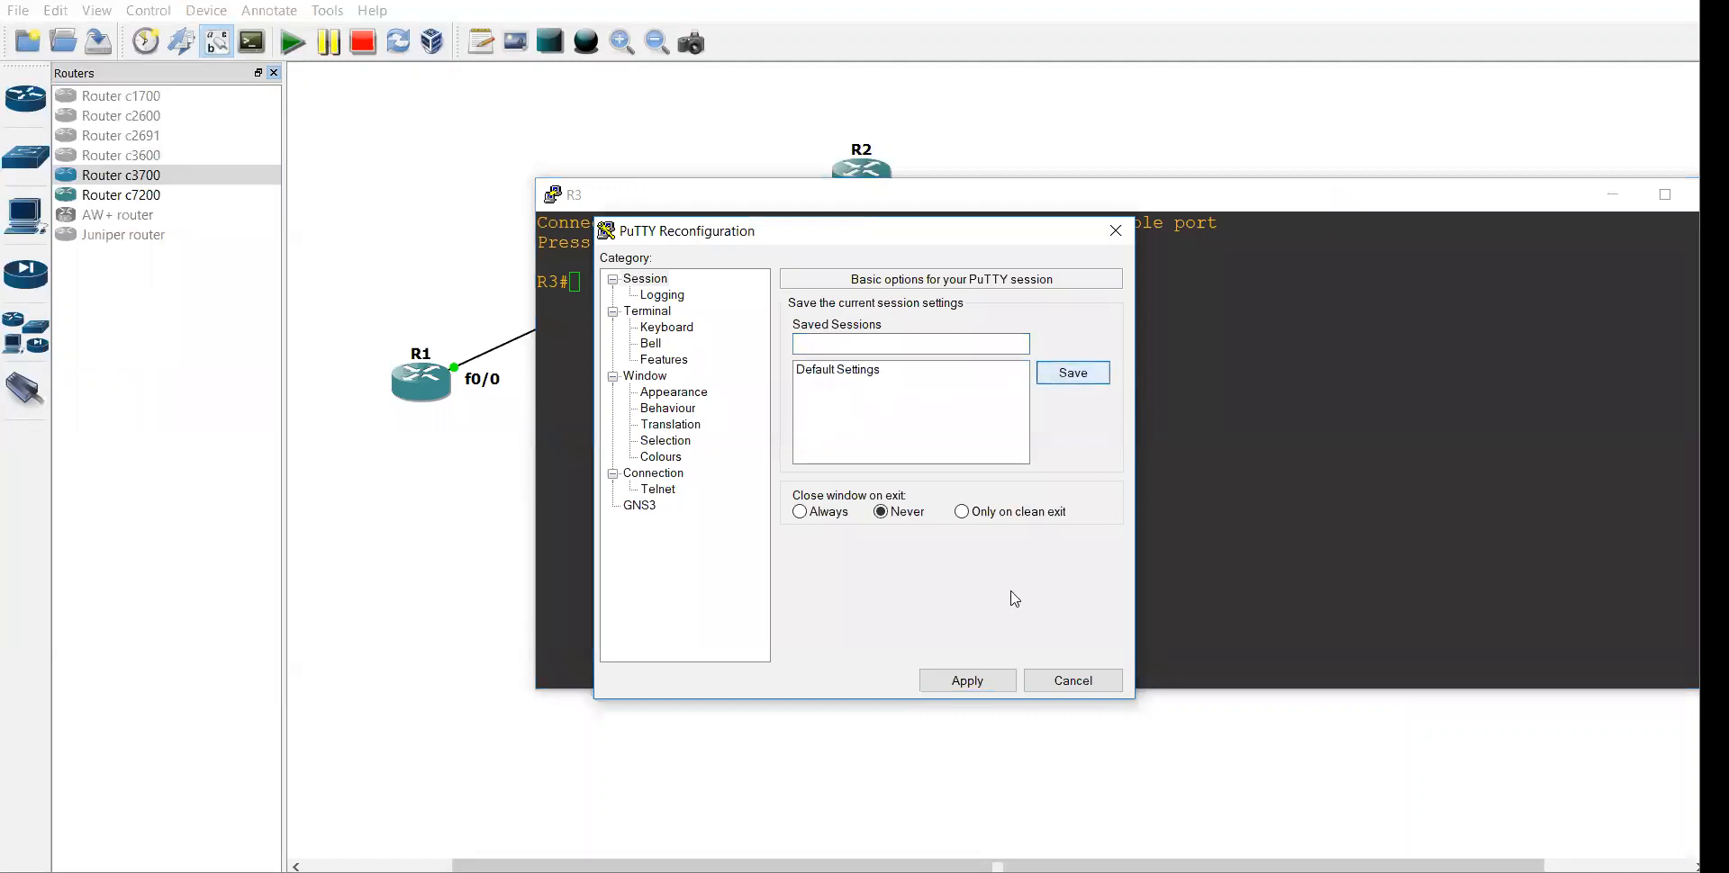
left_click(967, 681)
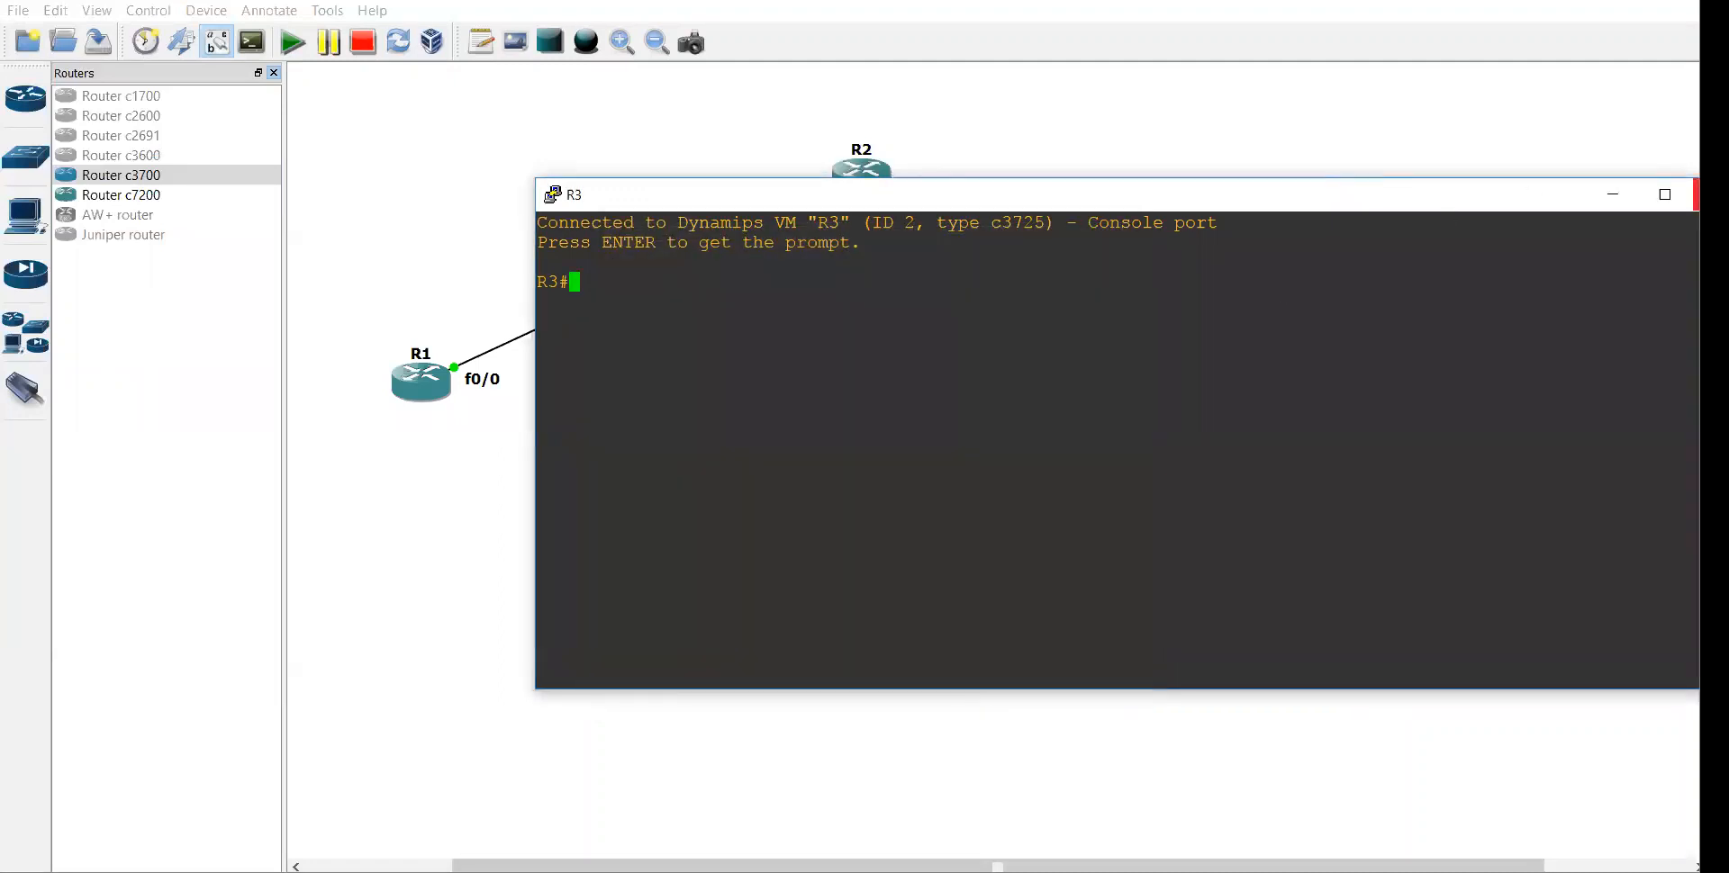
Reopen the consoles of all three routers from the topology and minimize those of R3 and R2
left_click(1615, 195)
right_click(805, 872)
left_click(599, 260)
left_click(251, 41)
left_click(376, 54)
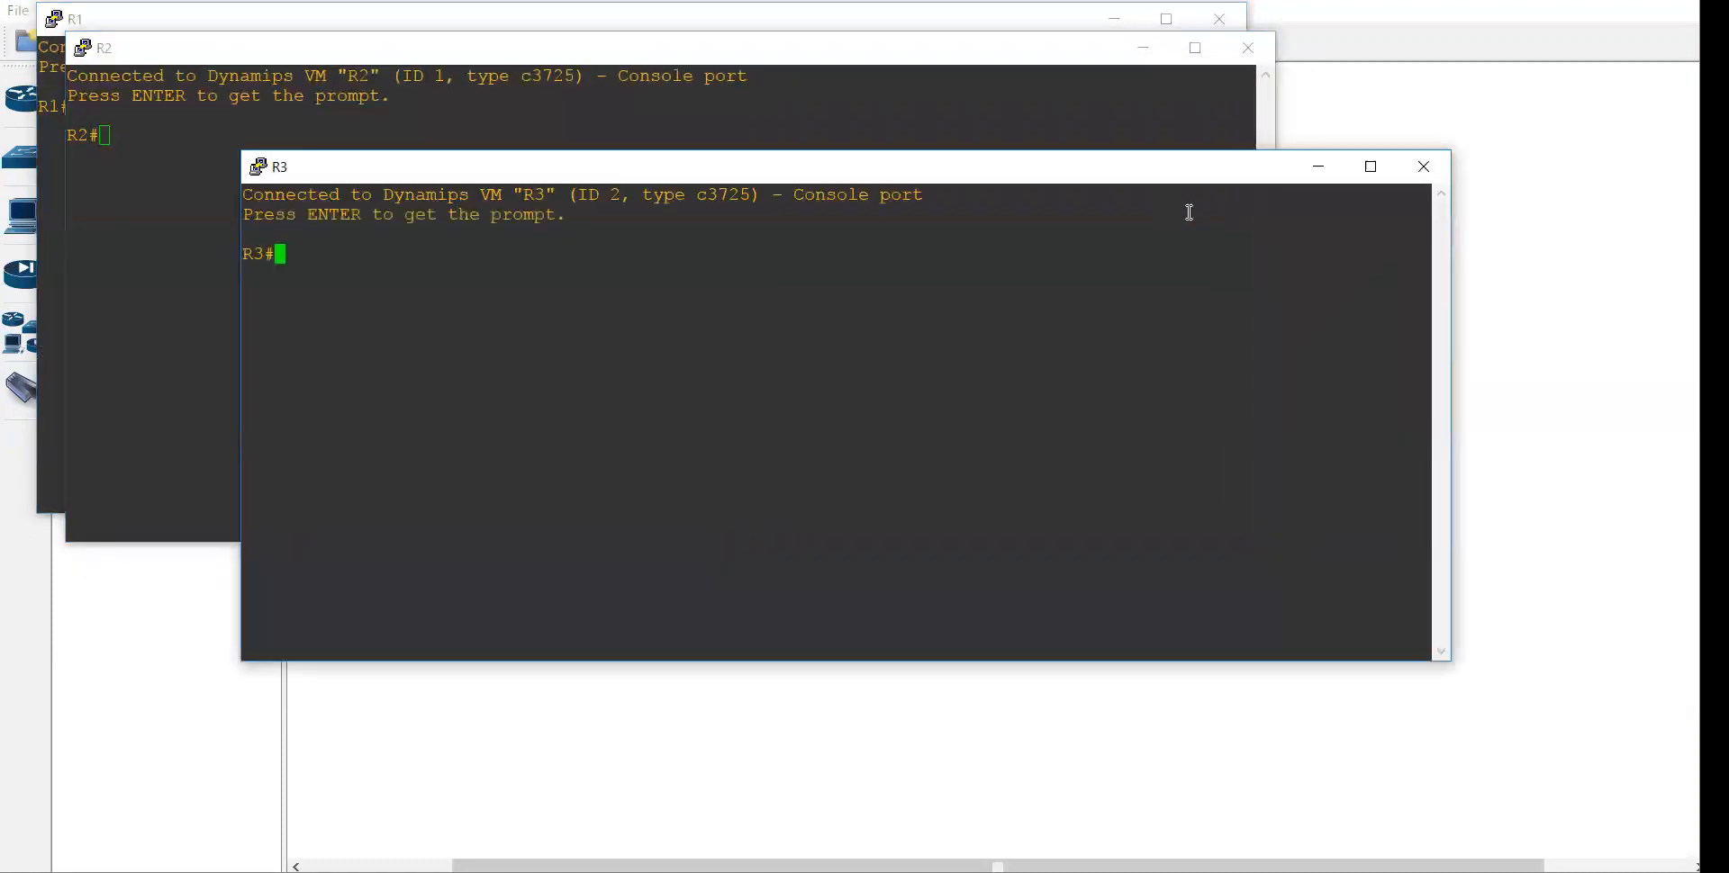
left_click(1318, 167)
left_click(1144, 48)
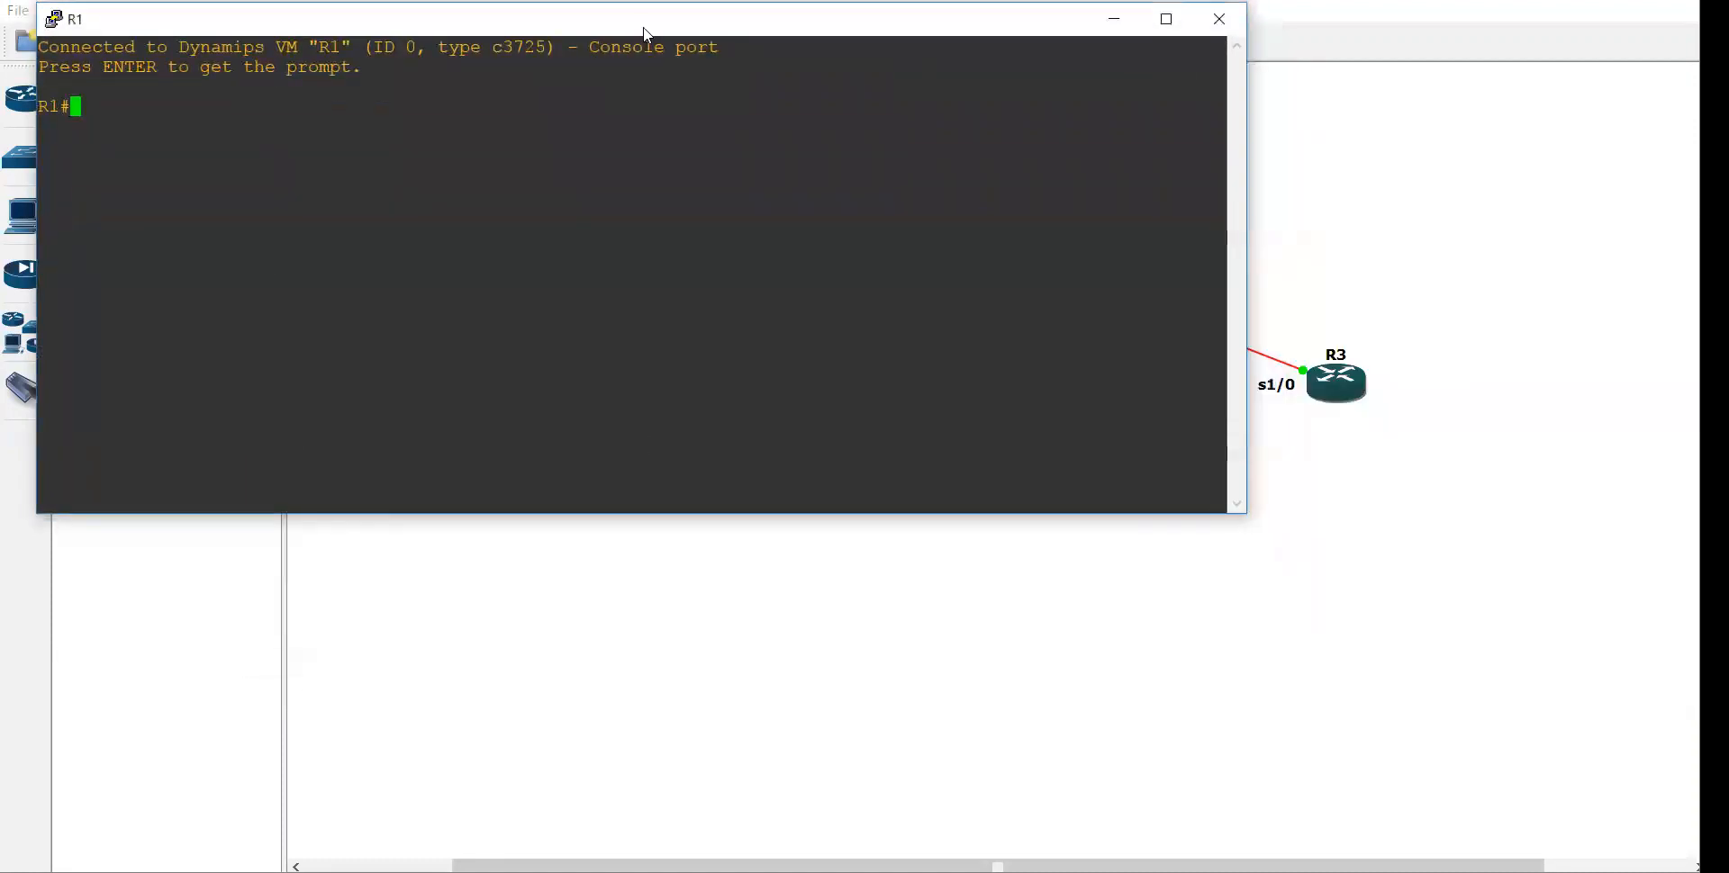
Move R1's console window over the topology and make the window transparent
left_click_drag(559, 28, 799, 144)
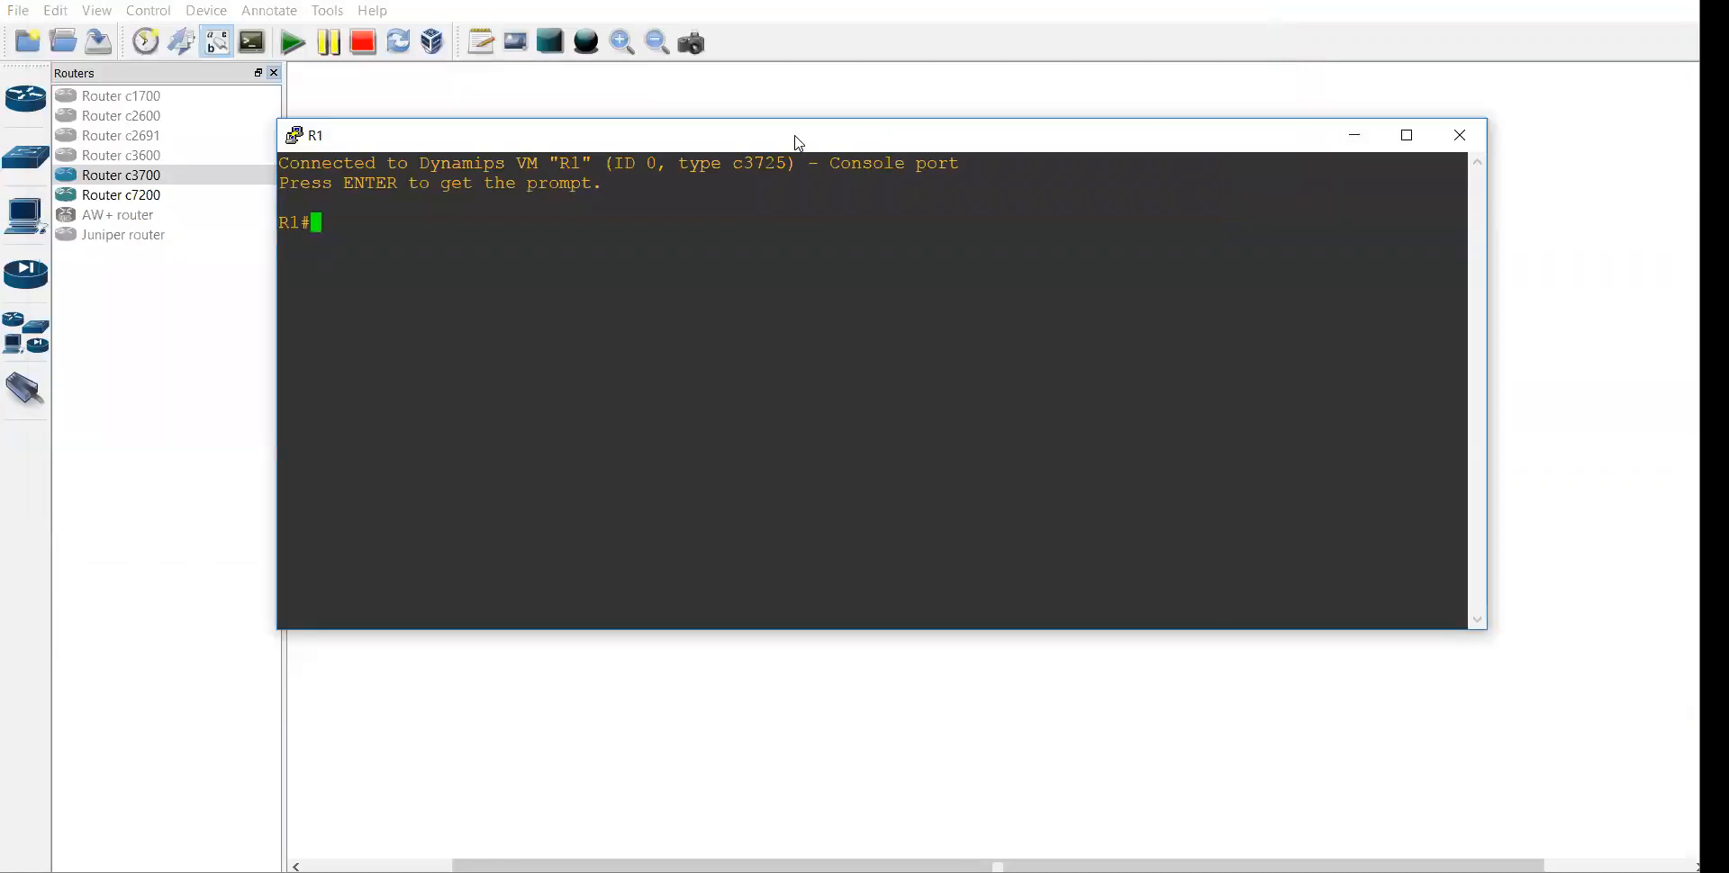
right_click(572, 136)
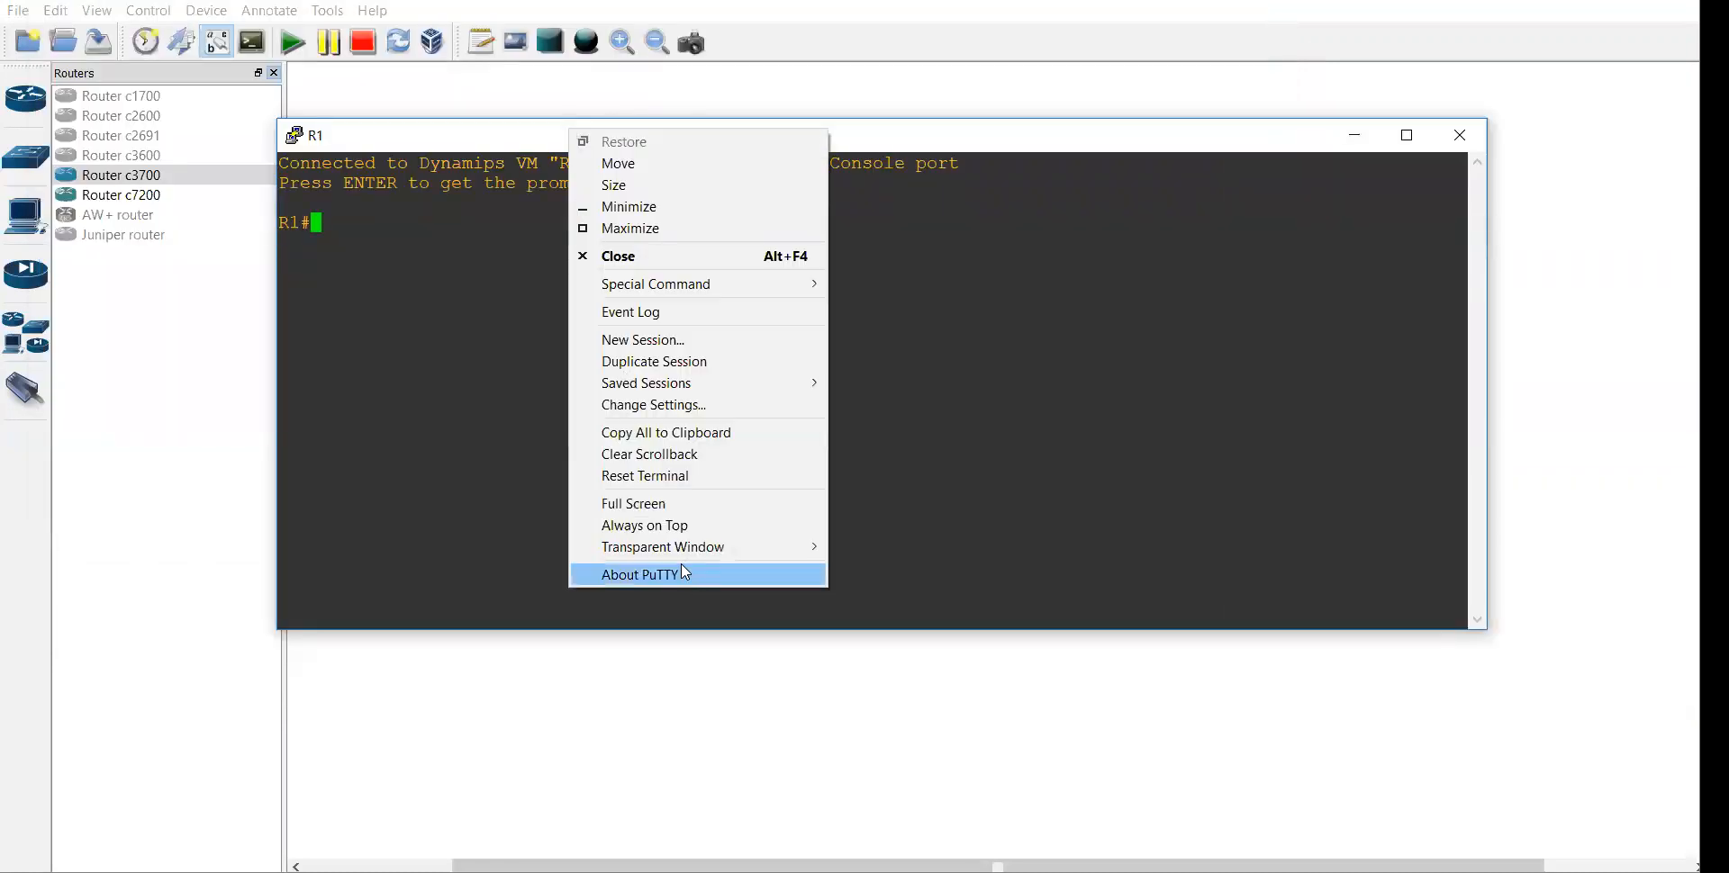
mouse_move(670, 548)
left_click(864, 568)
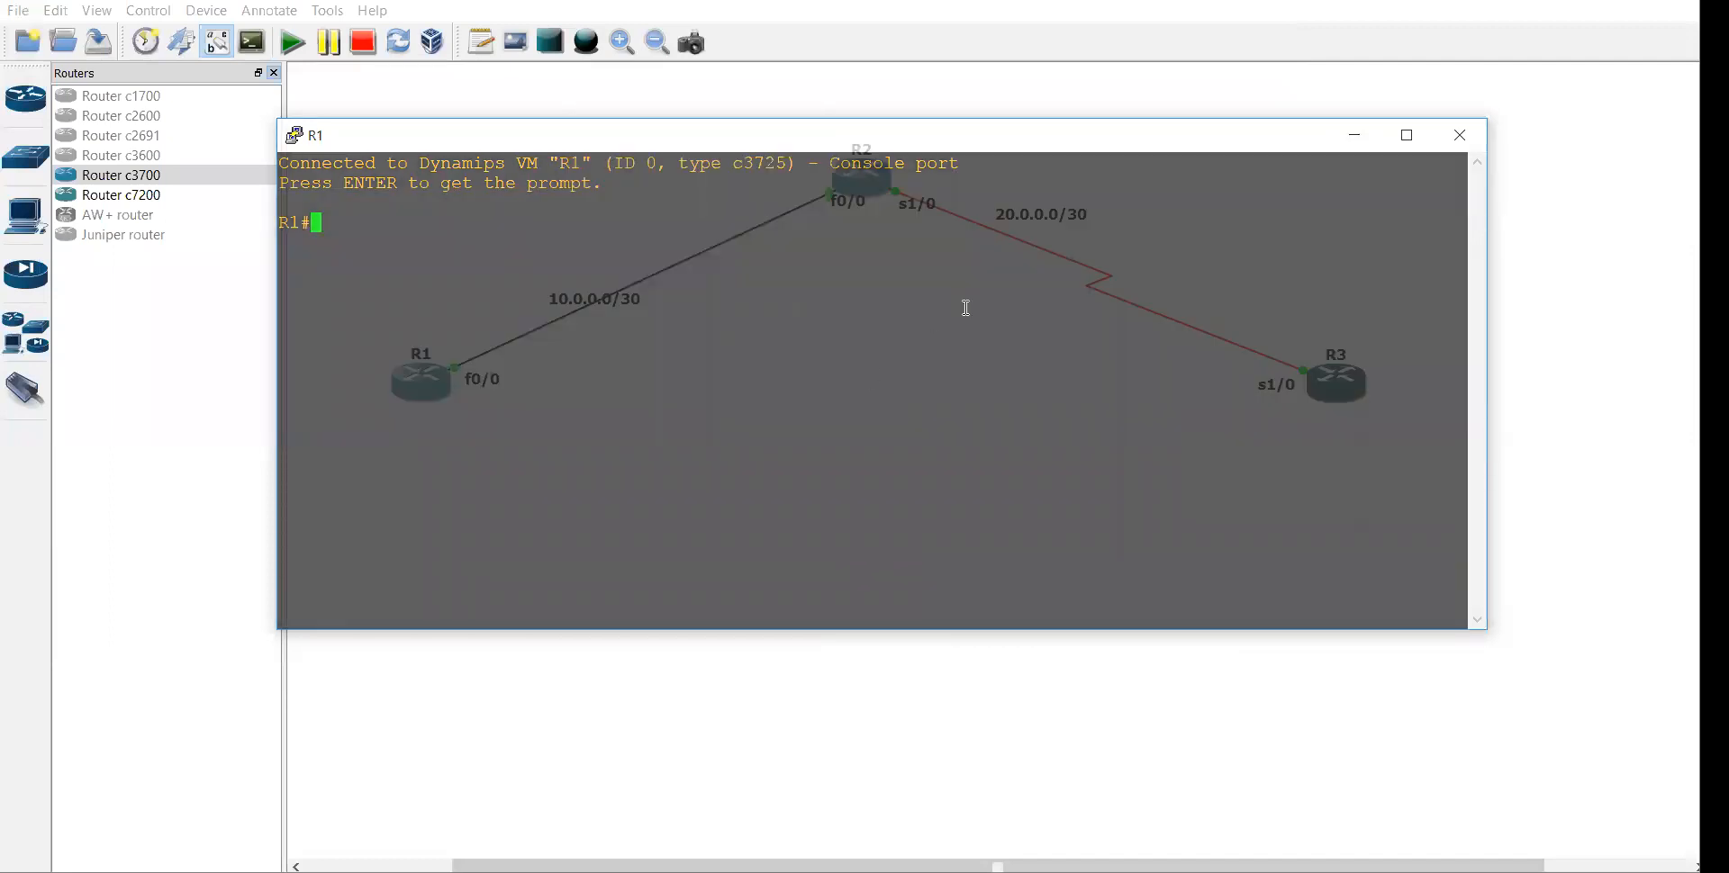
Enter configuration mode on R1 and assign 10.0.0.1 with mask 255.255.255.252 to interface fa 0/0
type("onf")
key("Return")
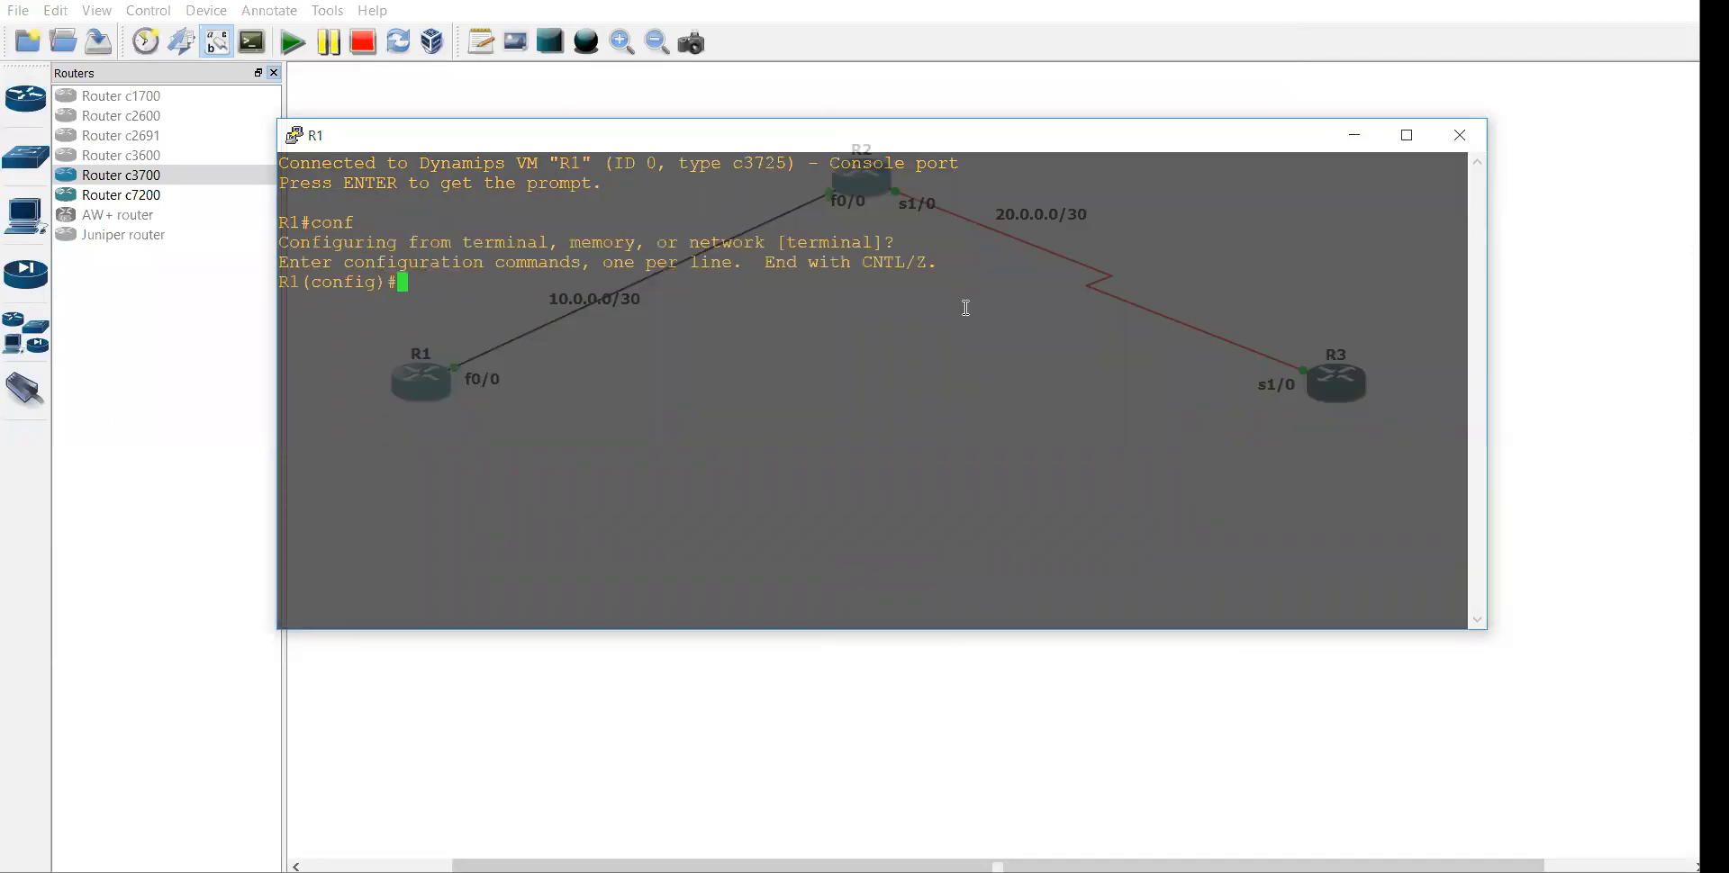
type("int fa 0/0")
key("Return")
type("ip add")
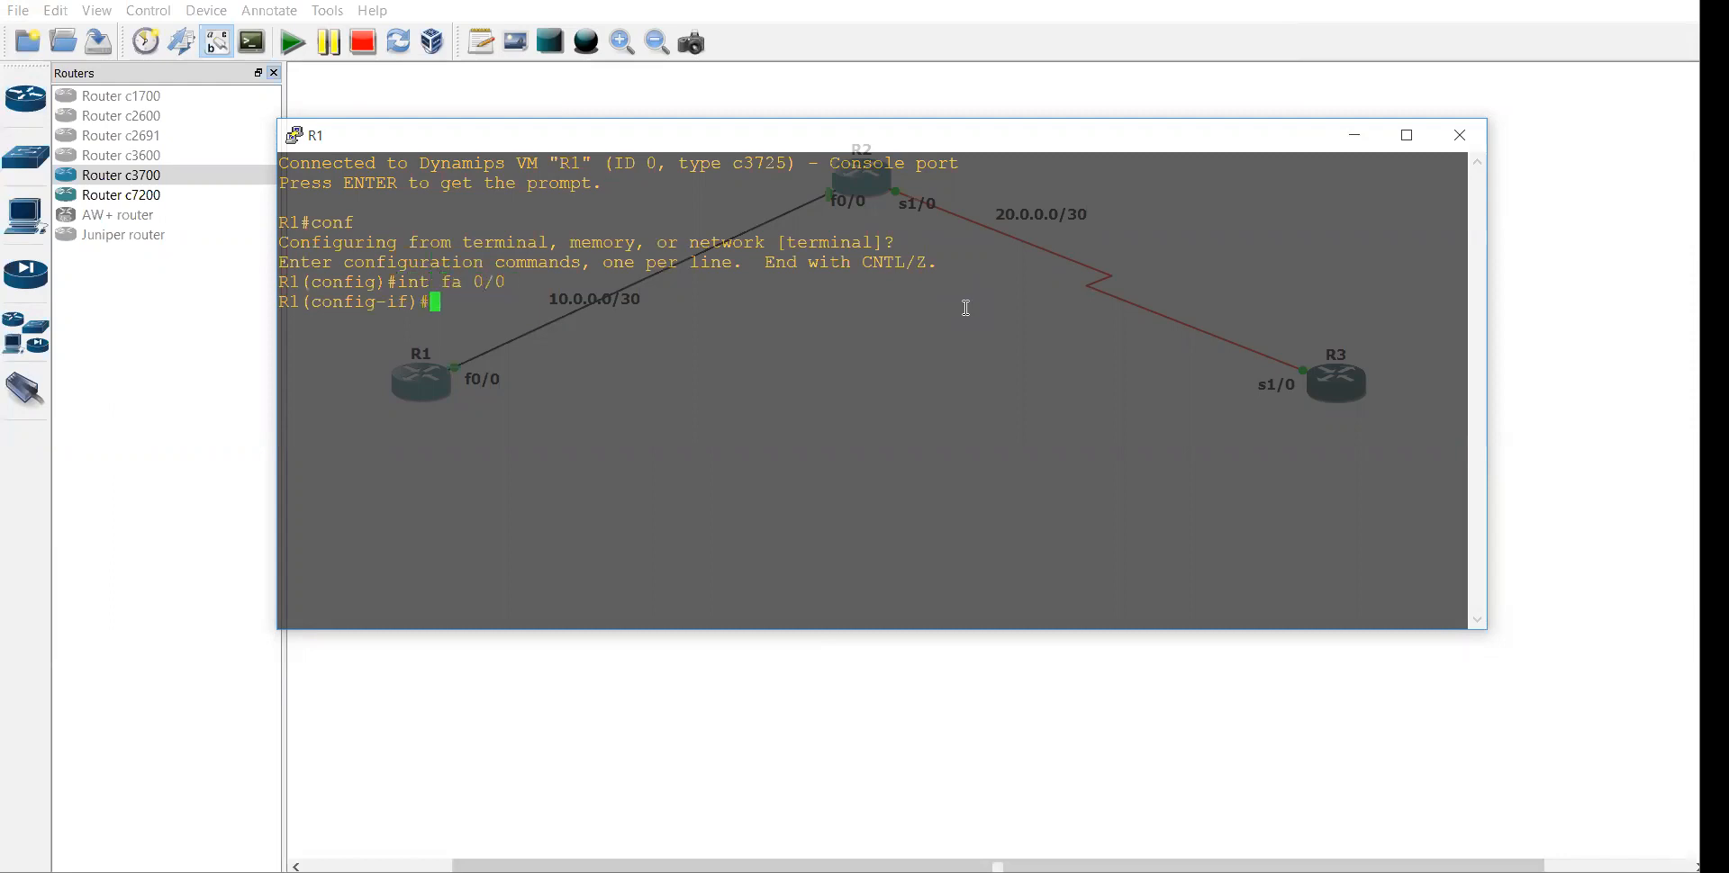
key("Tab")
type("10.0.0.1 255.255.255.252")
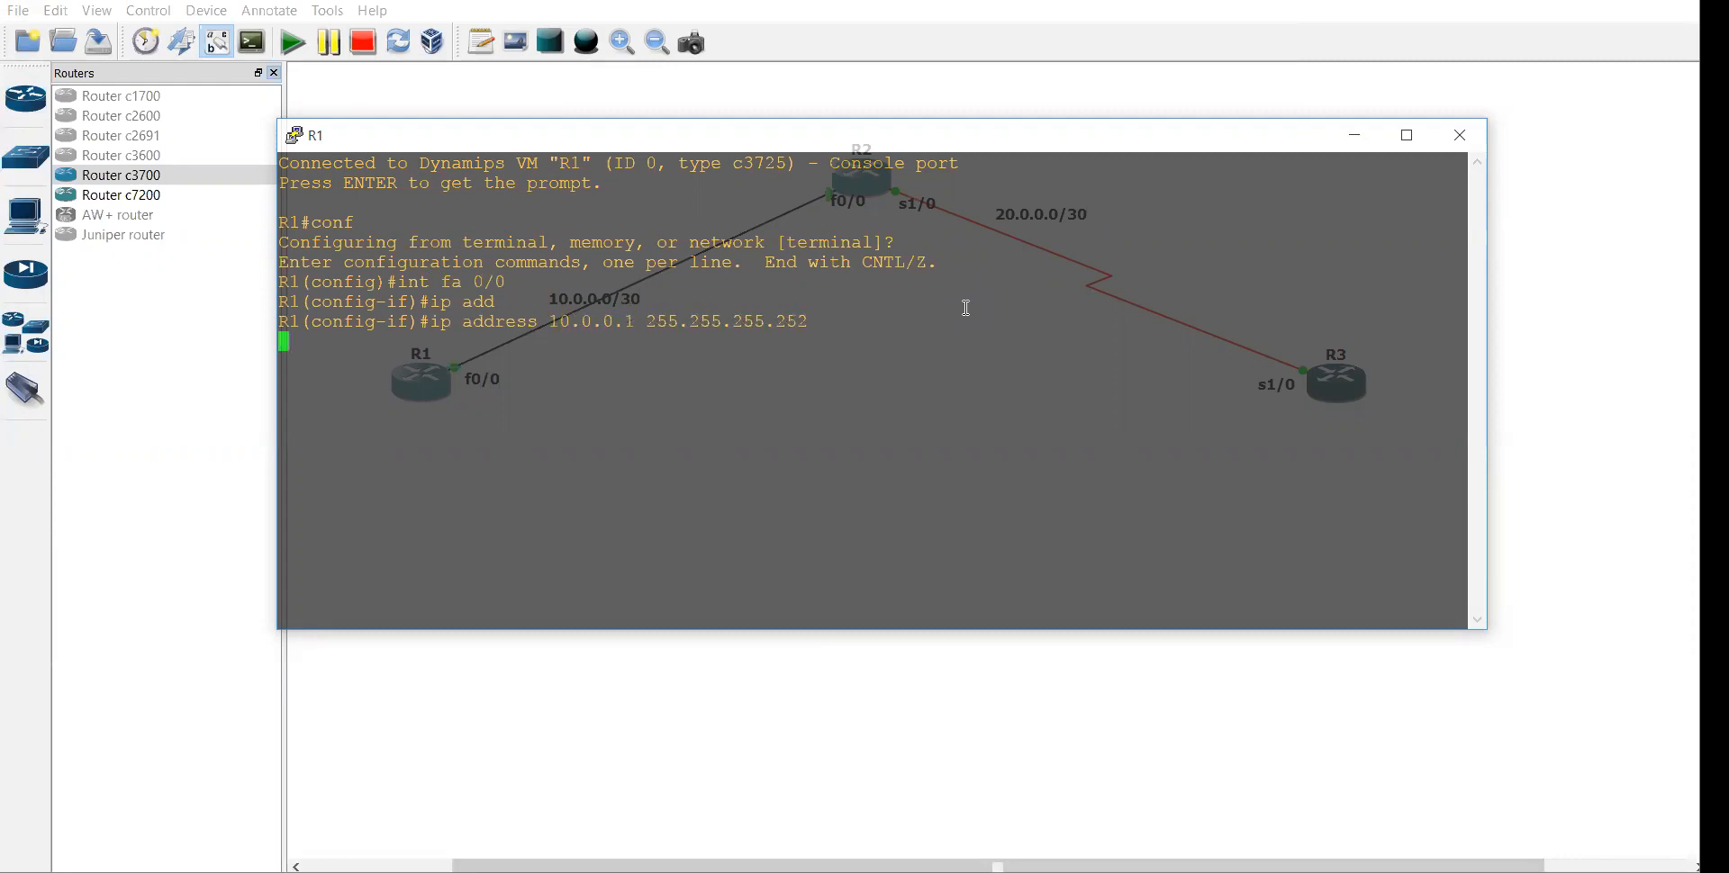
Enable R1's fa 0/0 interface with no shutdown, exit interface configuration and minimize the console
type(" R1(config-if)#no shu")
key("Tab")
key("Return")
key("Return")
type("ex")
key("Return")
key("Return")
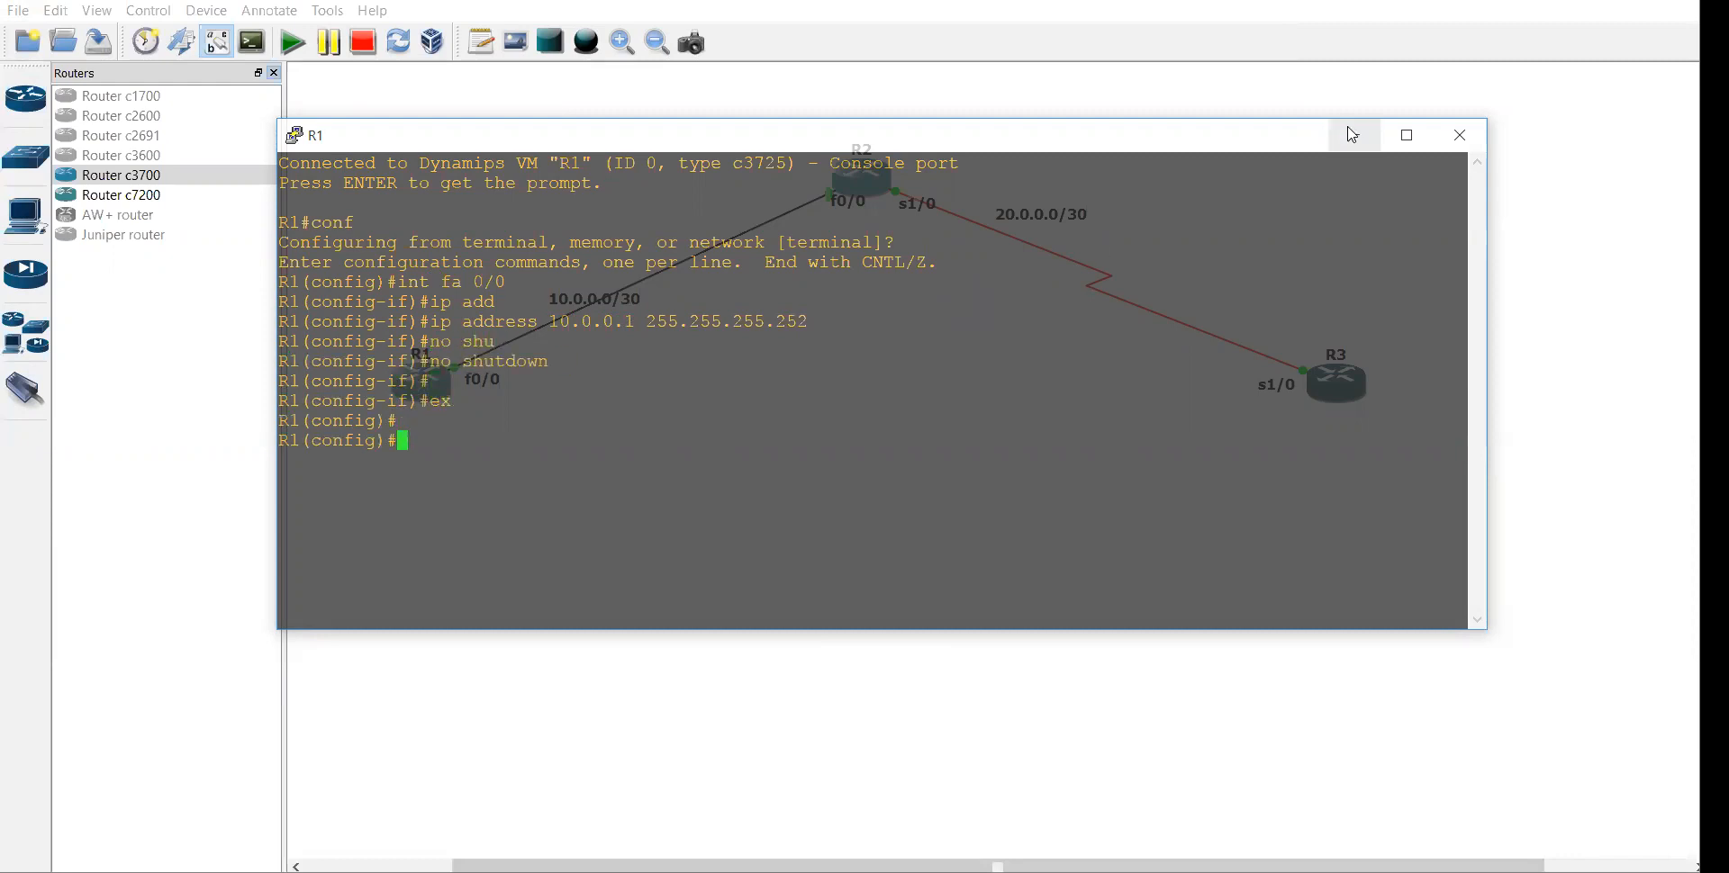
left_click(1354, 135)
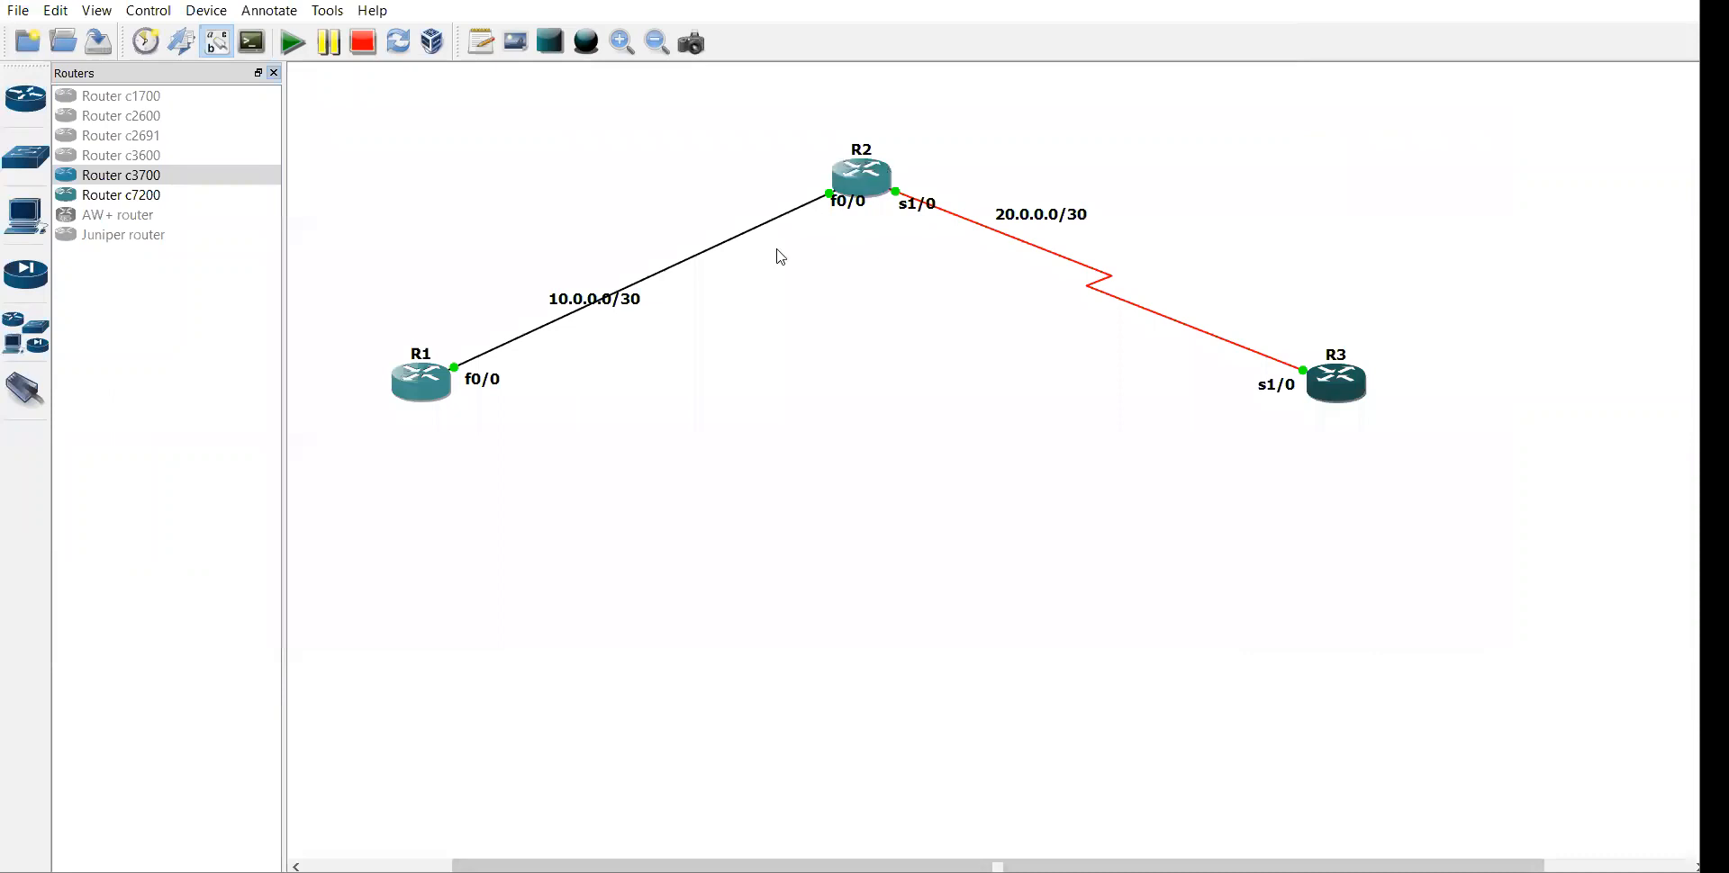
Bring up R2's console, move it below the R2 router and enter configuration mode from the terminal
mouse_move(793, 865)
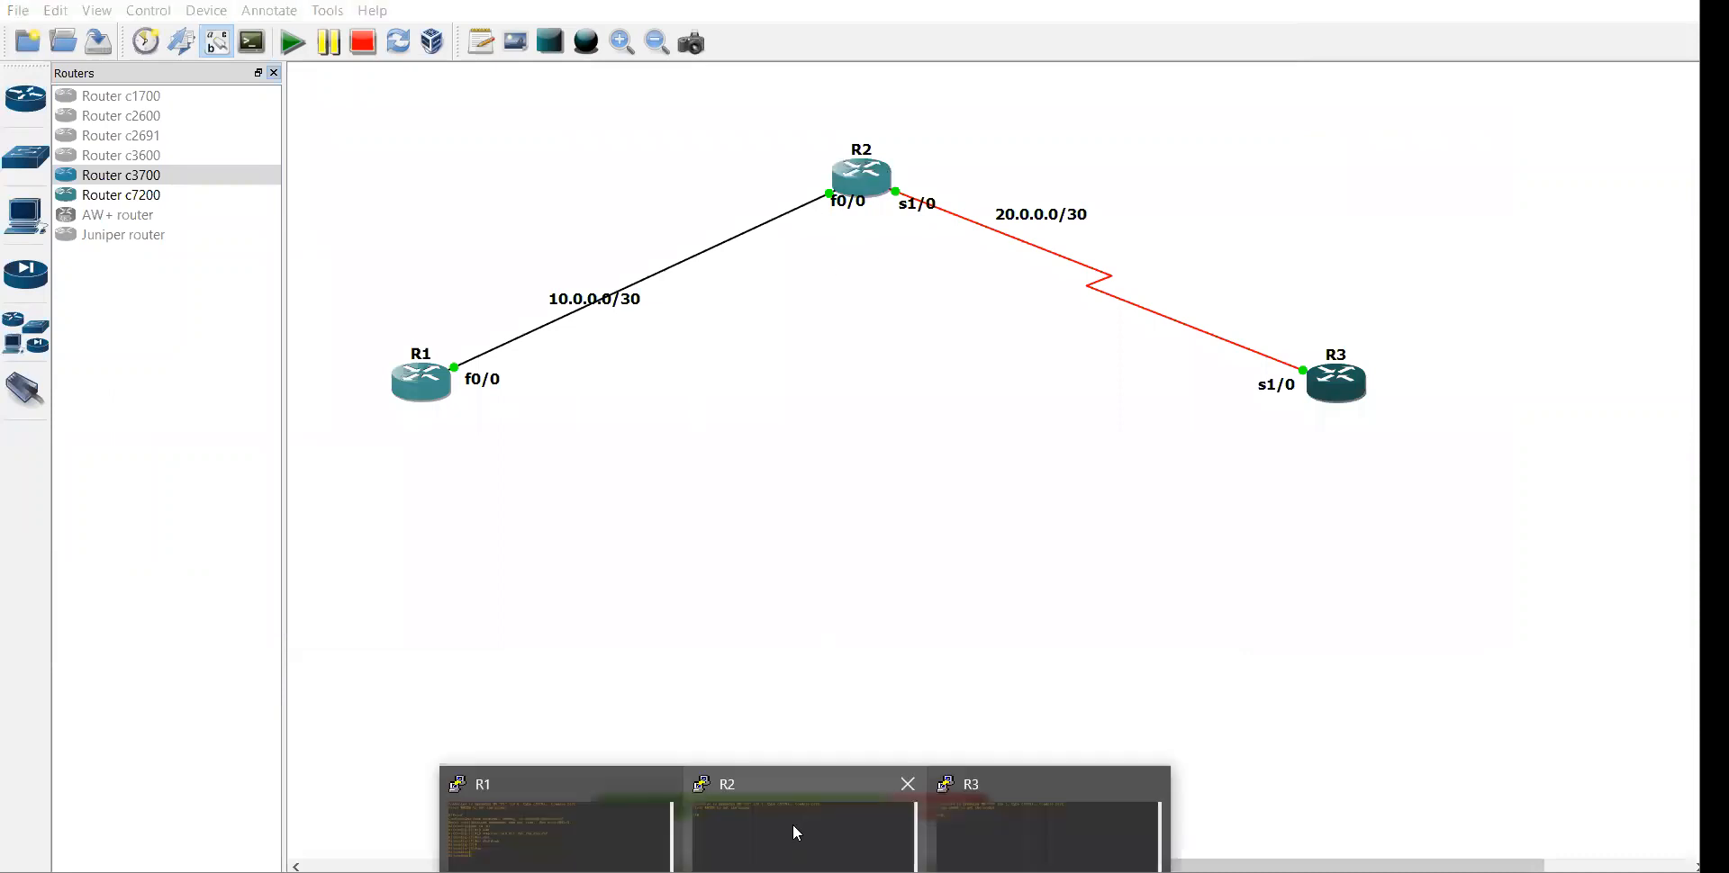
left_click(792, 828)
left_click_drag(664, 41, 998, 279)
type("conf")
key("Return")
key("Return")
key("Return")
Assign 10.0.0.2 with mask 255.255.255.252 to R2's fa 0/0, enable it with no shutdown and exit the interface
type("int fa 0/0")
key("Return")
type("ip add 10.0.0.2 255.255.255.252")
key("Return")
type("no shu")
key("Tab")
key("Return")
type("ex")
key("Return")
Assign 20.0.0.1 with mask 255.255.255.252 to interface fa 0/1 on R2
type("int fa 0/1")
key("Return")
type("ip add")
key("Tab")
type("20.0.0.1 255.255.255.252")
key("Return")
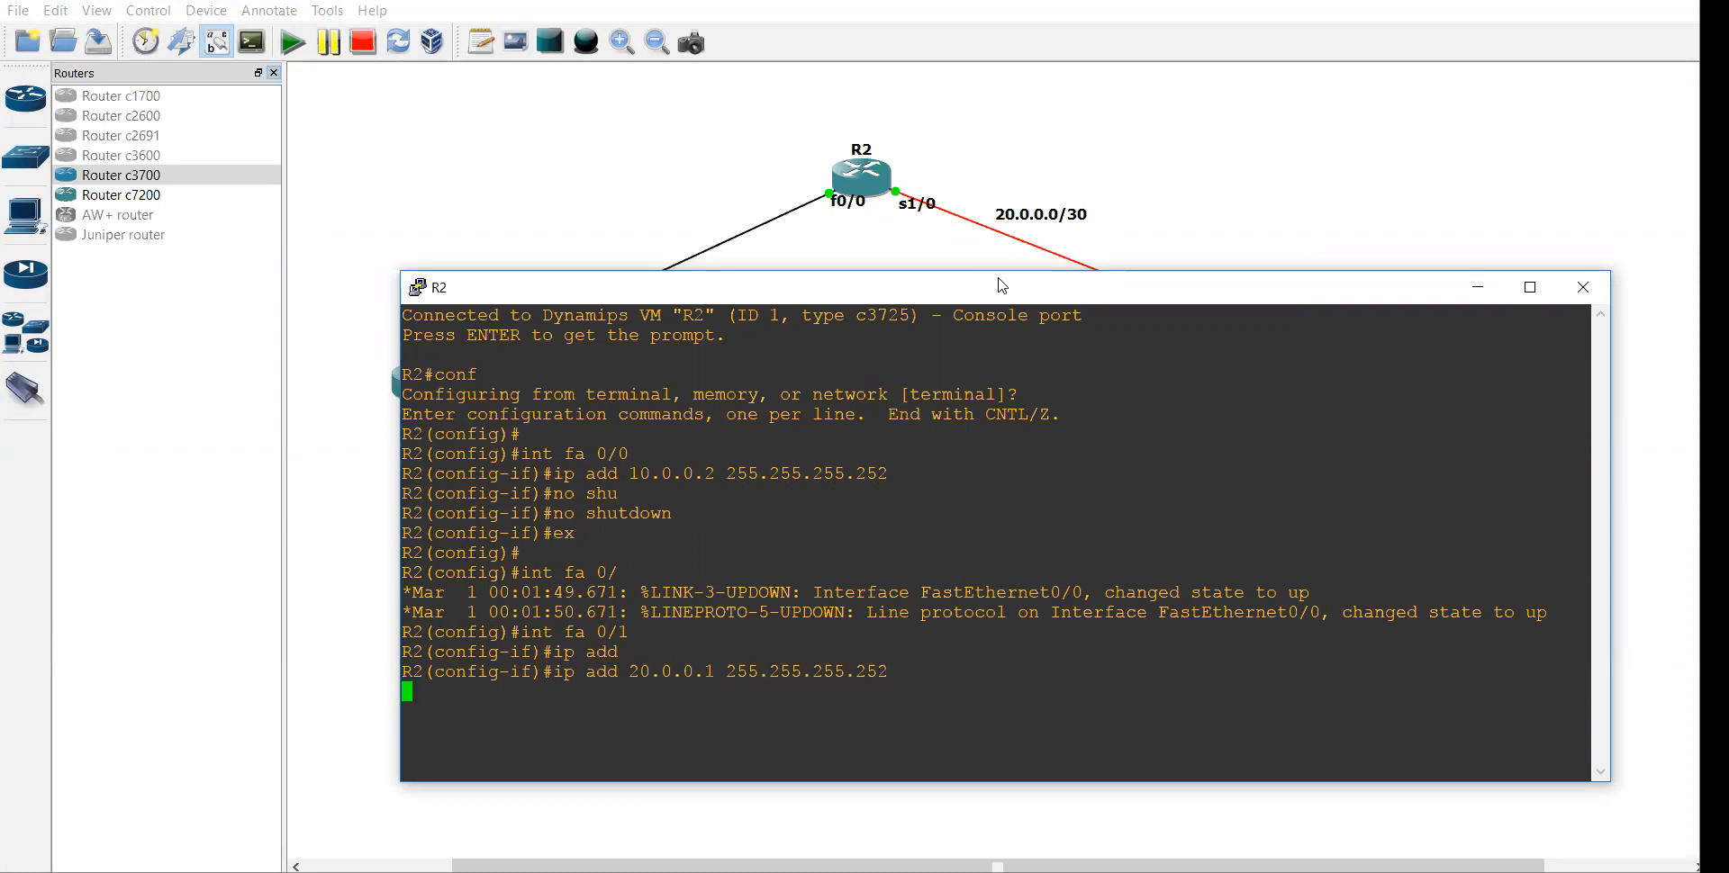
Enable R2's fa 0/1 interface with no shutdown, exit interface configuration and close R2's console
type("no shu")
key("Tab")
key("Return")
key("Return")
type("ex")
key("Return")
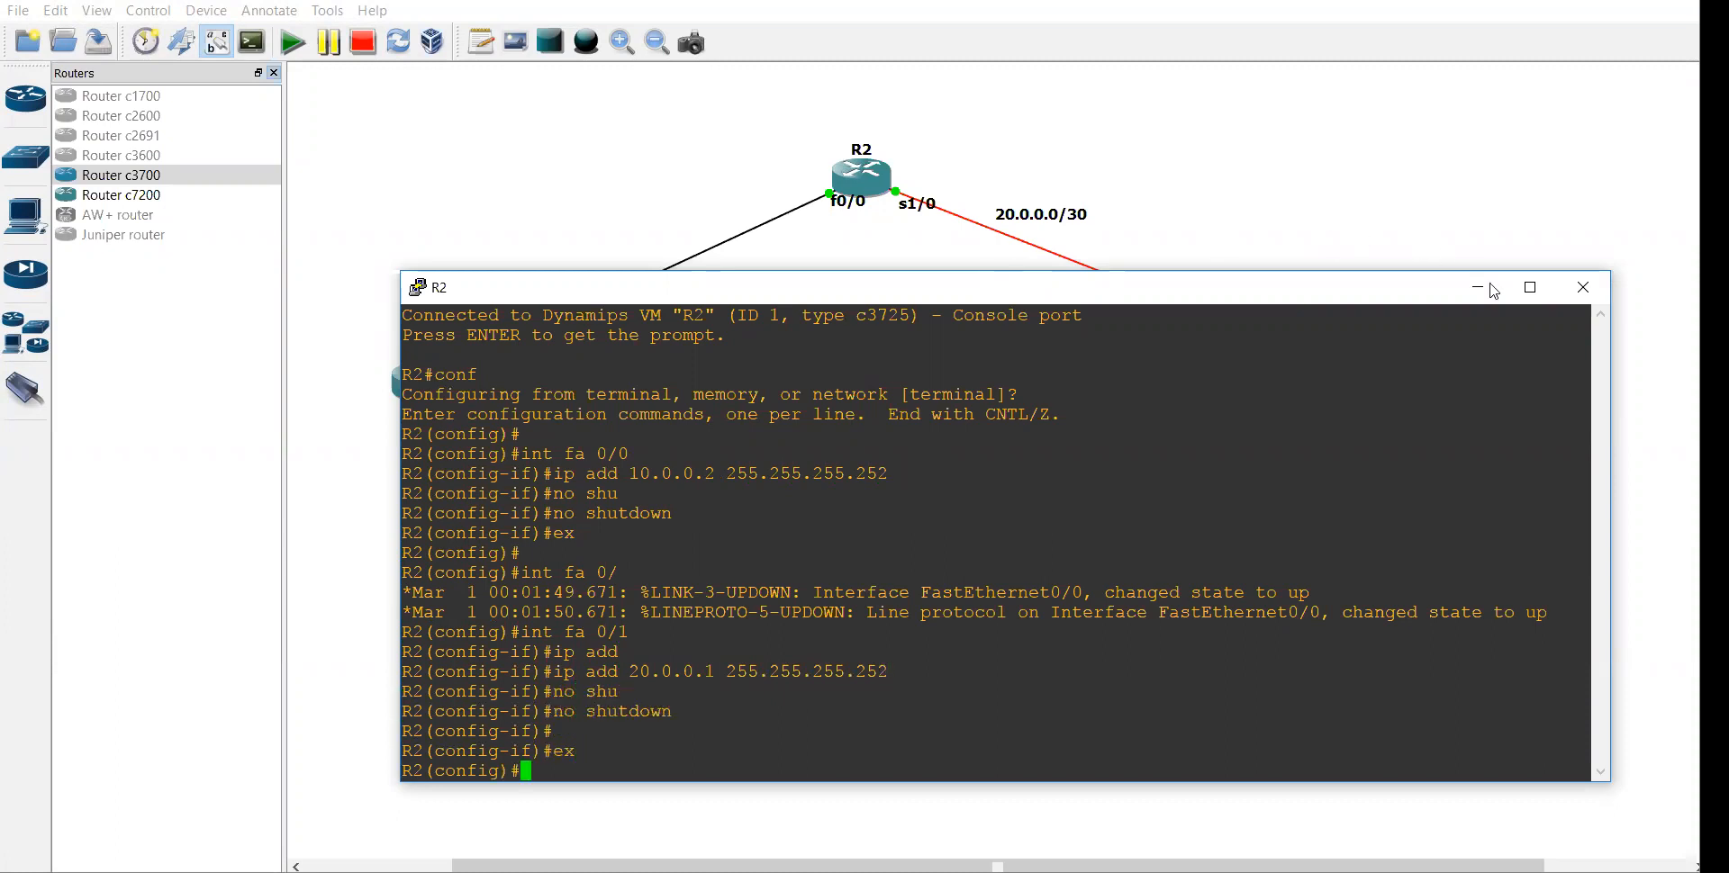
left_click(1583, 288)
Bring up R3's console, enter configuration mode and open interface fa 0/0 for configuration
left_click(806, 872)
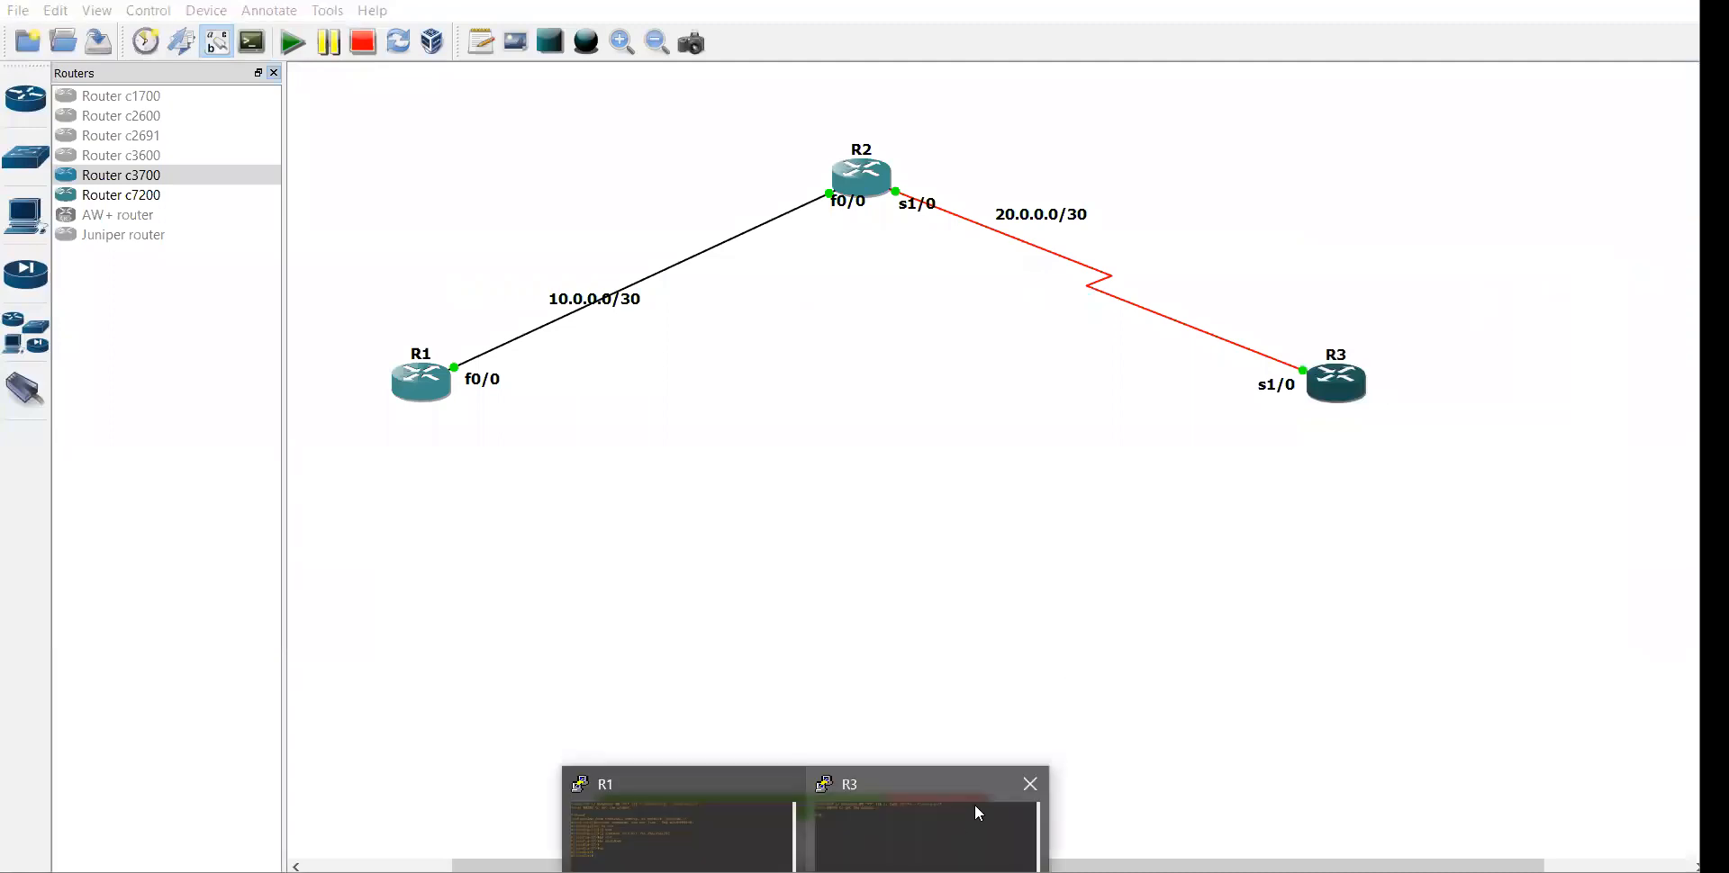
type("conf")
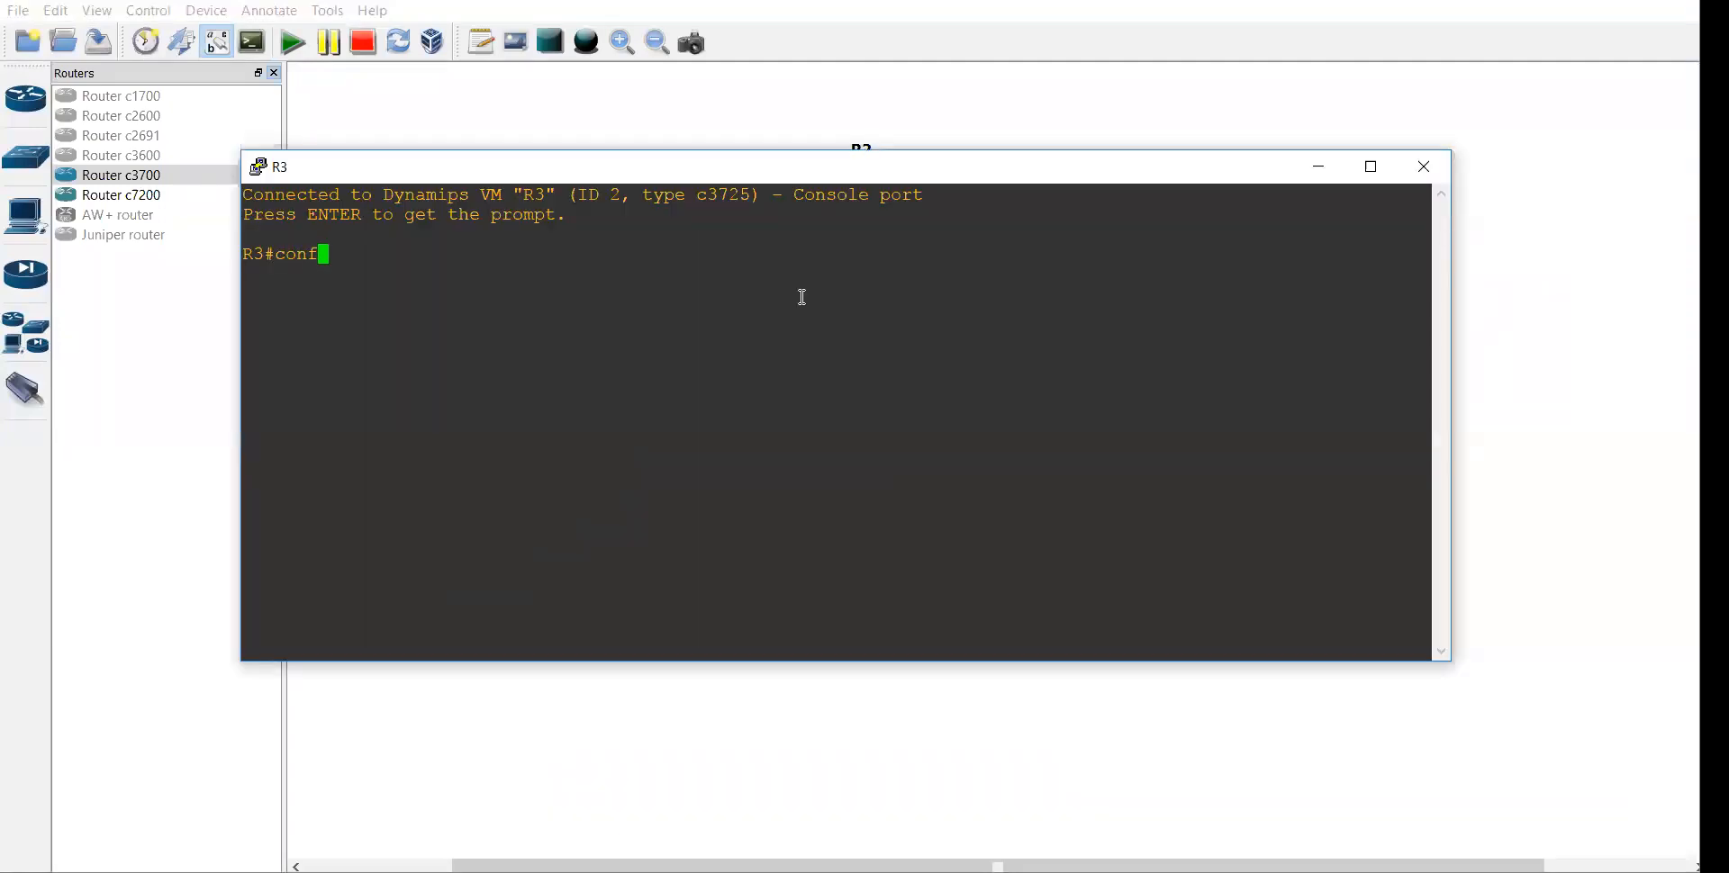
key("Return")
key("Return")
type("int fa 0/0")
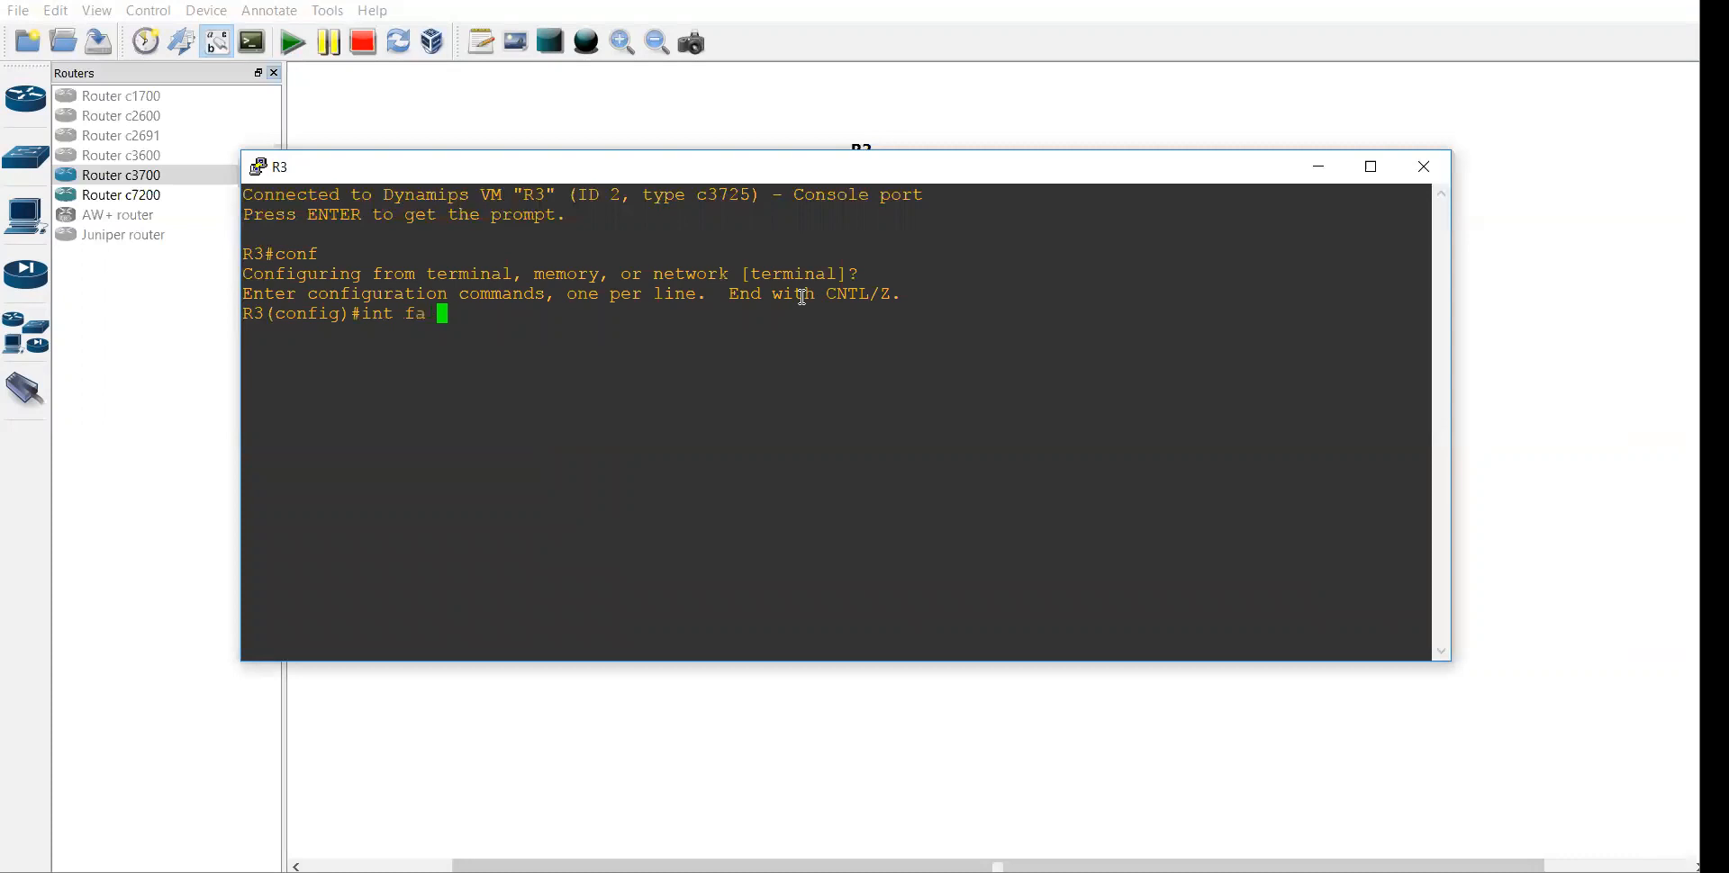
key("Return")
Assign 20.0.0.2 with mask 255.255.255.252 to R3's fa 0/0, correcting the abbreviated command from ip ad to ip add
type("ip ad")
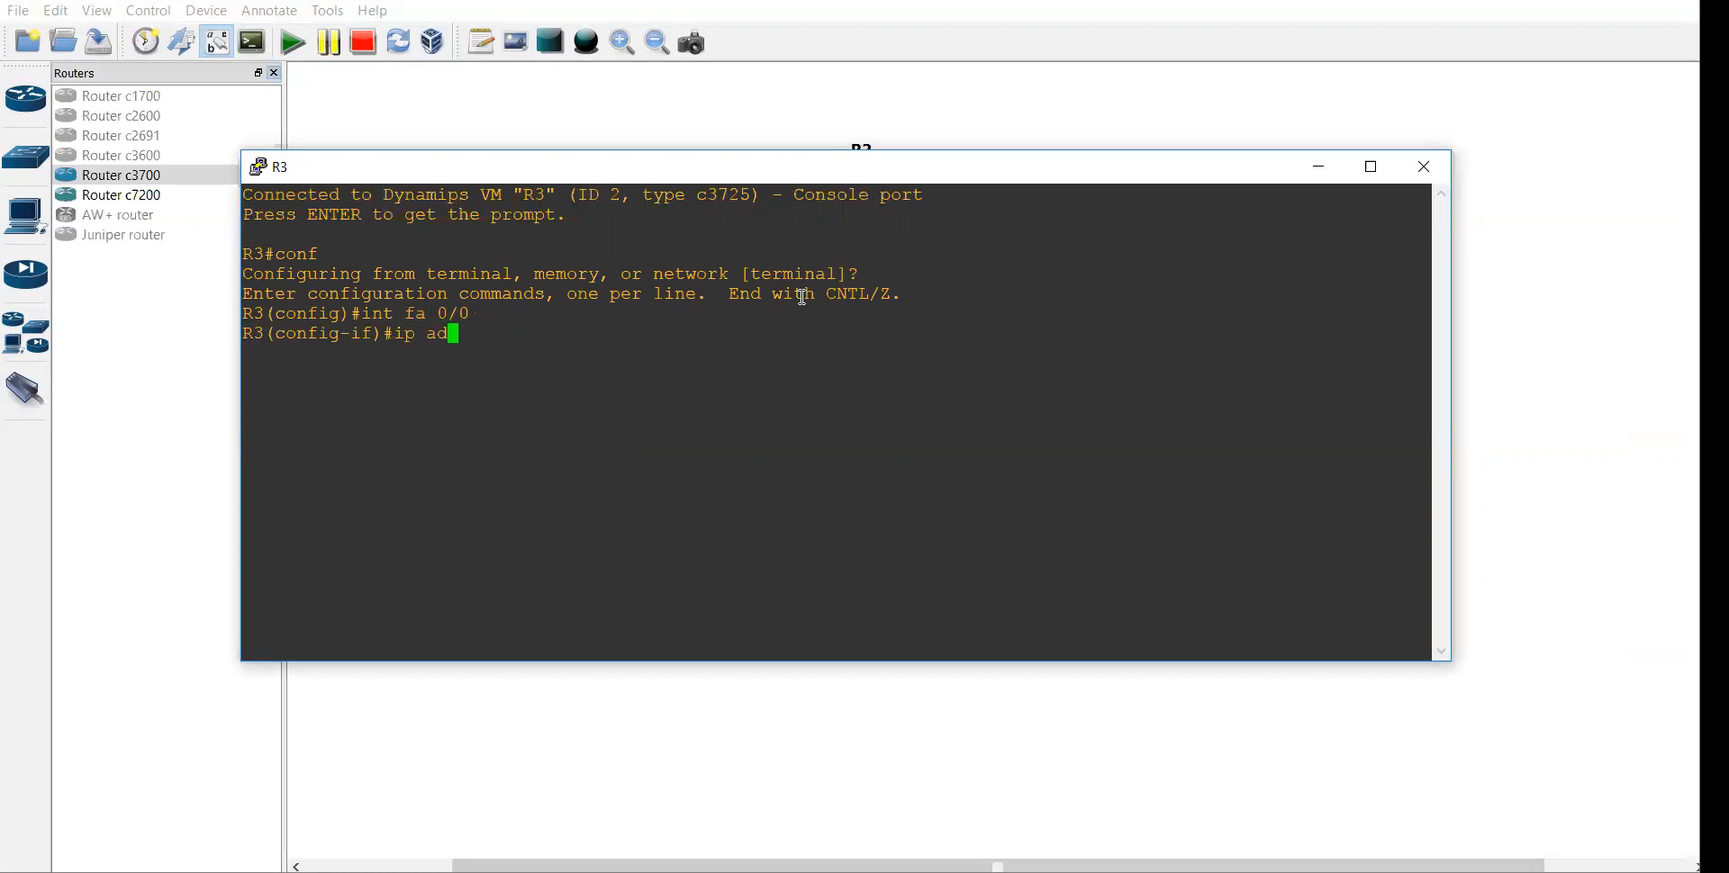
type(" 20.0.0.2 255.255.255.252")
key("Return")
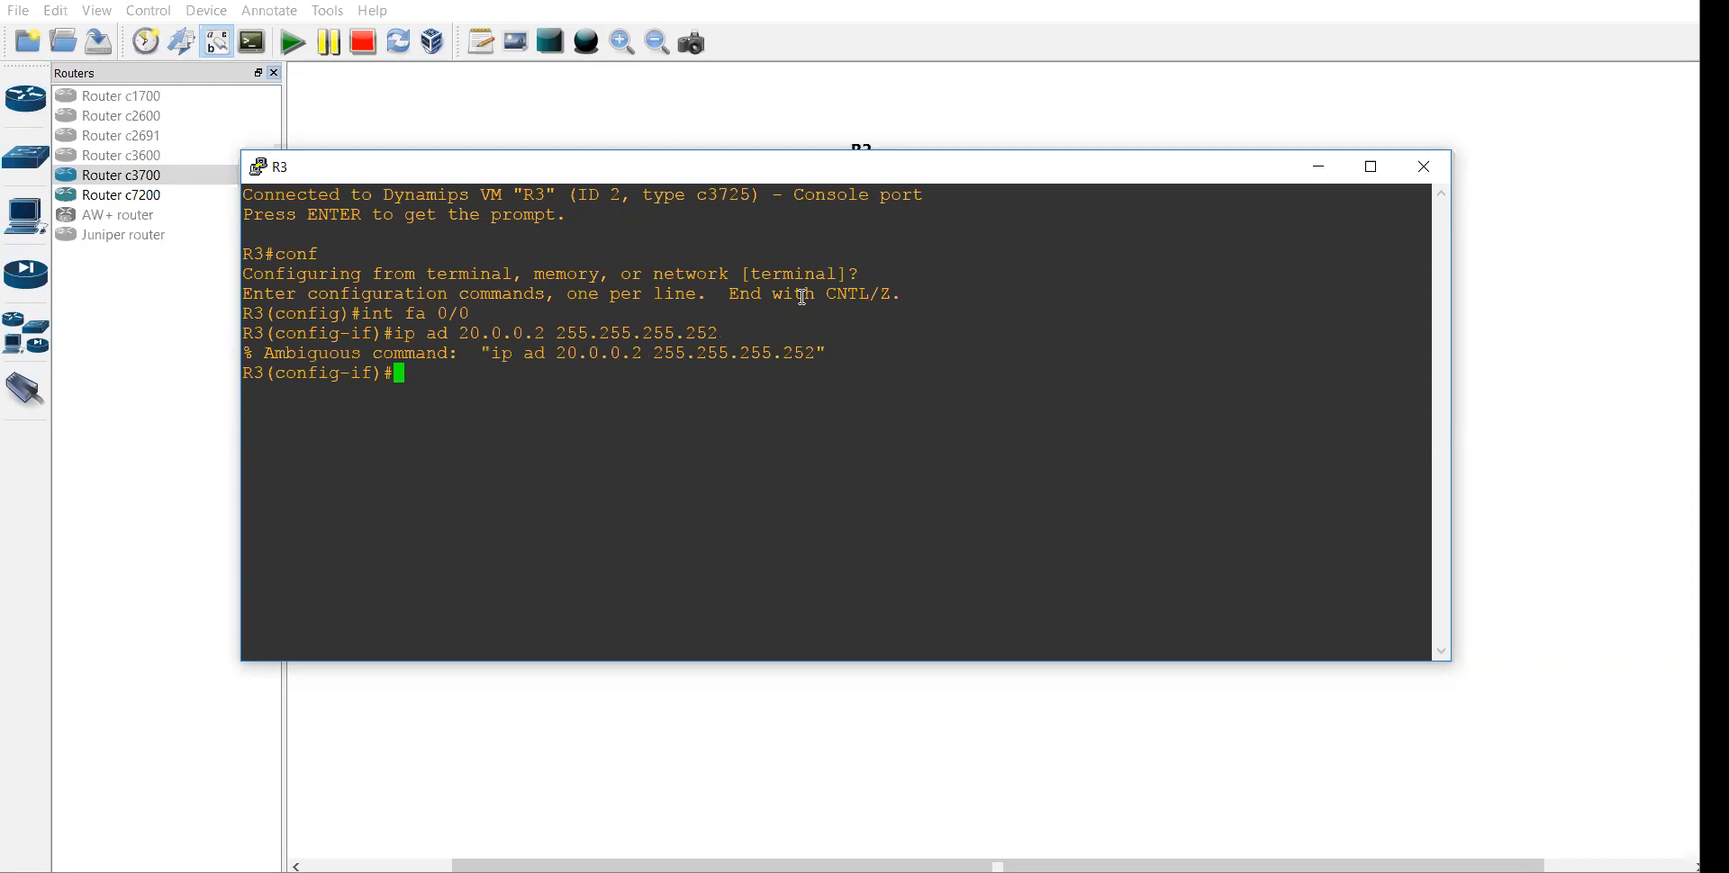
key("Up")
key("Left")
key("Left")
key("Left")
key("Left")
key("Left")
key("Left")
key("Left")
key("Left")
key("Left")
key("Left")
key("Left")
key("Left")
key("Left")
key("Left")
key("Left")
key("Left")
key("Left")
key("Left")
key("Left")
key("Left")
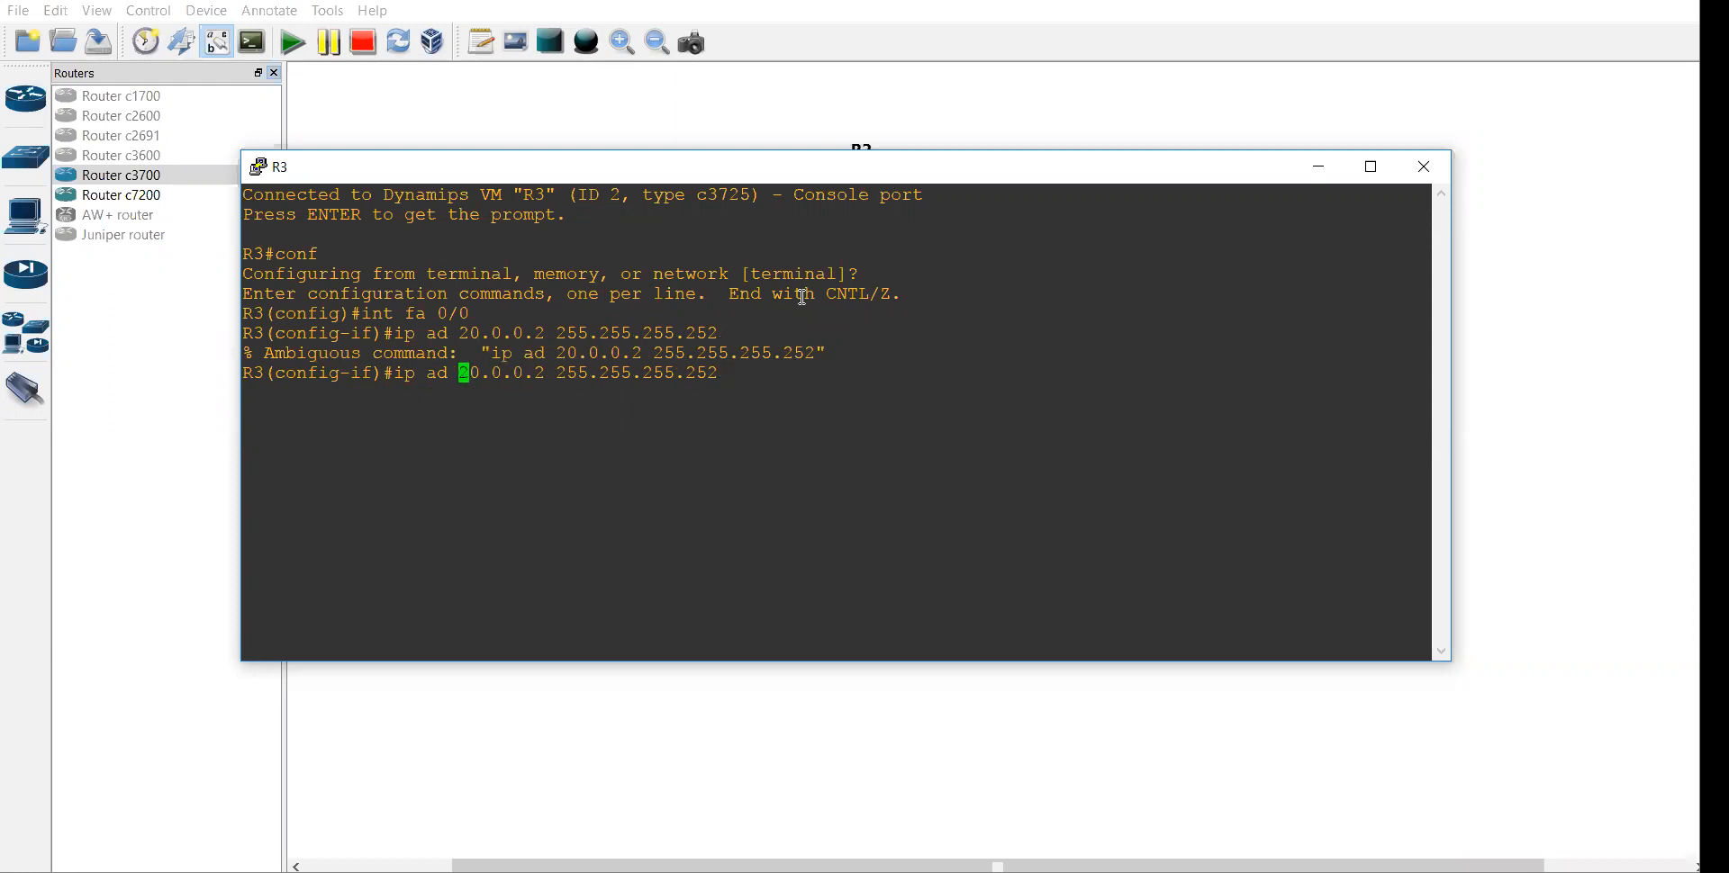
type("d")
key("Return")
key("Return")
key("Return")
key("Return")
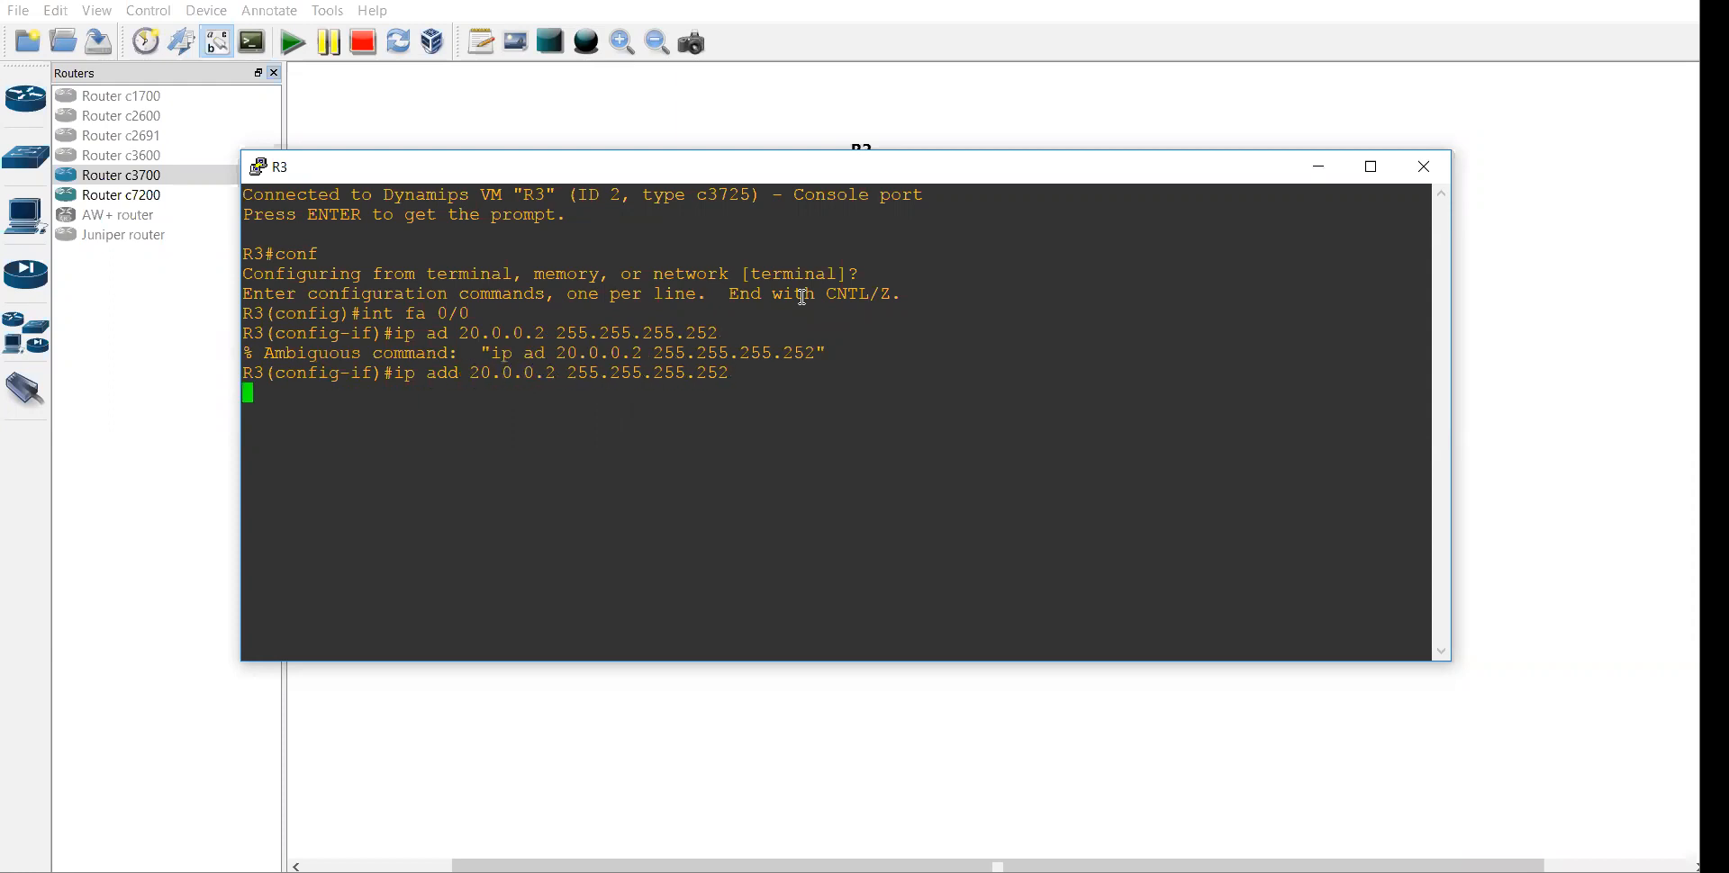
Enable R3's fa 0/0 with no shutdown, exit interface configuration, then clear R3's console and the Routers device list from view
type("no")
key("Tab")
key("Return")
type("ex")
key("Return")
key("Return")
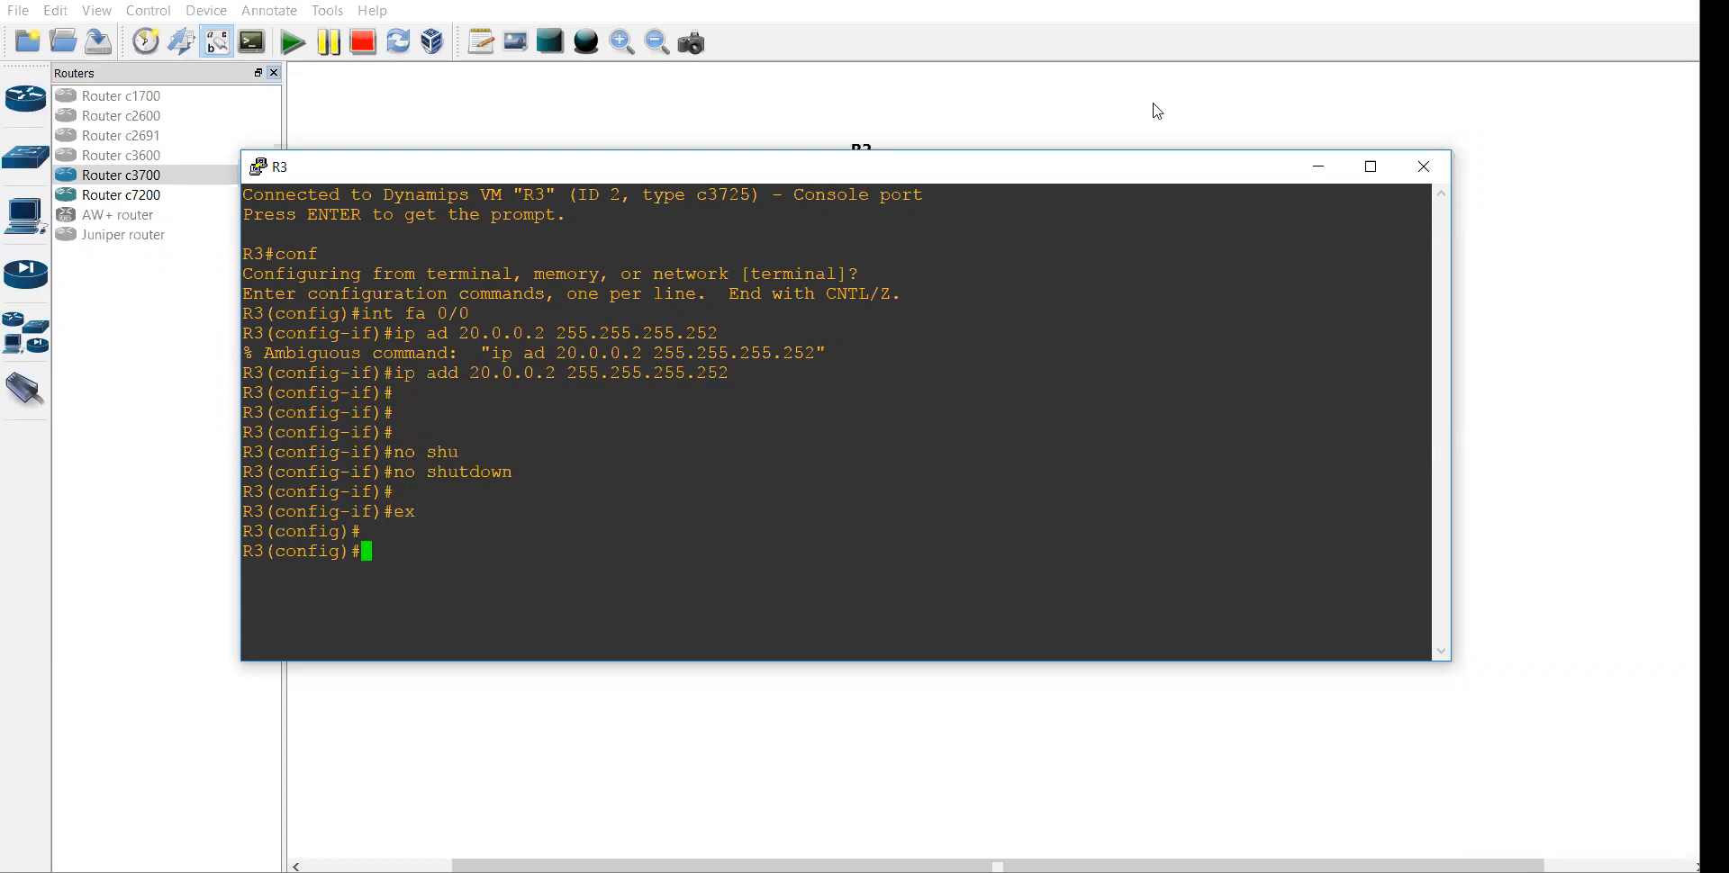
left_click(1318, 167)
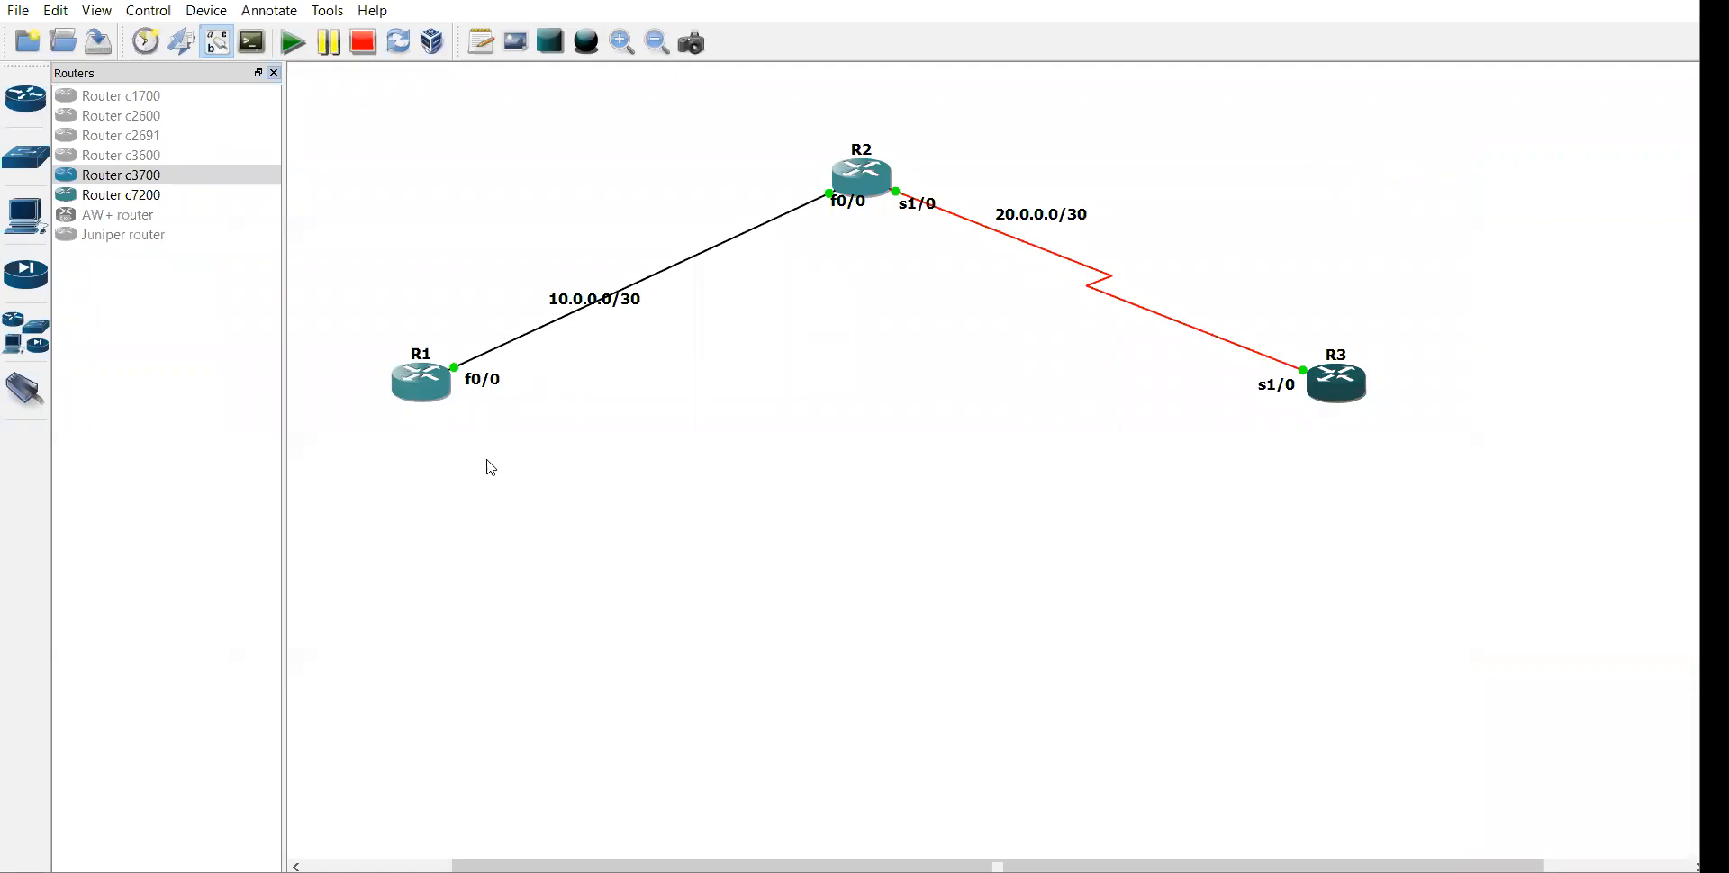
left_click(274, 73)
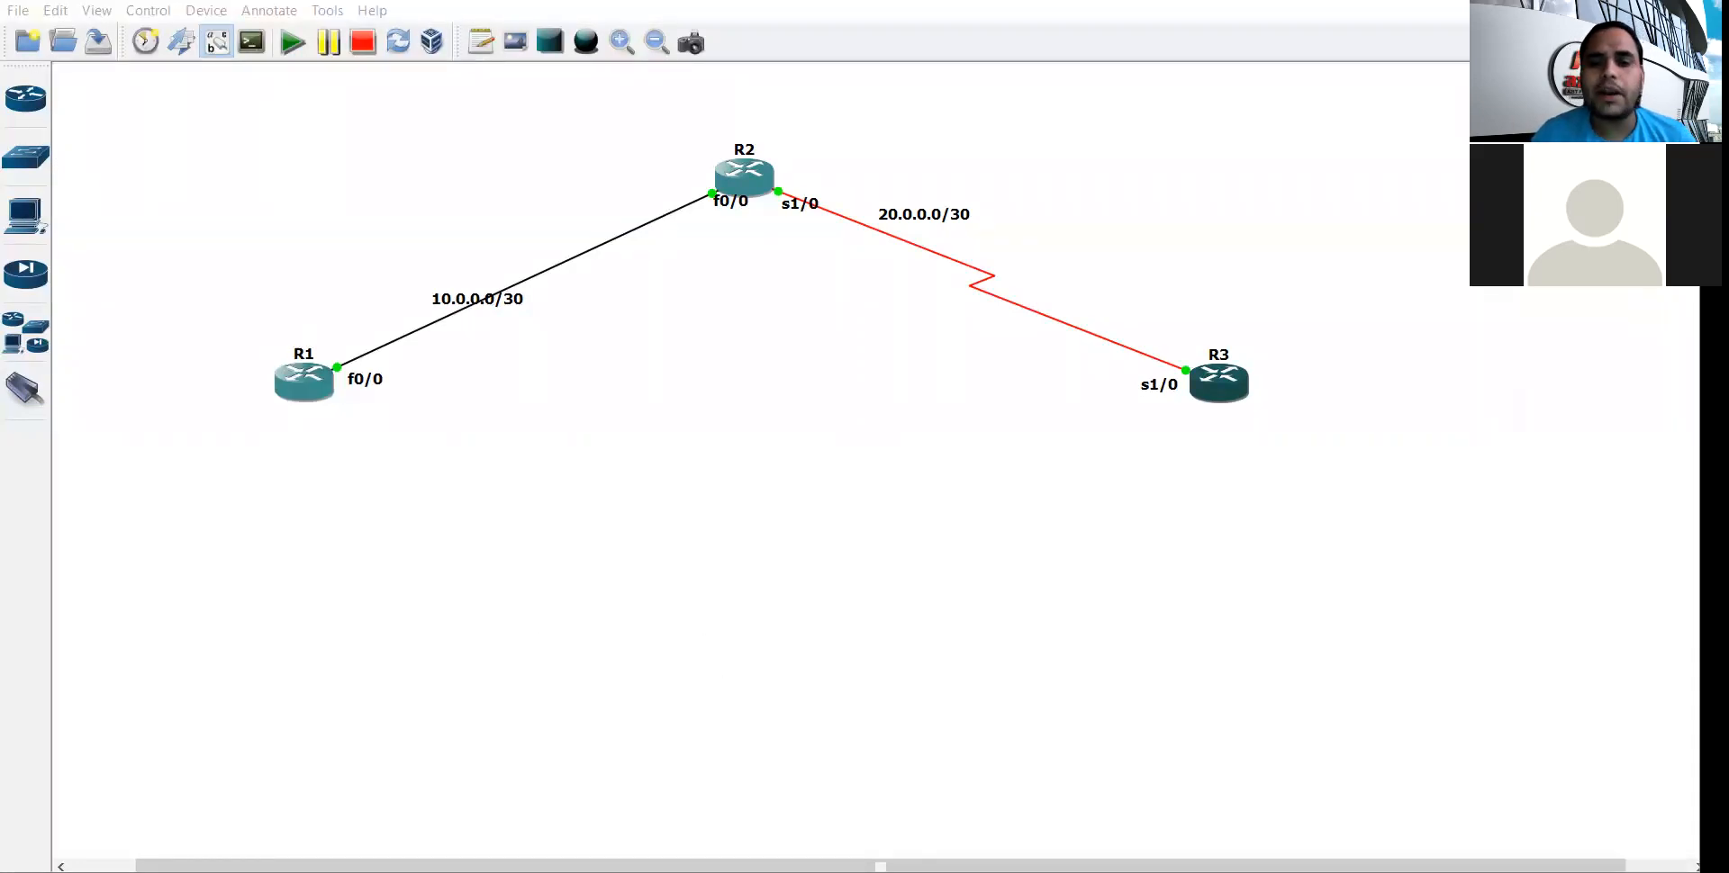
Open R1's console from the topology and display its IP routing table with do sh ip ro
left_click(456, 375)
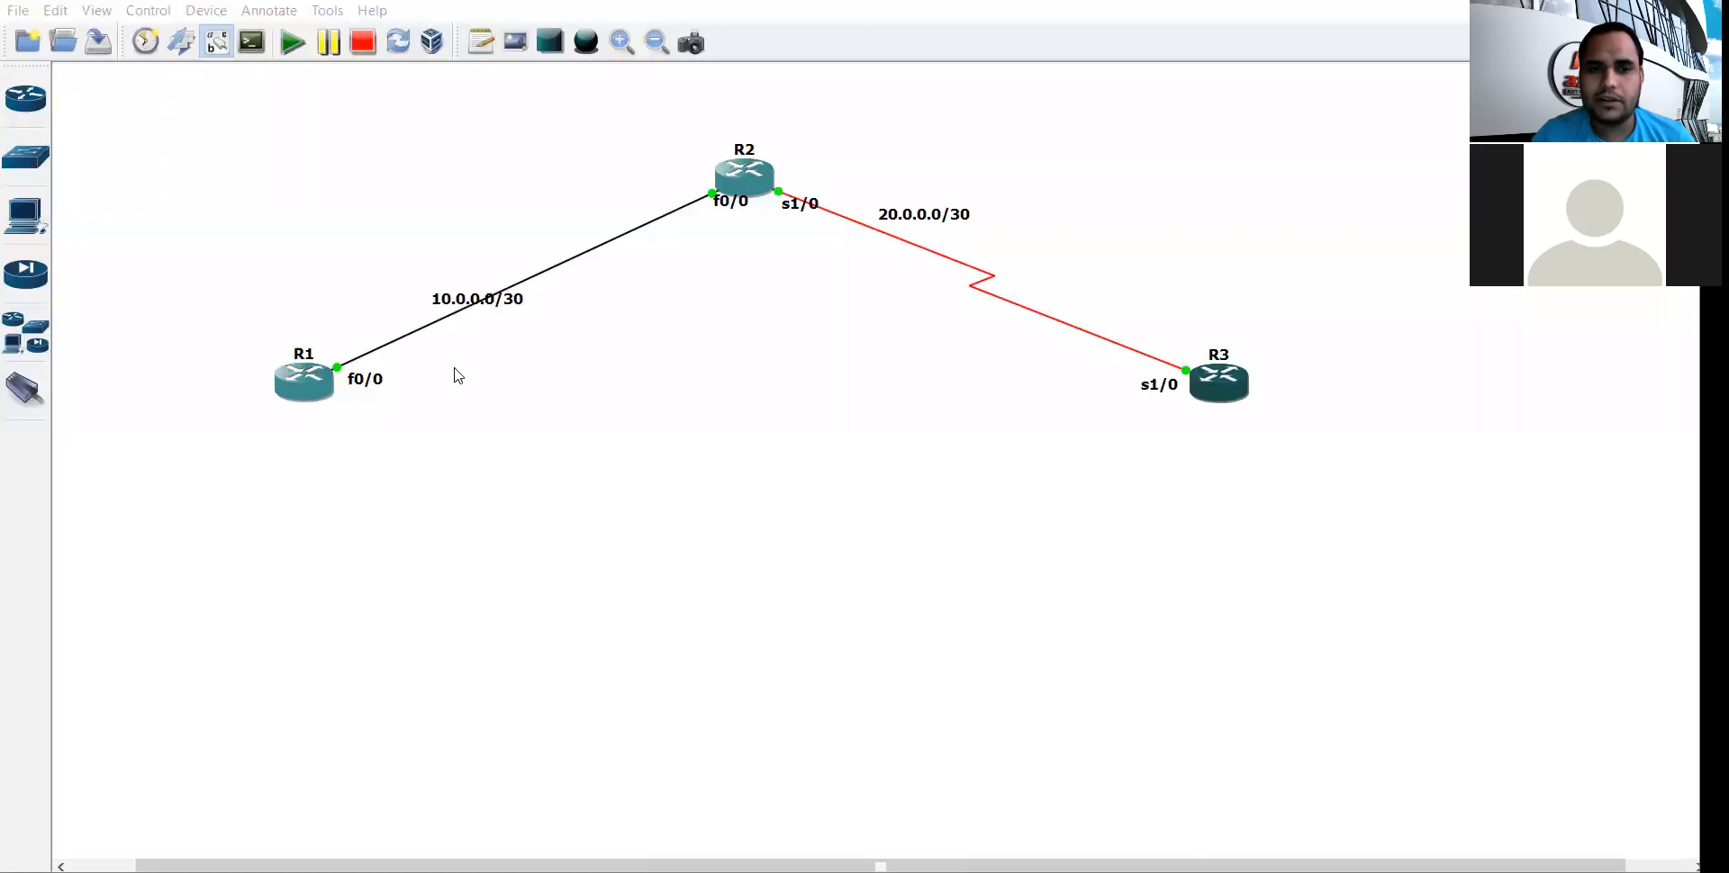
double_click(314, 393)
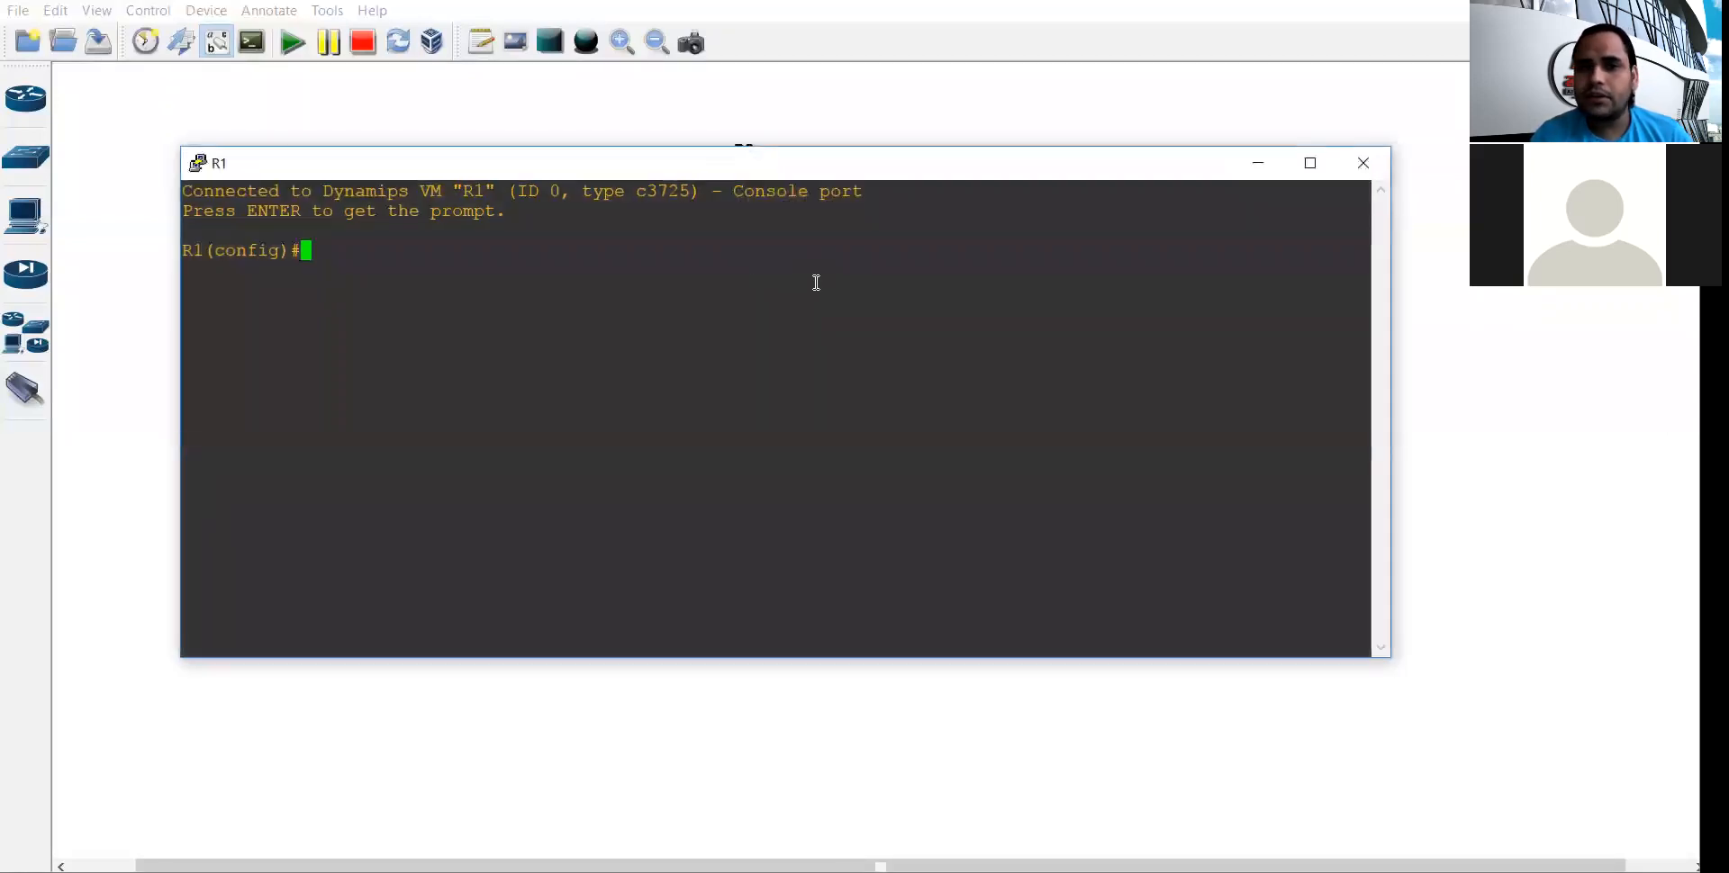
type("do sh ip ro")
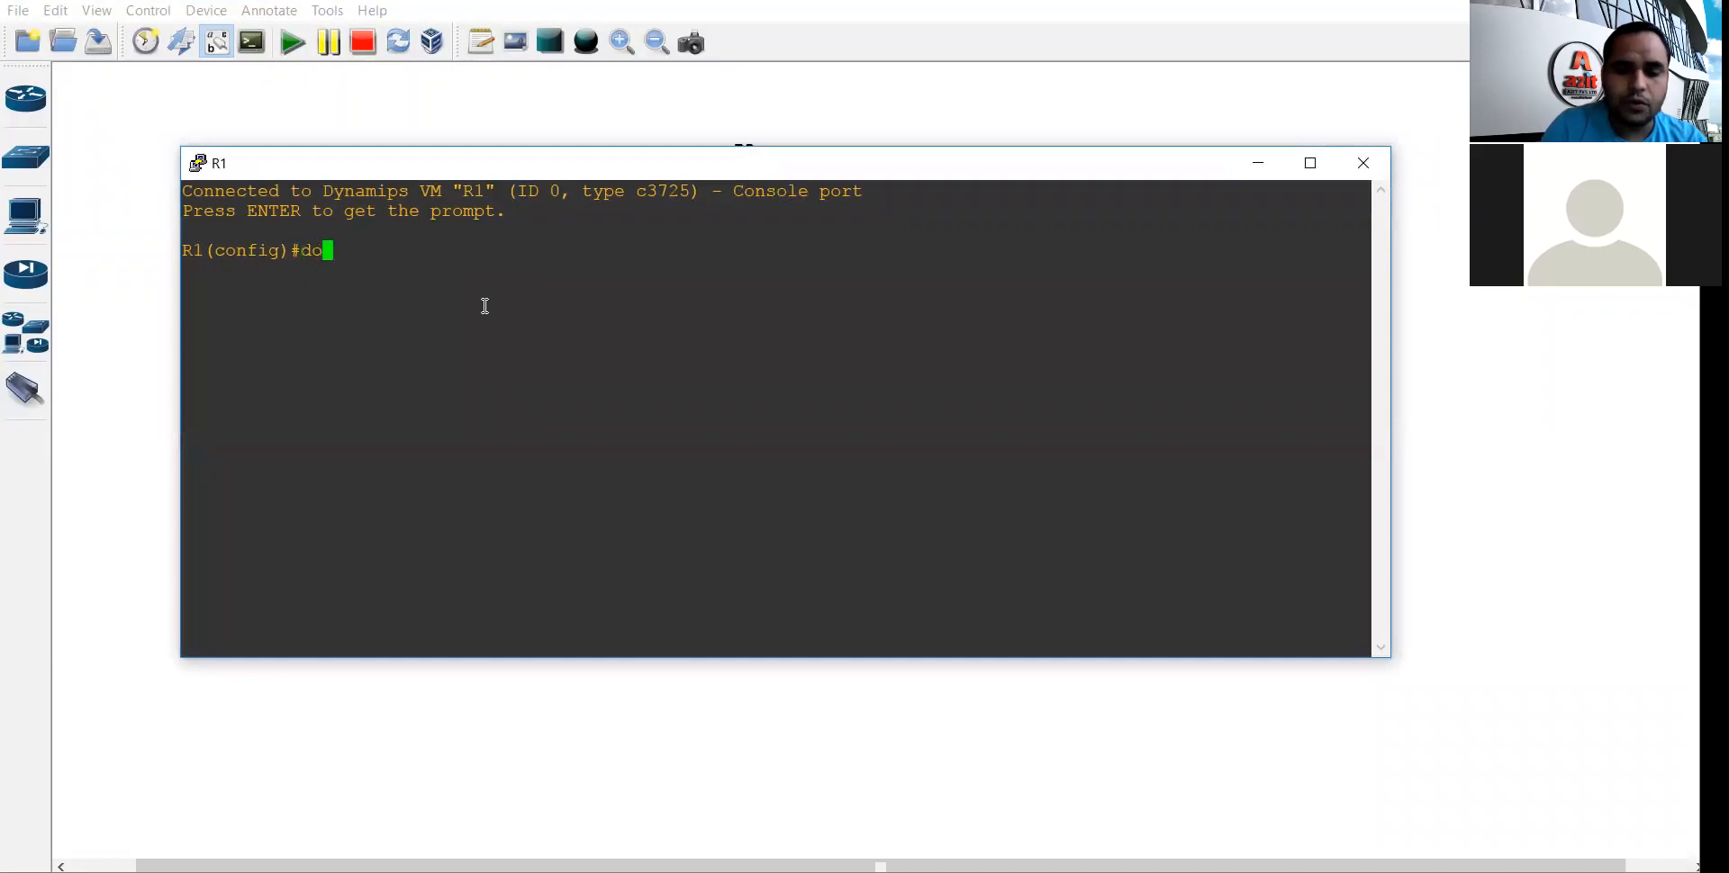
key("Return")
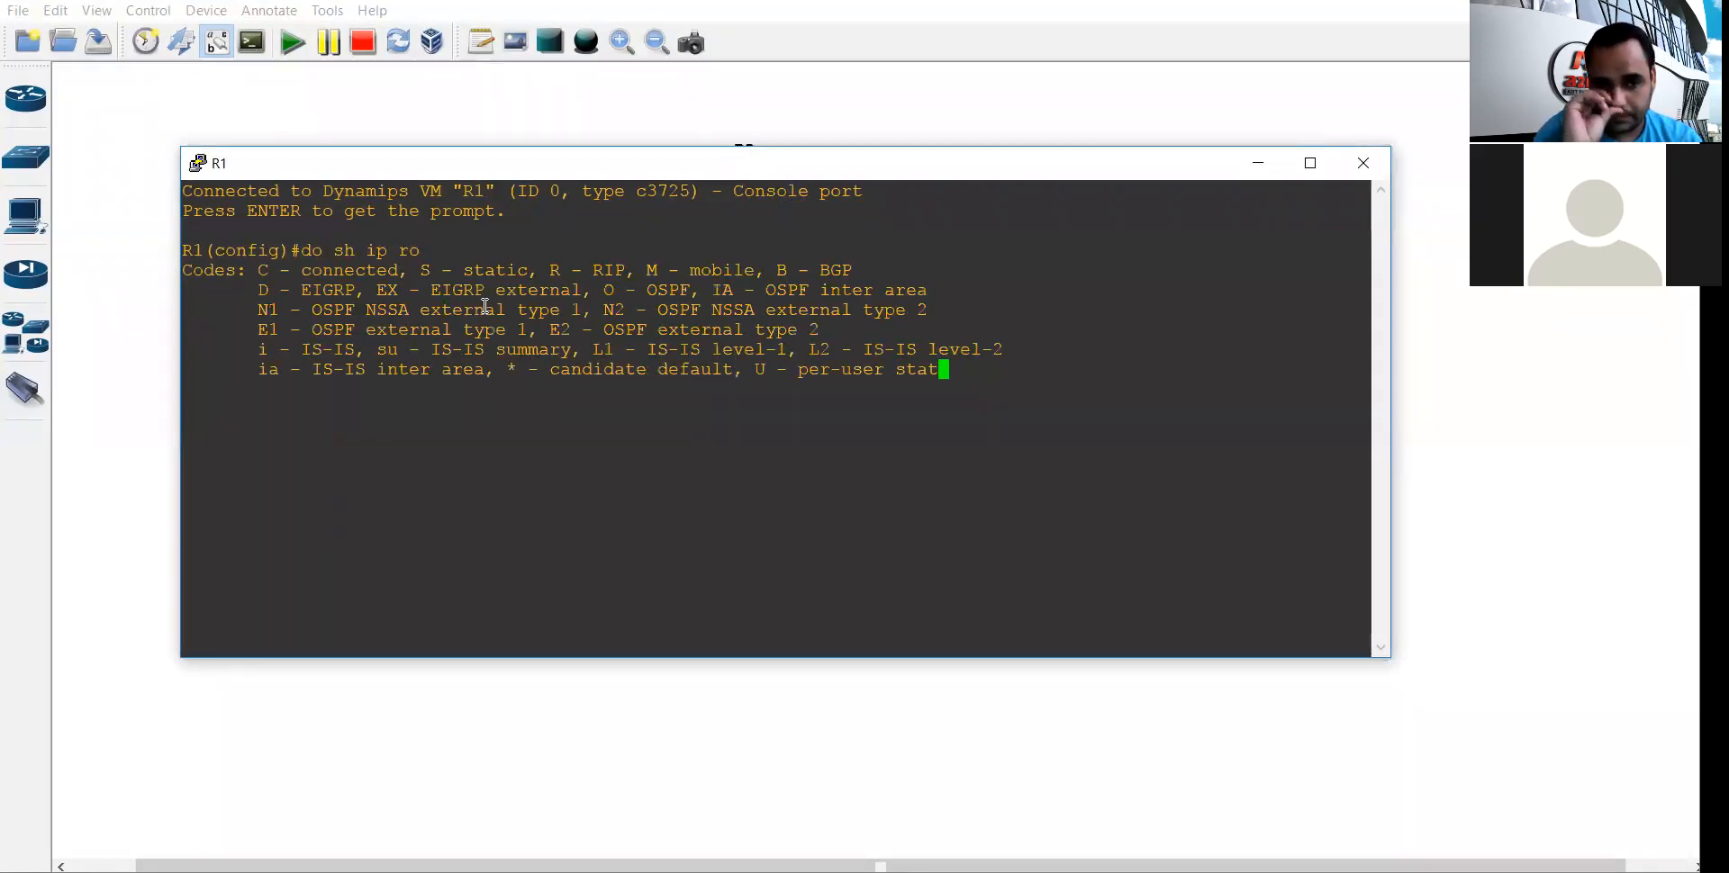
Start RIP routing on R1 with router rip and advertise network 10.0.0.0
type("ro")
key("Tab")
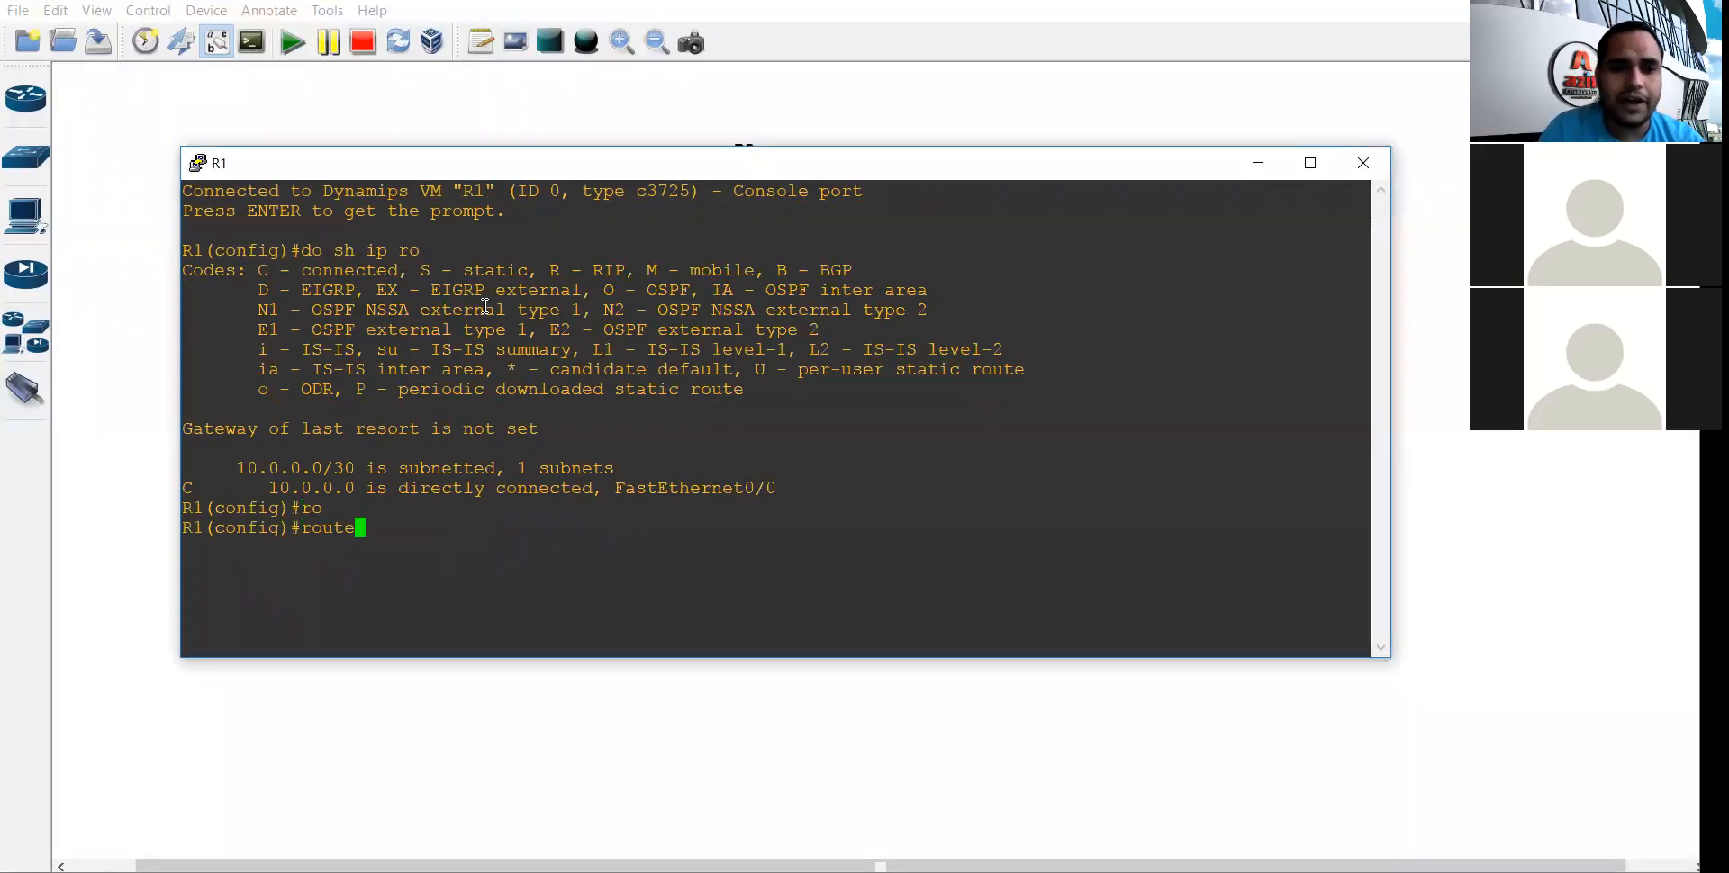
type("r")
key("Tab")
type("r")
key("Tab")
key("Return")
type("net 10.0.0.0")
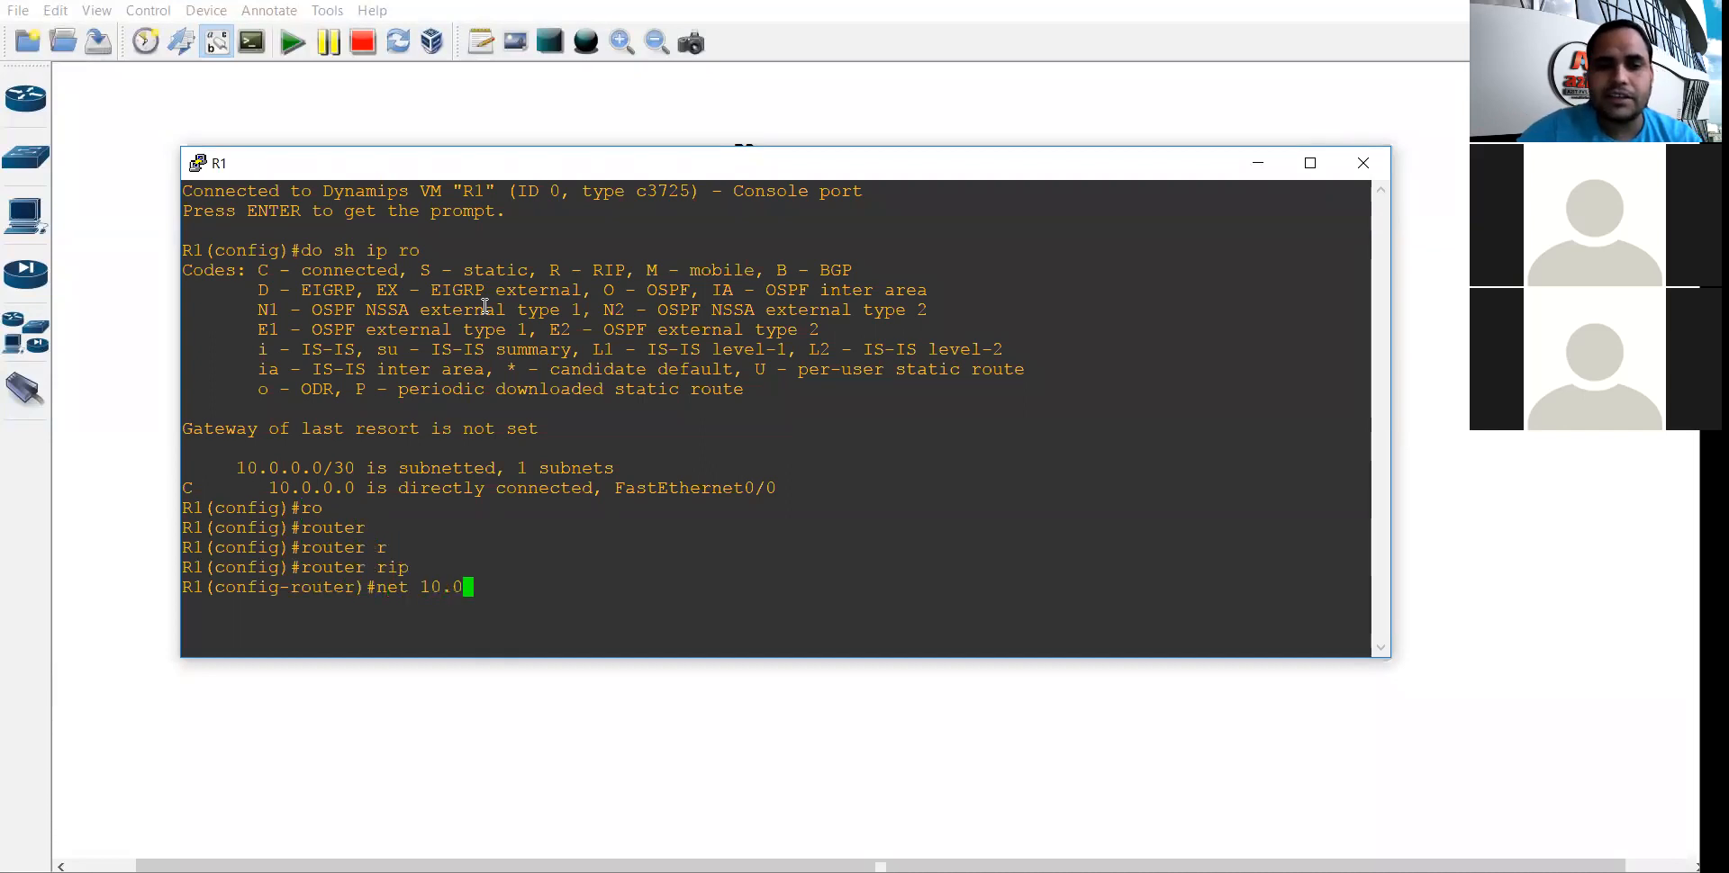
key("Return")
Set R1's RIP to version 2, turn off auto-summary and minimize the console
type("ver")
key("Tab")
type("2")
key("Return")
type("no au")
key("Tab")
key("Return")
key("Return")
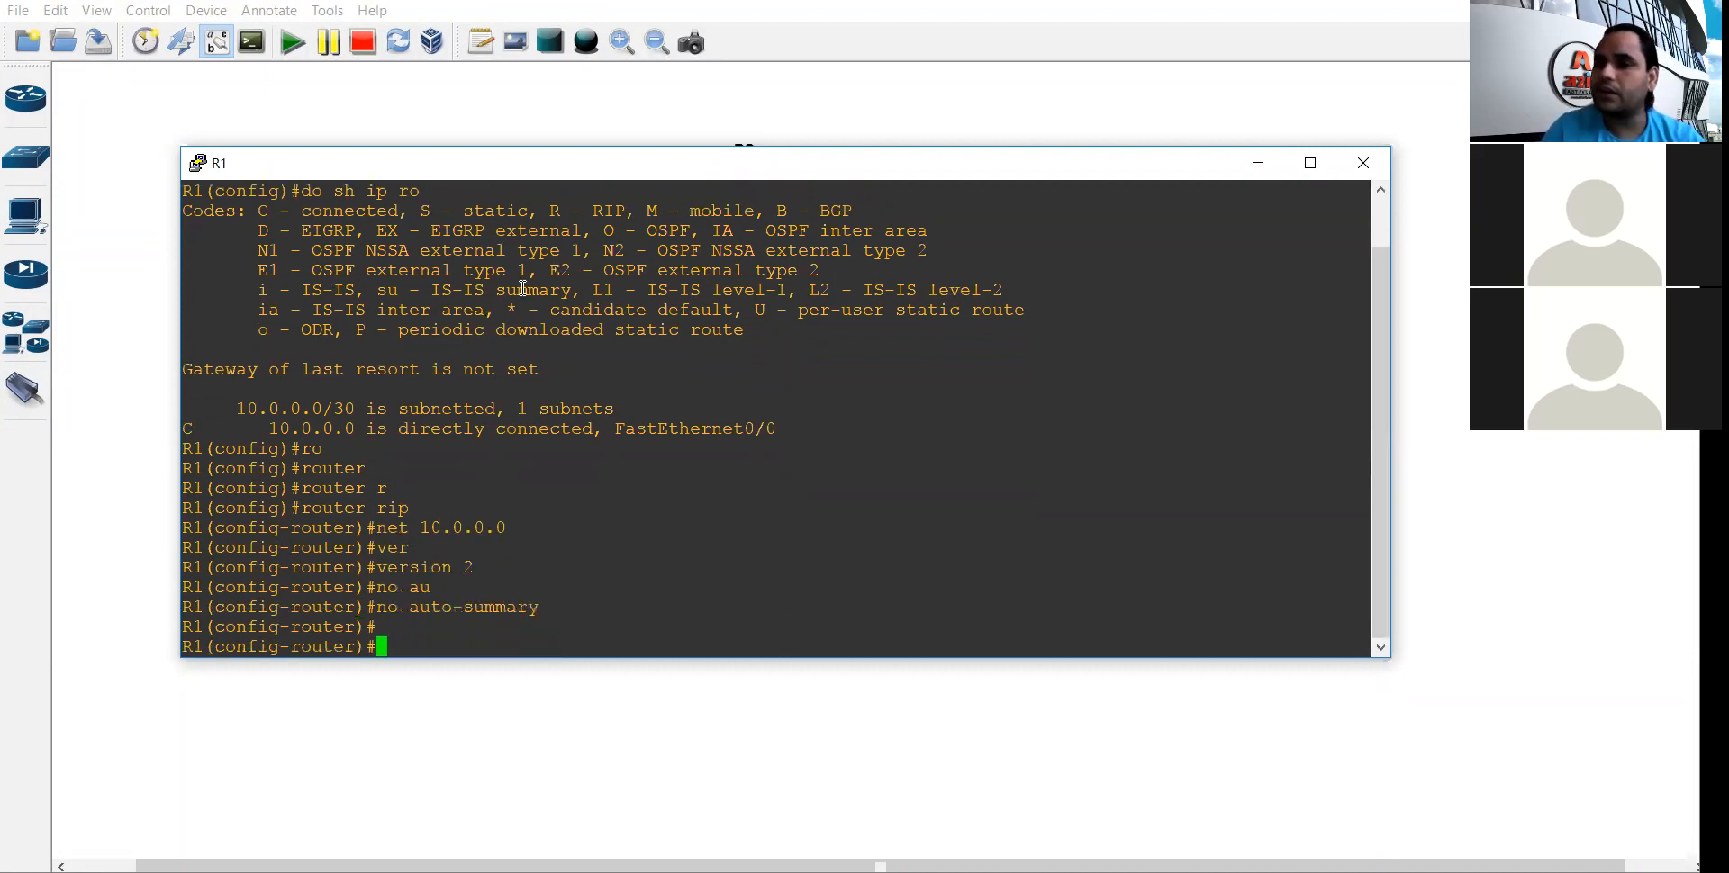
left_click(1258, 163)
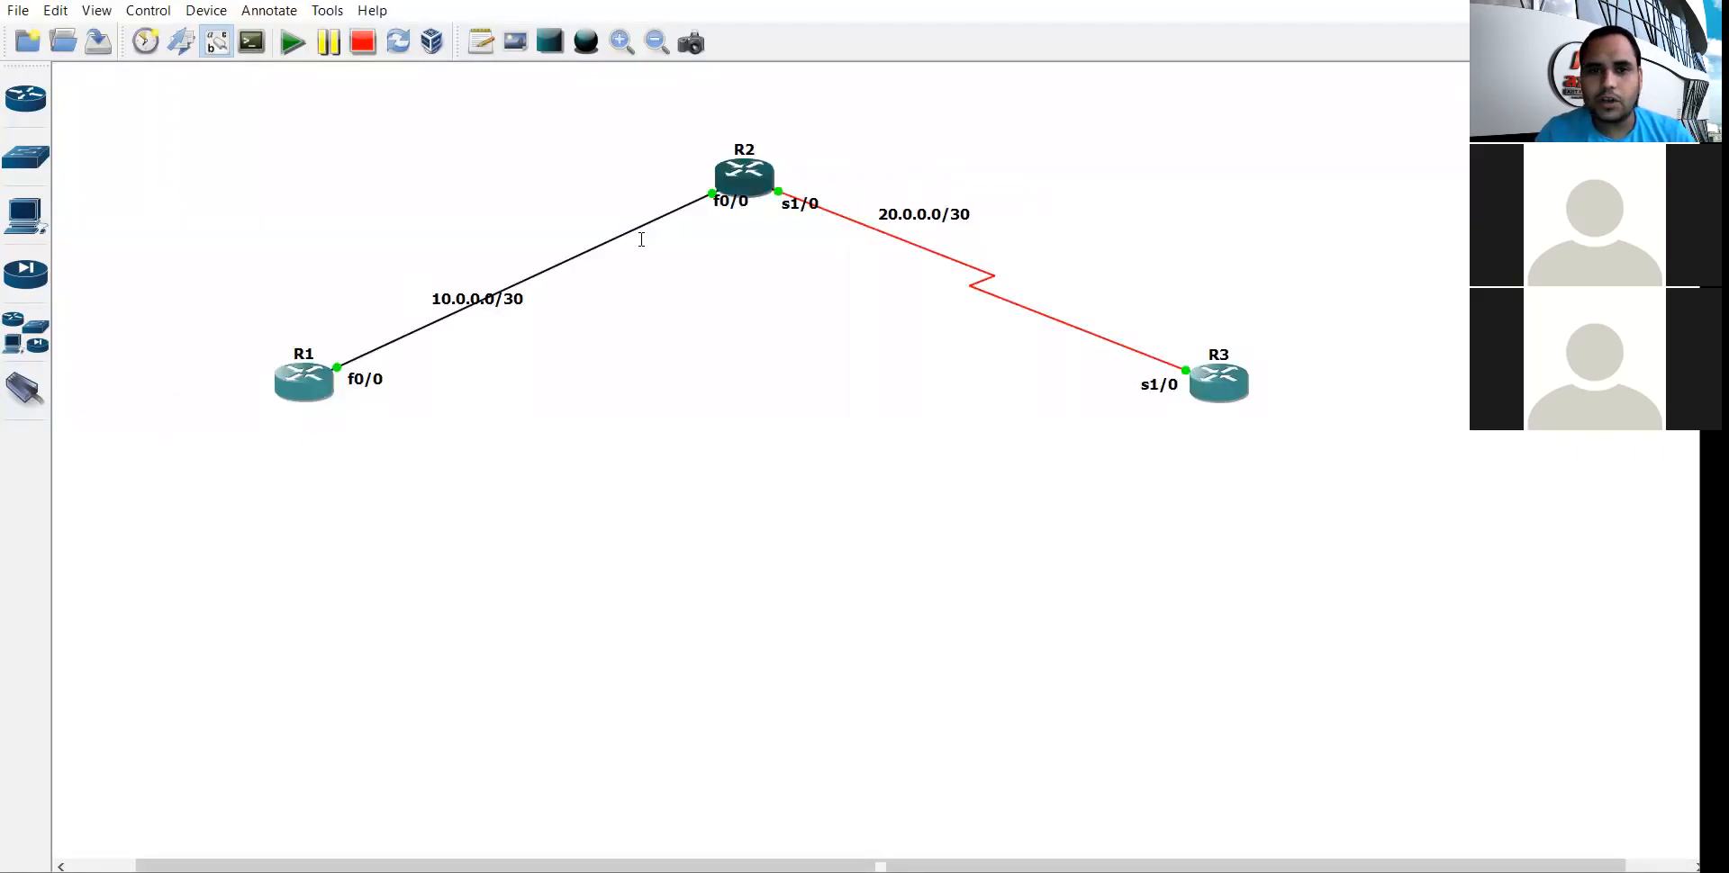
Bring up R2's console, start RIP routing and advertise networks 10.0.0.0 and 20.0.0.0
key("alt+Tab")
type("ro")
key("Tab")
key("Tab")
type("r")
key("Tab")
key("Return")
type("net 10.0.0.0")
key("Return")
type("net 20.0.0.0")
key("Return")
Set R2's RIP to version 2 and turn off auto-summary
type("ver 2")
key("Return")
type("no a")
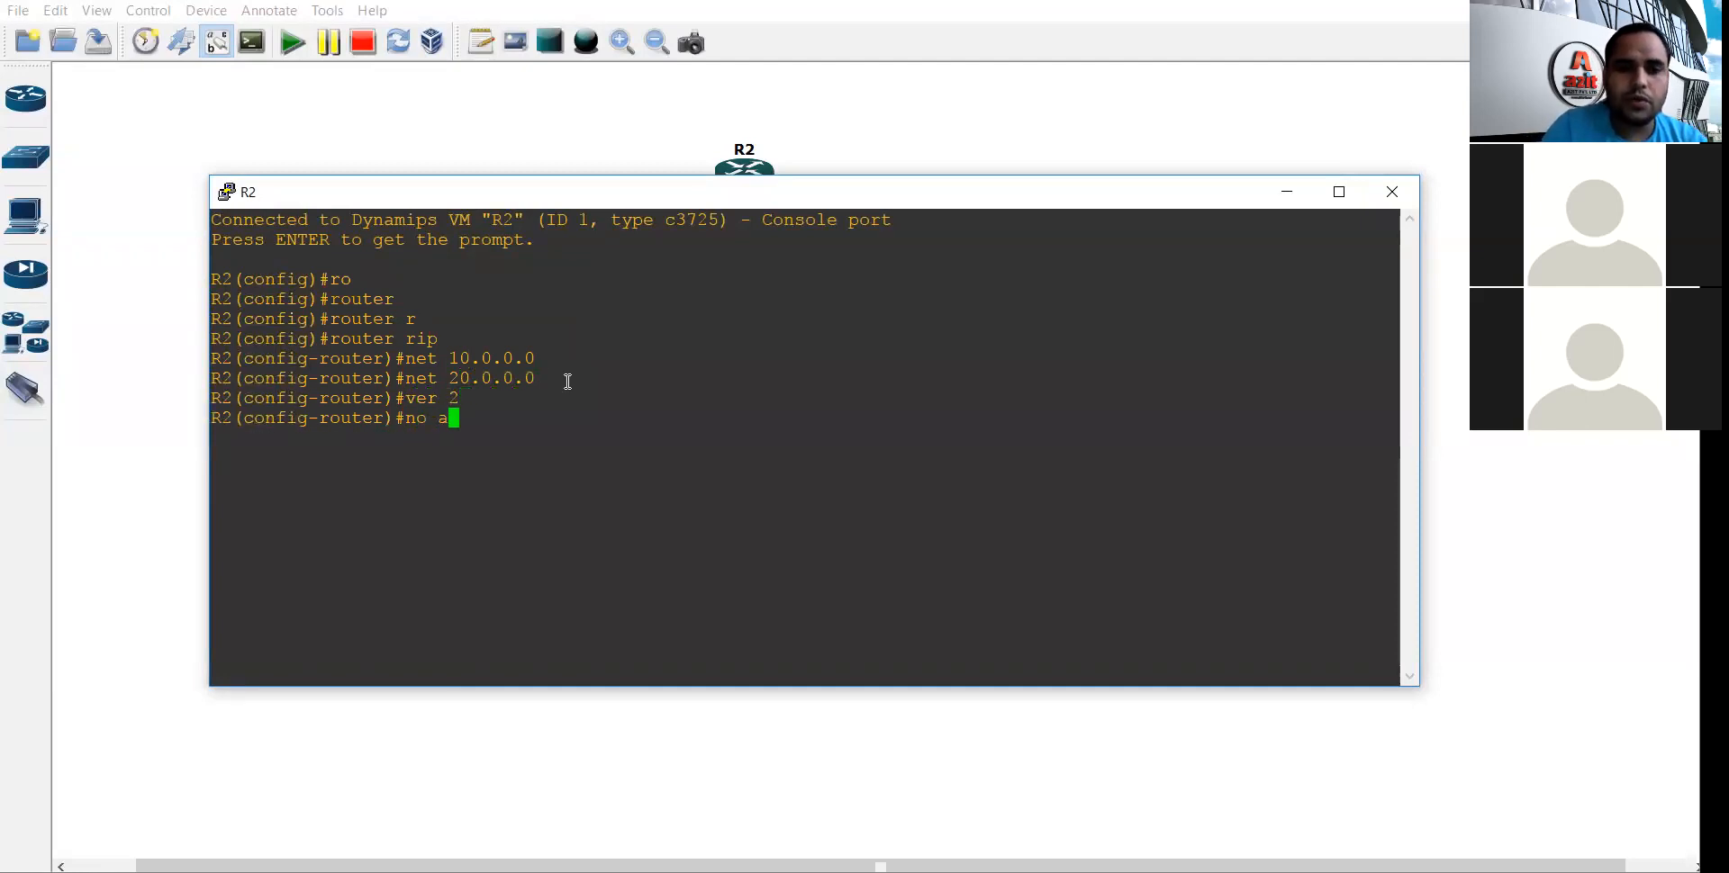
type("u")
key("Tab")
key("Return")
key("Return")
Bring up R3's console, start RIP routing with router rip and advertise network 20.0.0.0
left_click(842, 169)
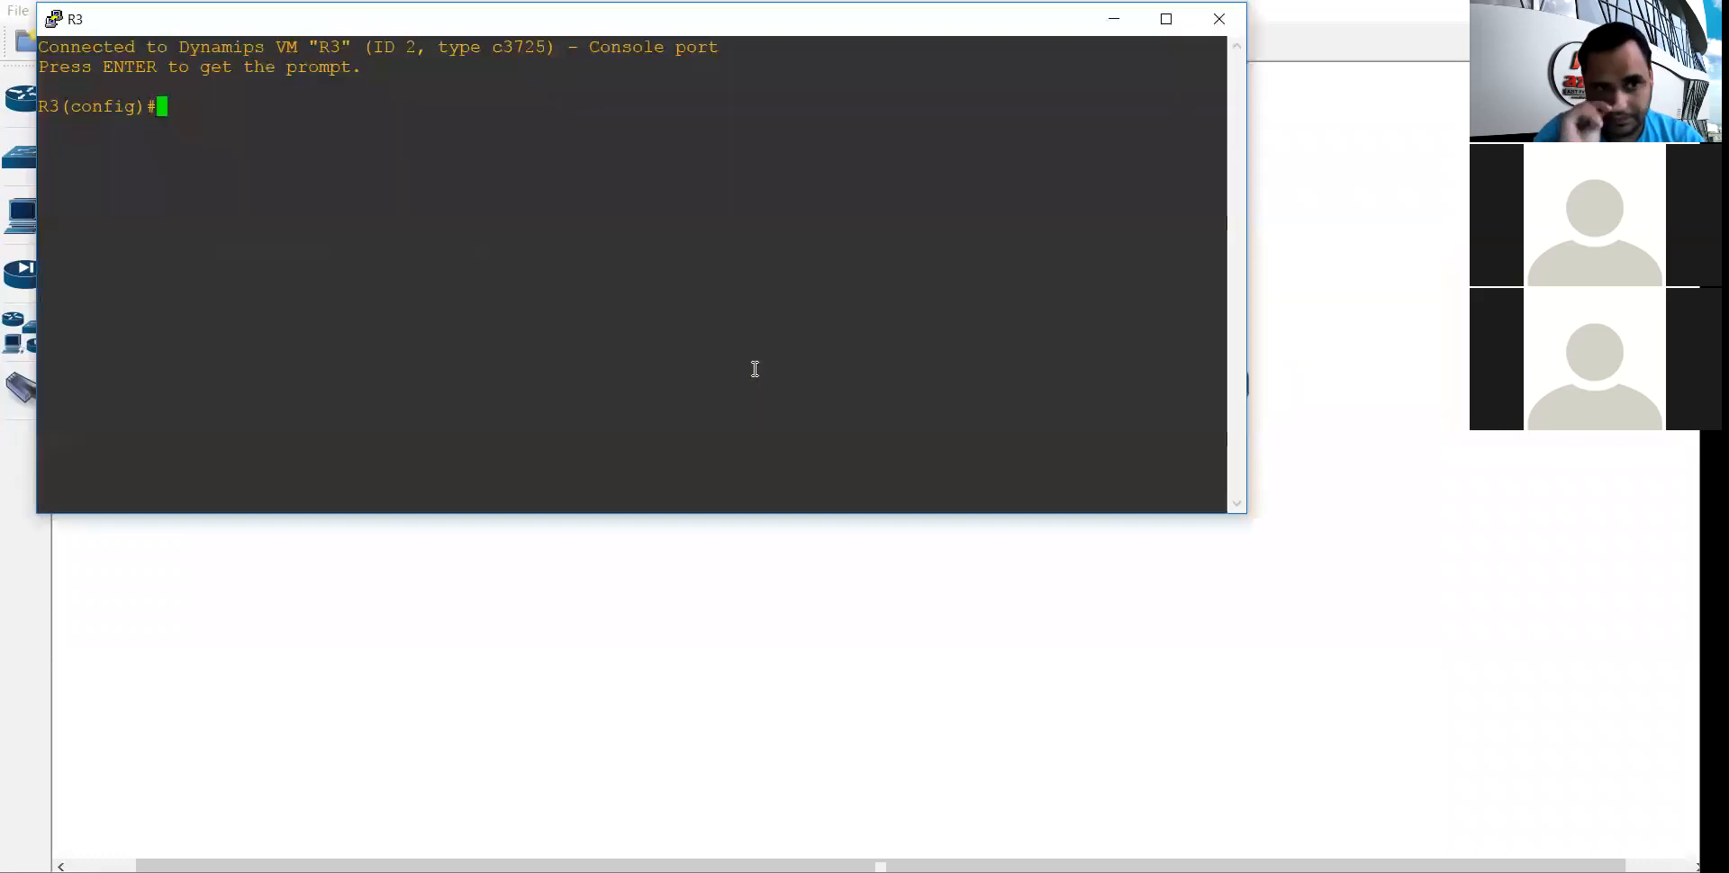
type("ro")
key("Tab")
type("uter")
key("Tab")
type("r")
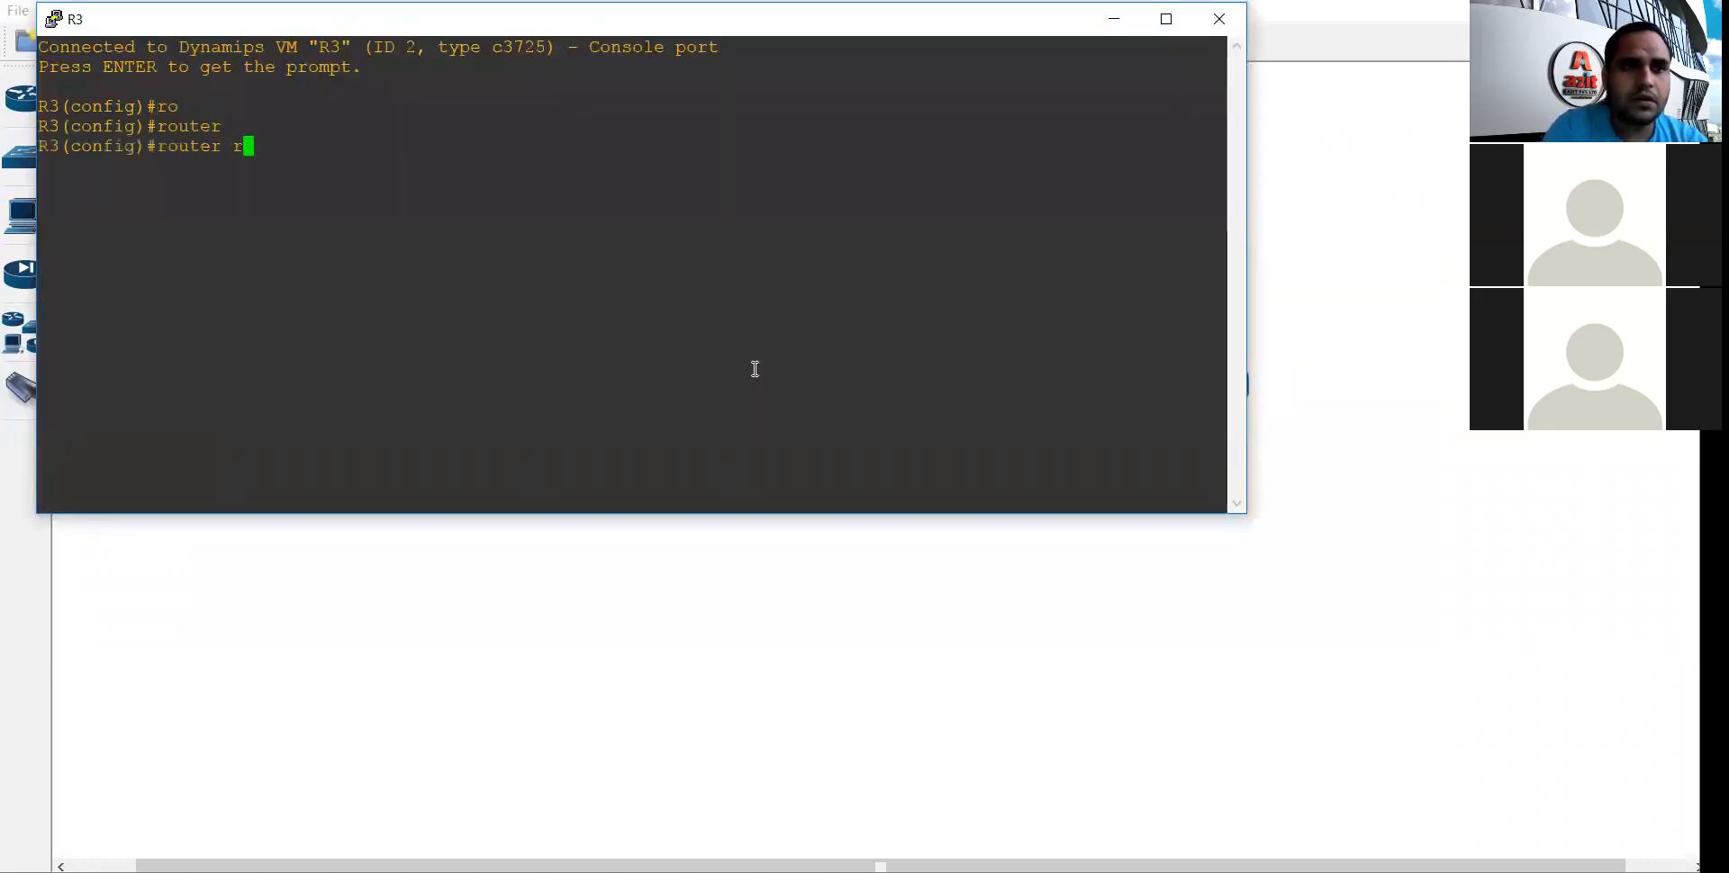
key("Tab")
key("Return")
type("net 20.0.0.0")
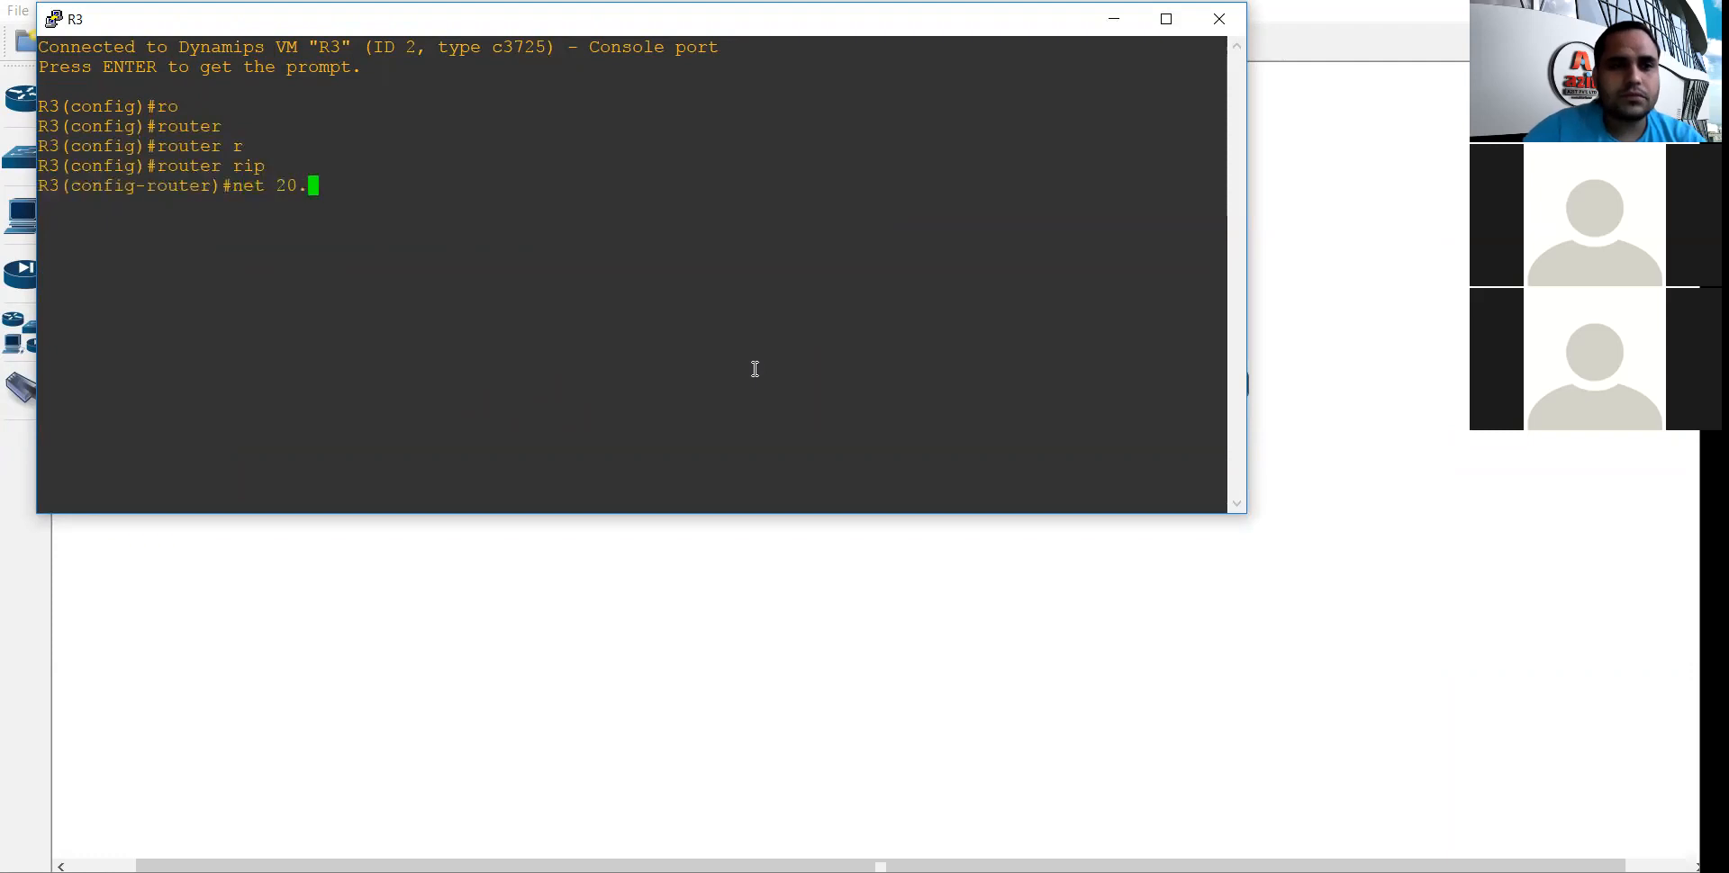
key("Return")
Set R3's RIP to version 2 and turn off auto-summary
type("ver 2")
key("Return")
type("no au")
key("Tab")
key("Return")
key("Return")
Leave R3's configuration mode for the privileged prompt and close its console window
key("ctrl+z")
key("ctrl+z")
key("ctrl+z")
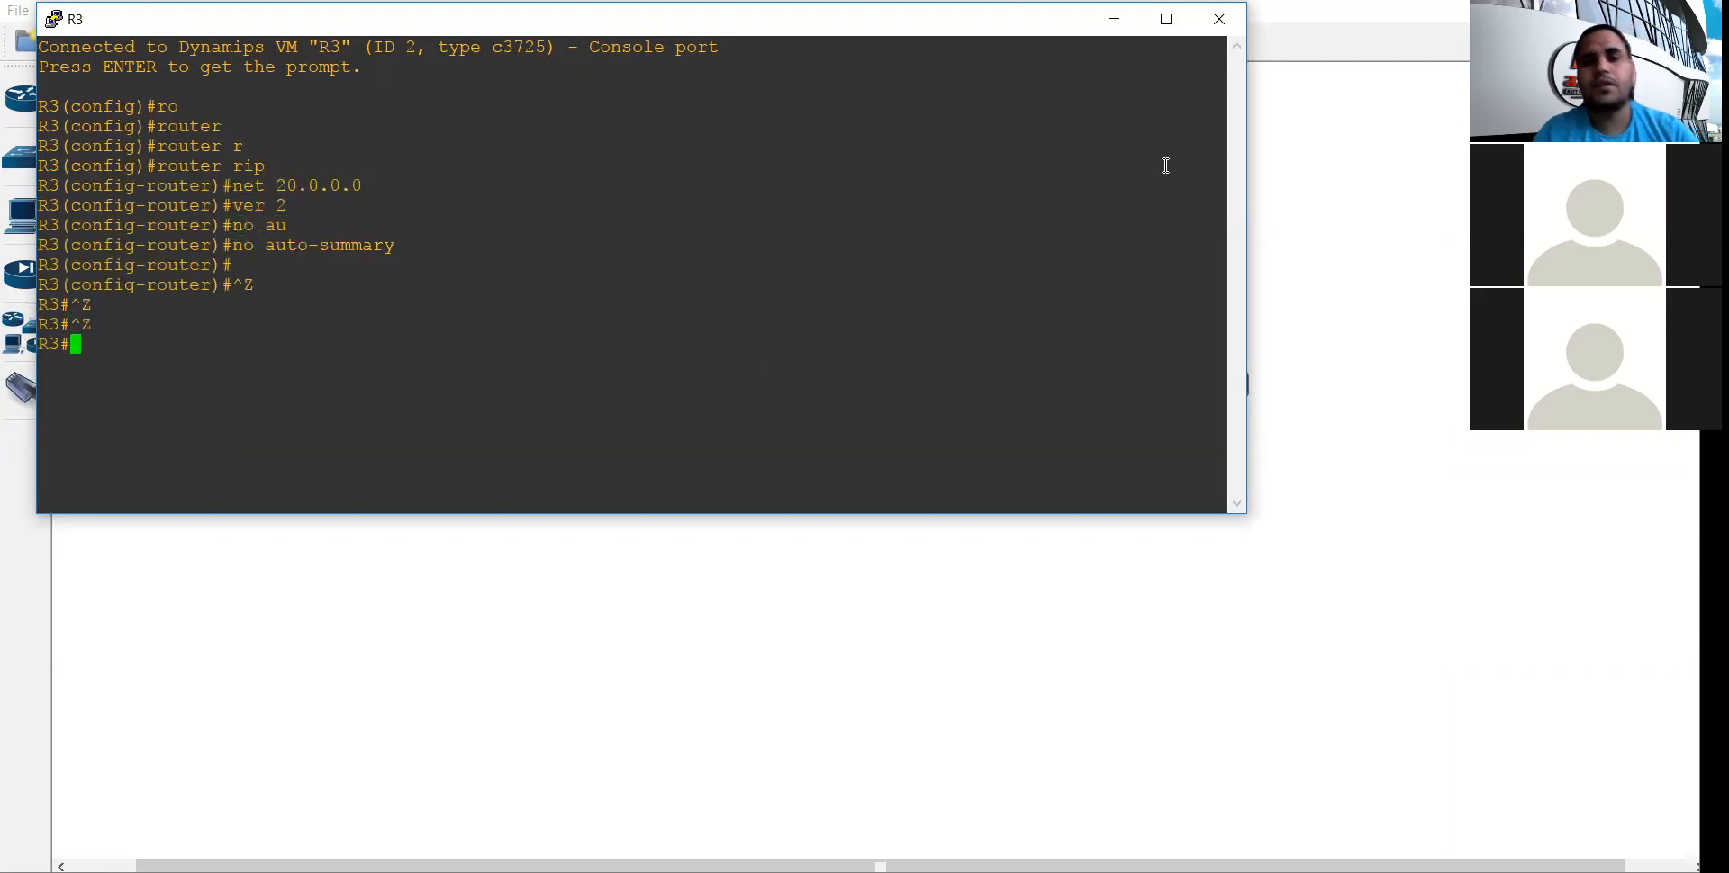
left_click(1219, 18)
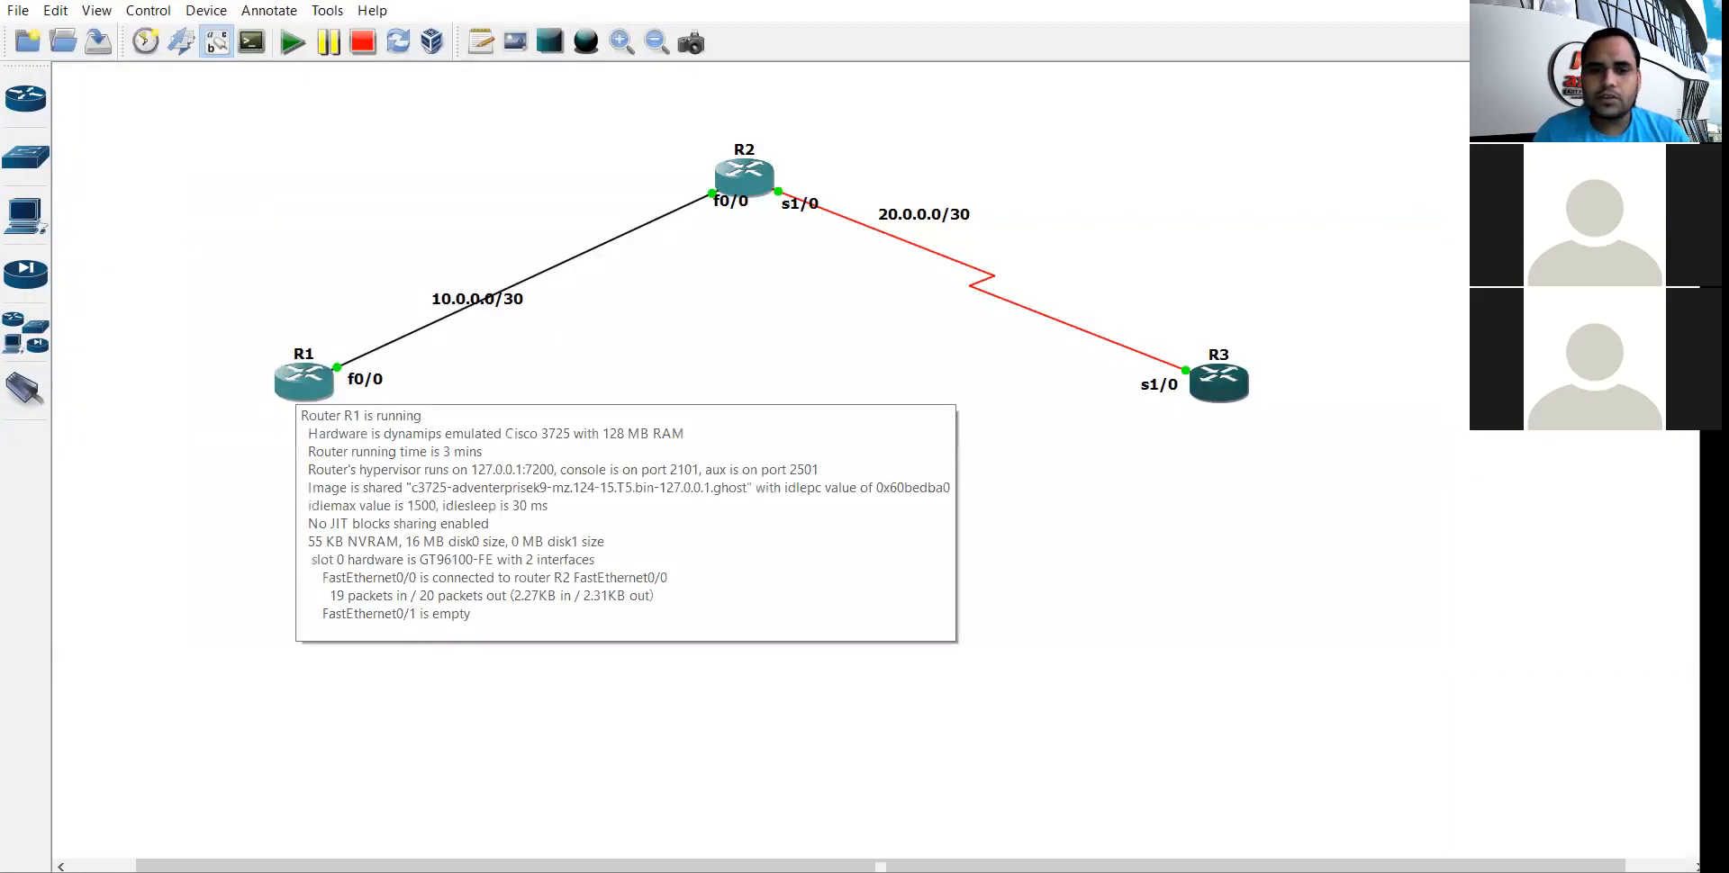
Bring up R1's console, leave configuration mode and display the IP routing table to examine the RIP route to 20.0.0.0
left_click(642, 815)
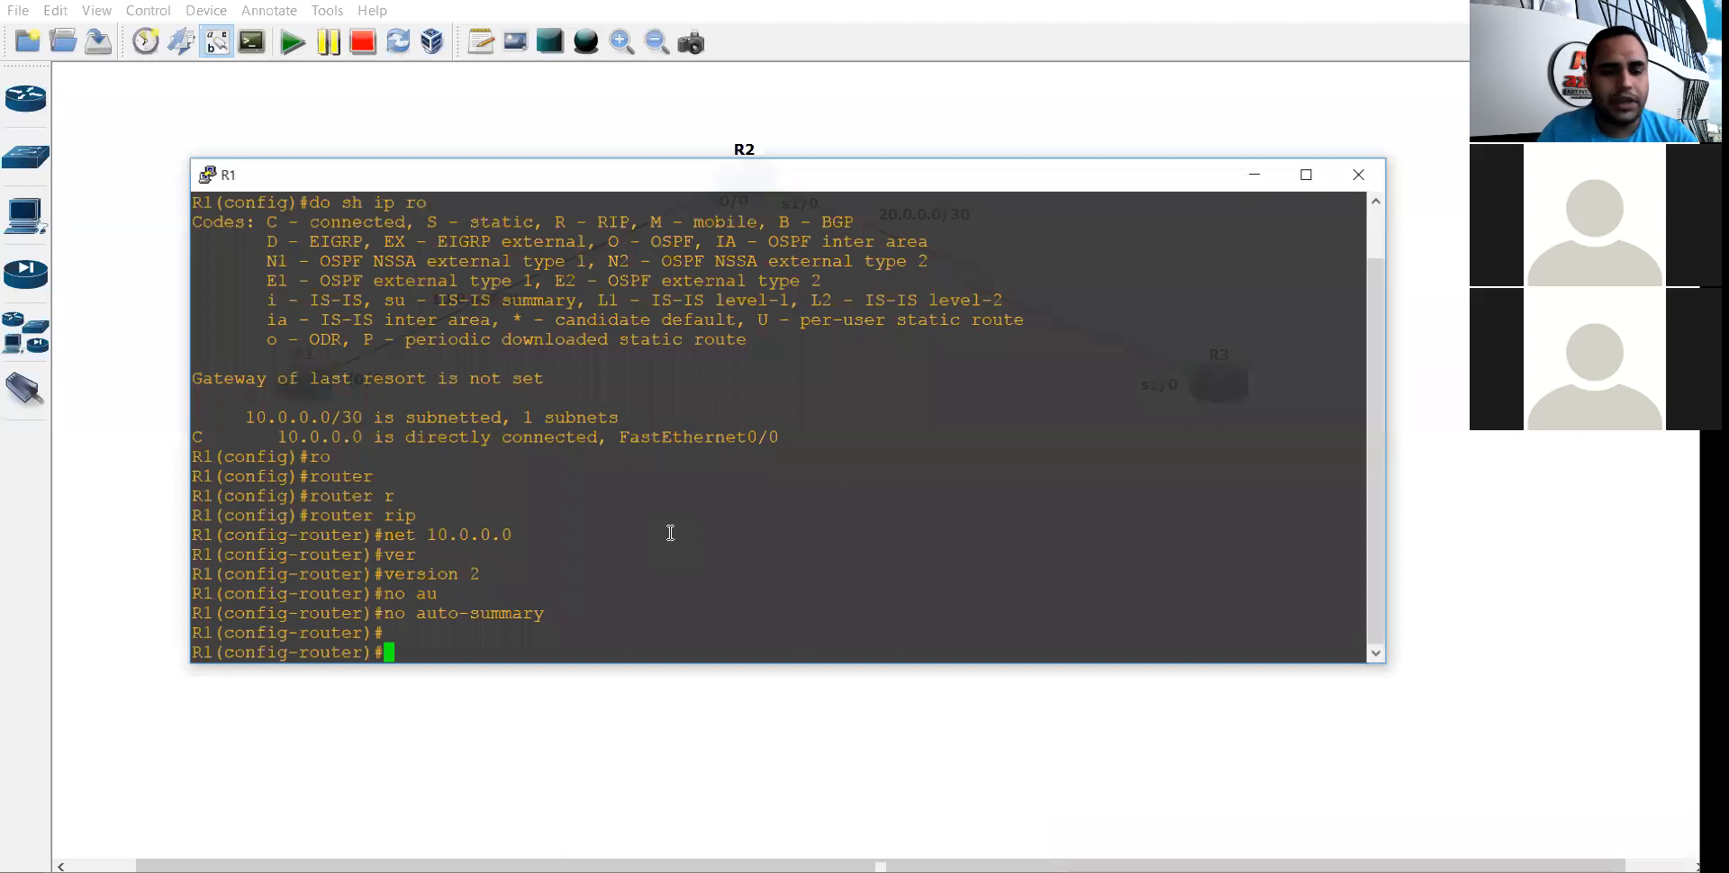
key("ctrl+z")
key("ctrl+z")
type("sh ip ro")
key("Return")
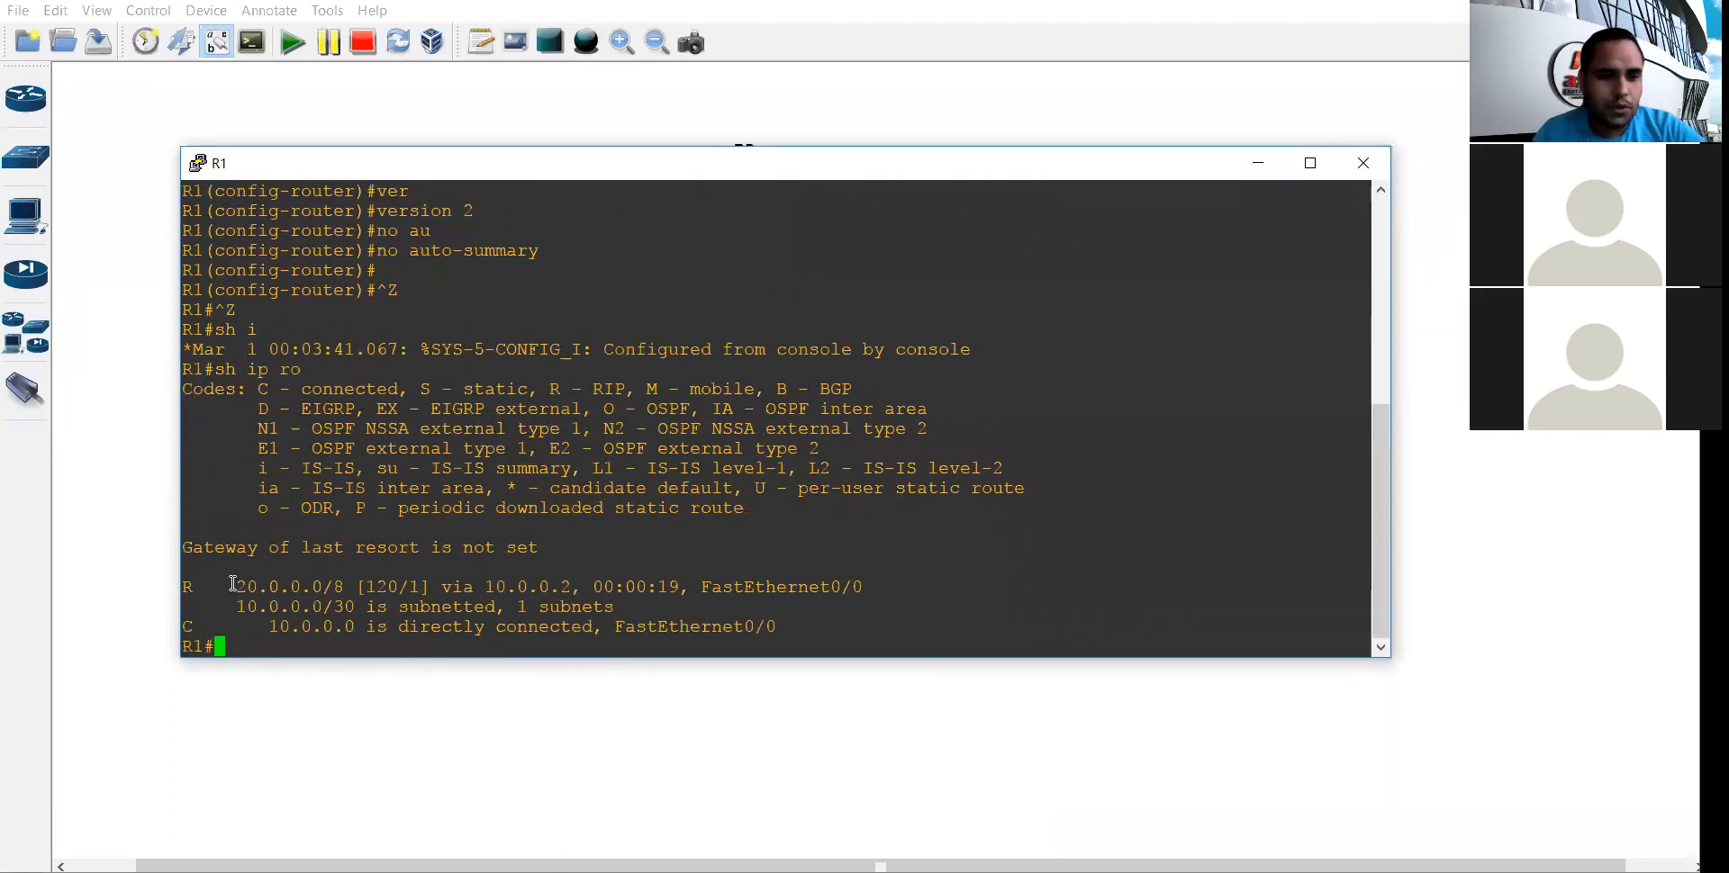
left_click_drag(227, 584, 350, 582)
left_click(509, 582)
Ping 20.0.0.1 from R1 and examine the echo reply marks
key("Return")
key("Return")
key("Return")
type("ping 20.0.0.1")
key("Return")
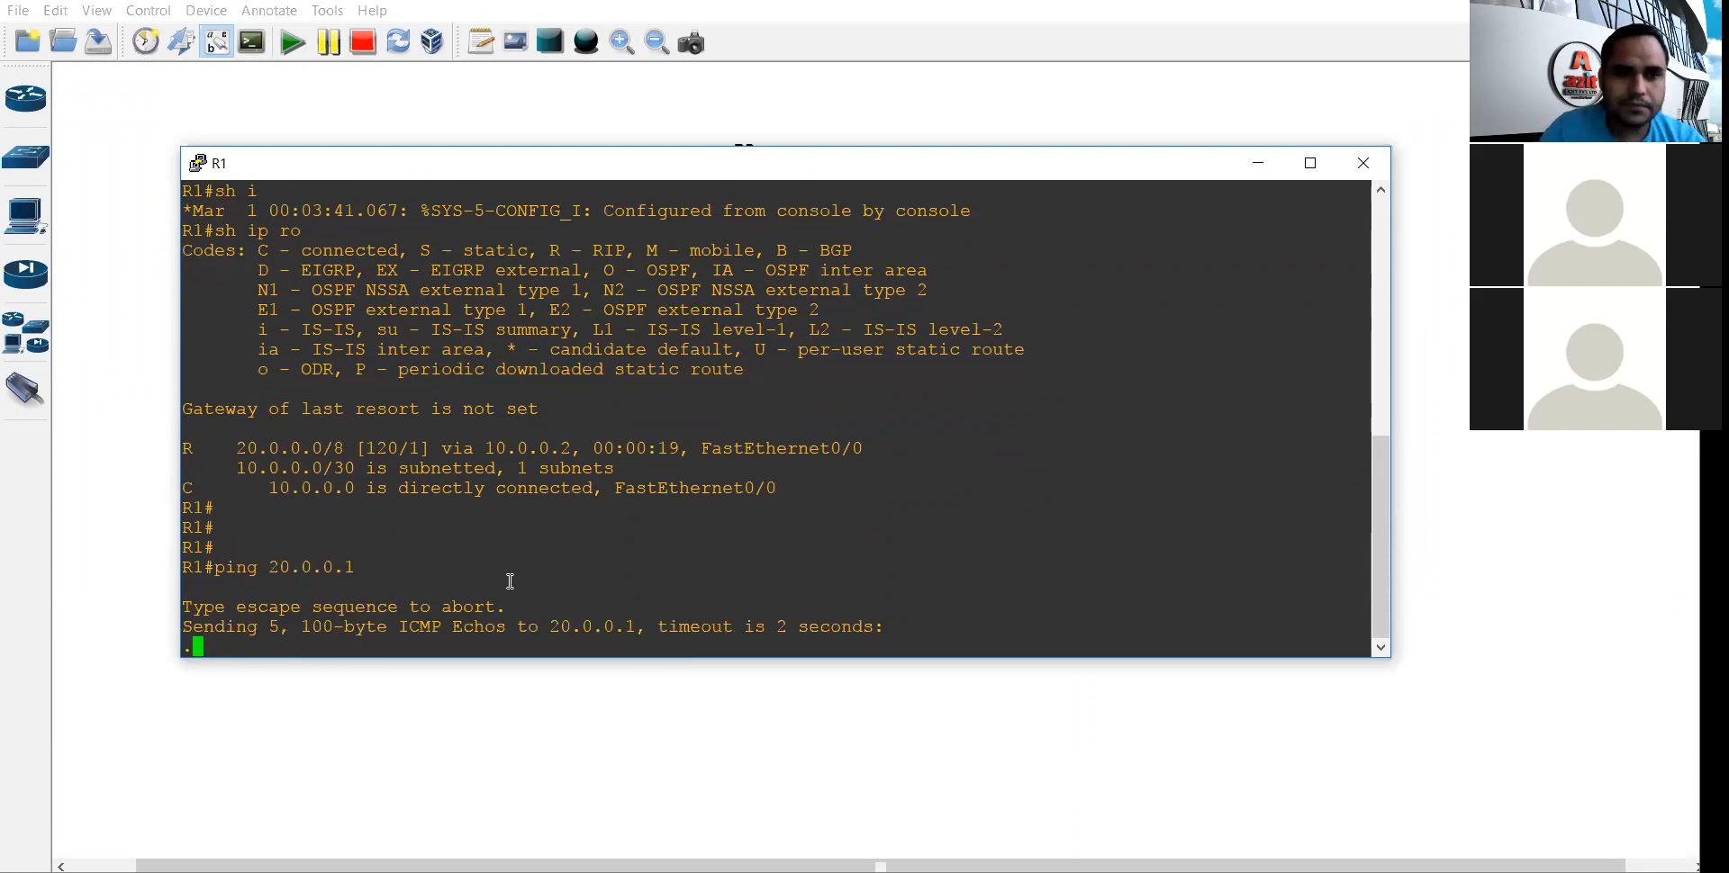
left_click_drag(200, 607, 189, 607)
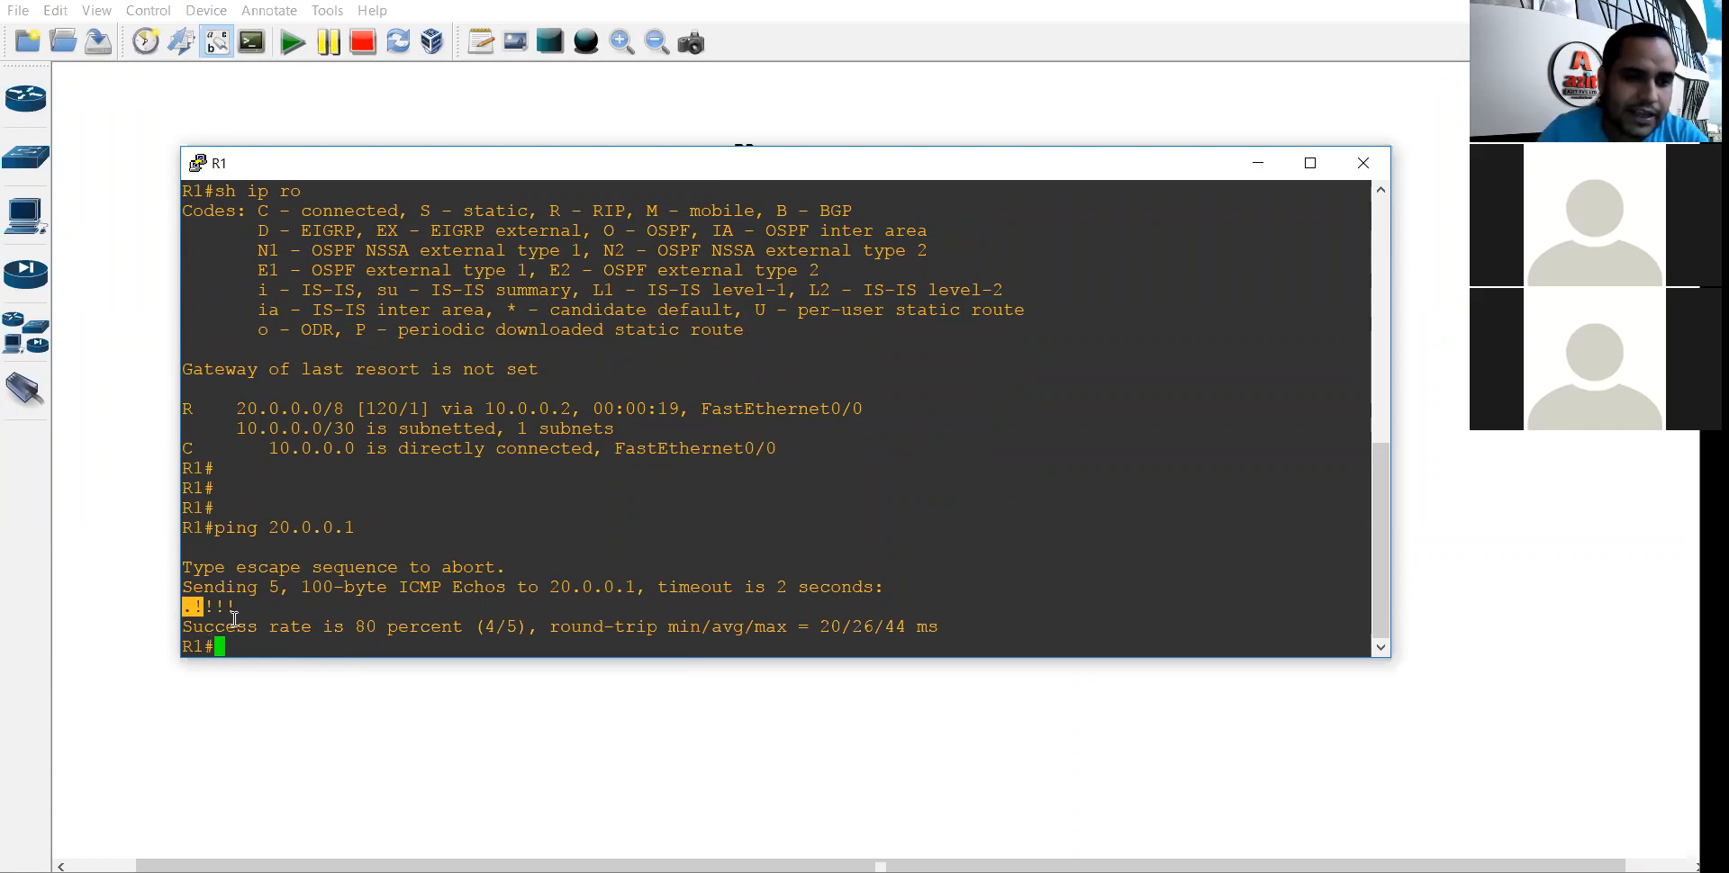
left_click_drag(235, 620, 203, 609)
Repeat the ping from R1 to 20.0.0.1
left_click(477, 626)
key("Up")
key("Return")
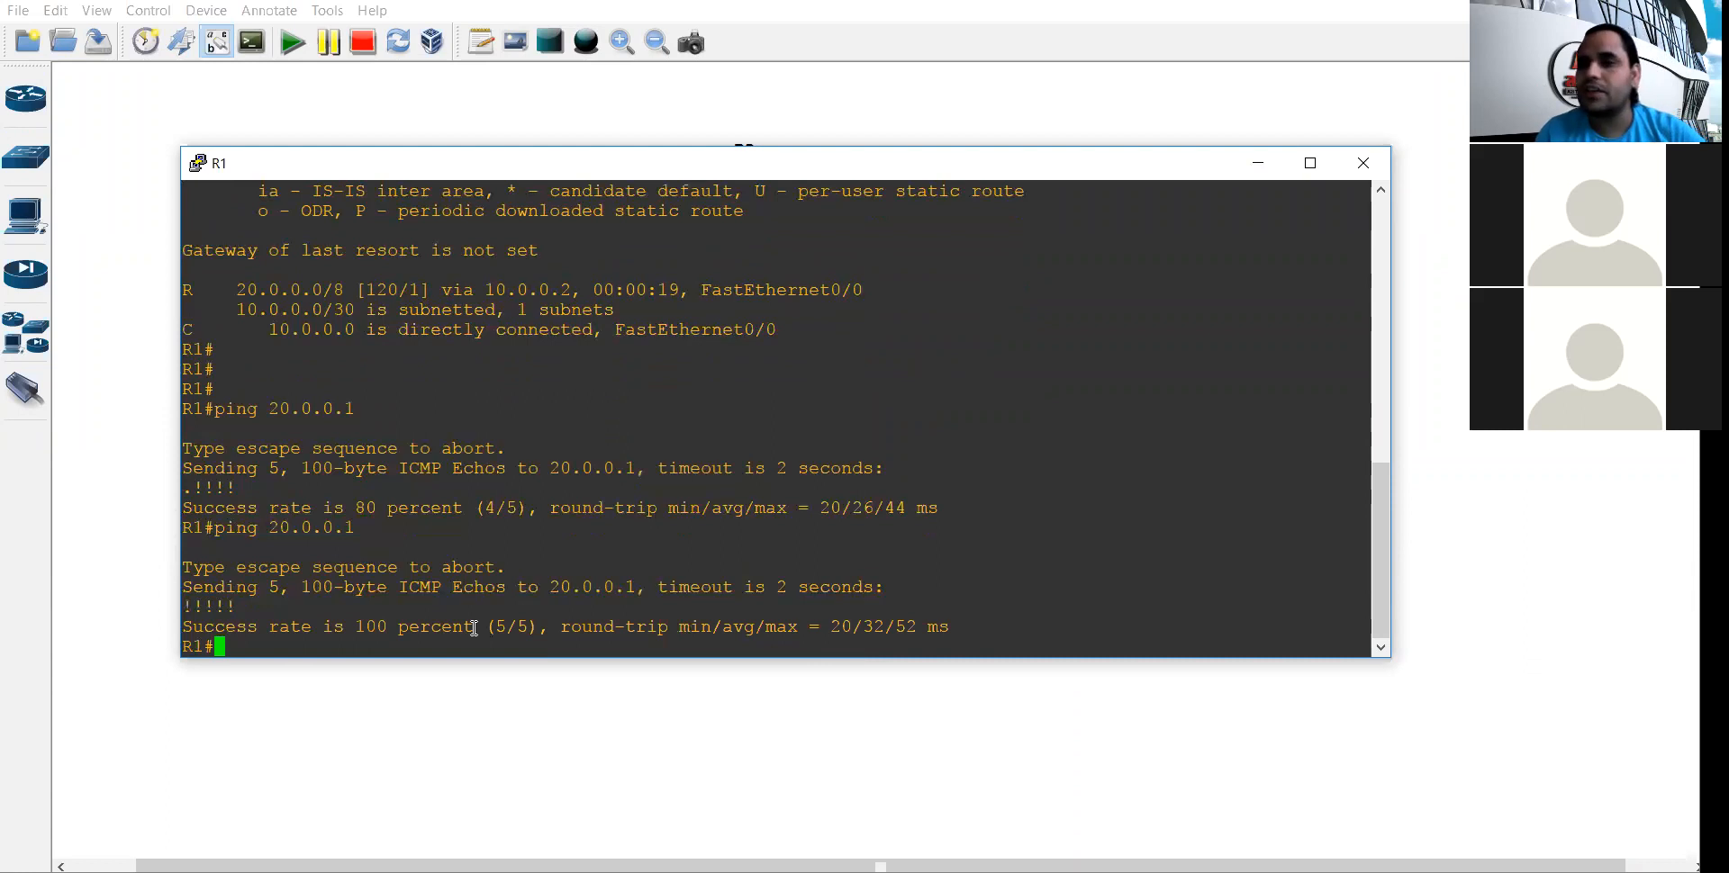